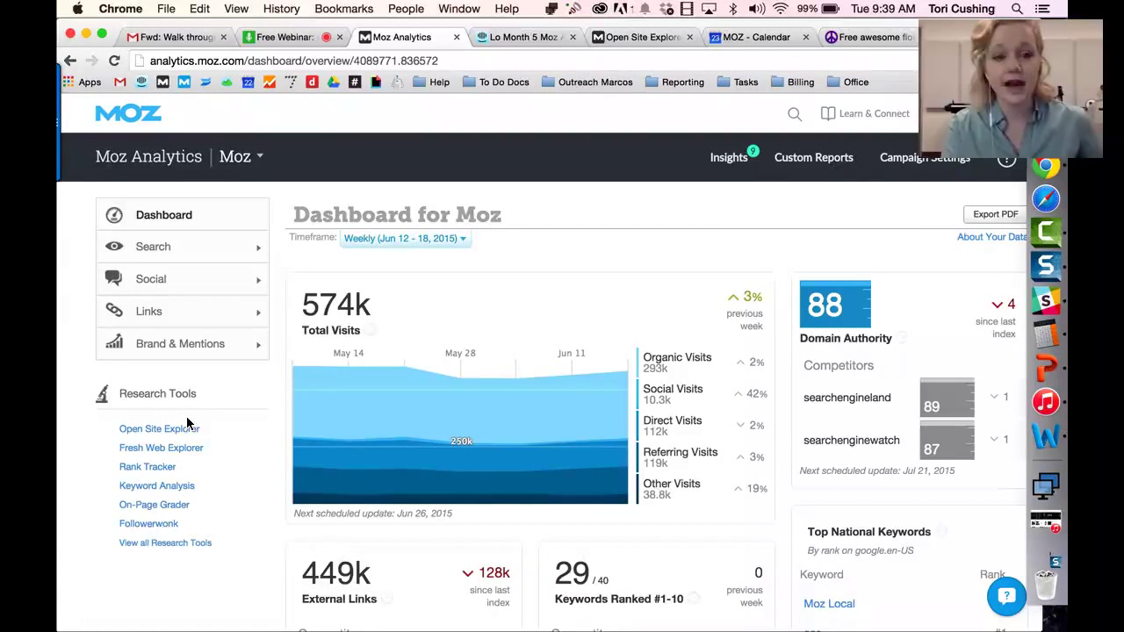
# Step: Examine the Moz campaign dashboard's total visits, external links, keyword ranking and domain authority summaries
pyautogui.scroll(-2, 187, 423)
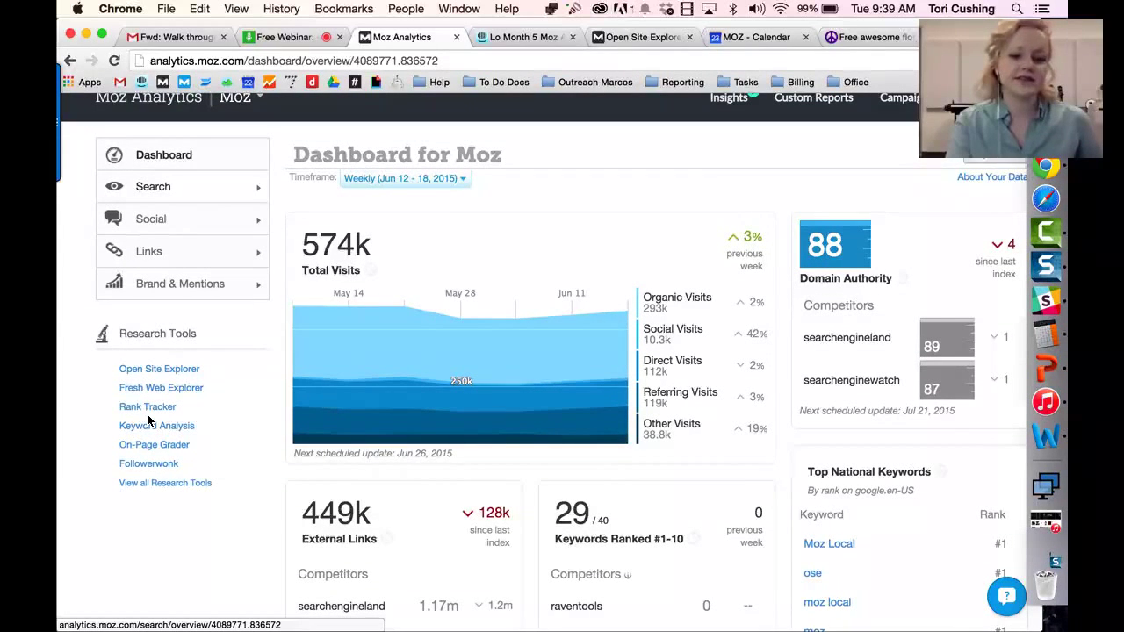
pyautogui.hscroll(1, 224, 448)
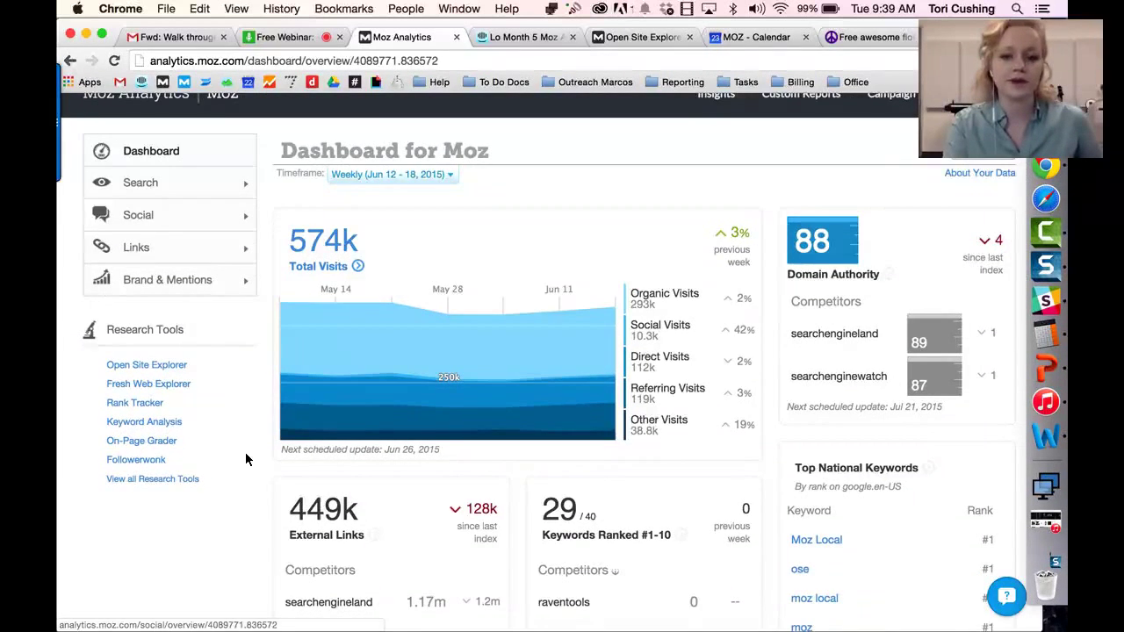
pyautogui.scroll(-2, 246, 458)
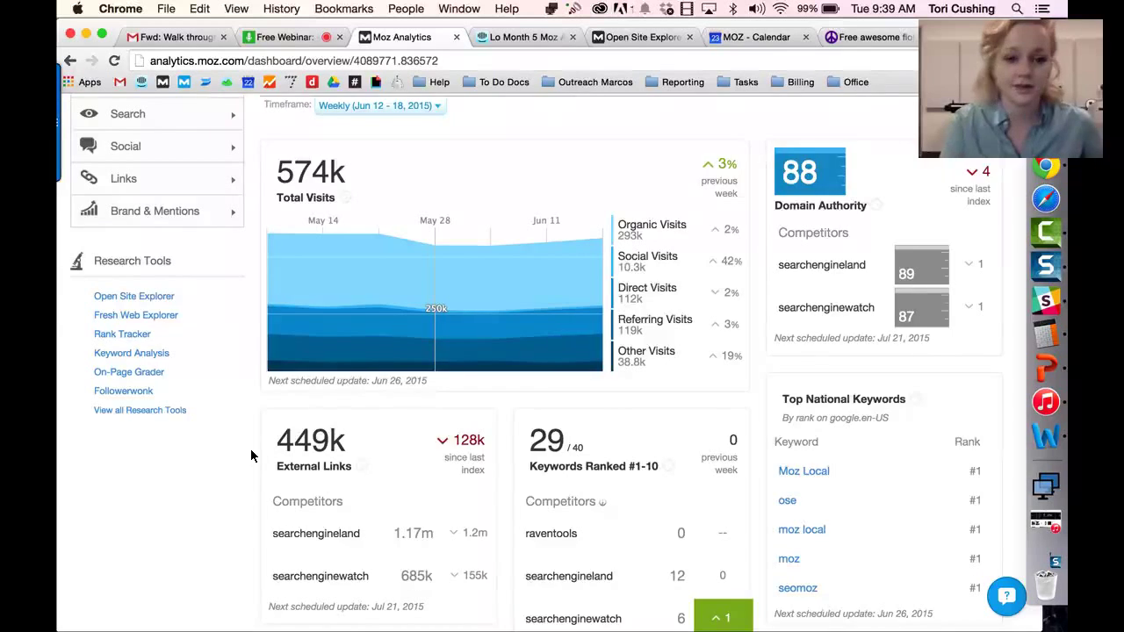
pyautogui.scroll(1, 250, 457)
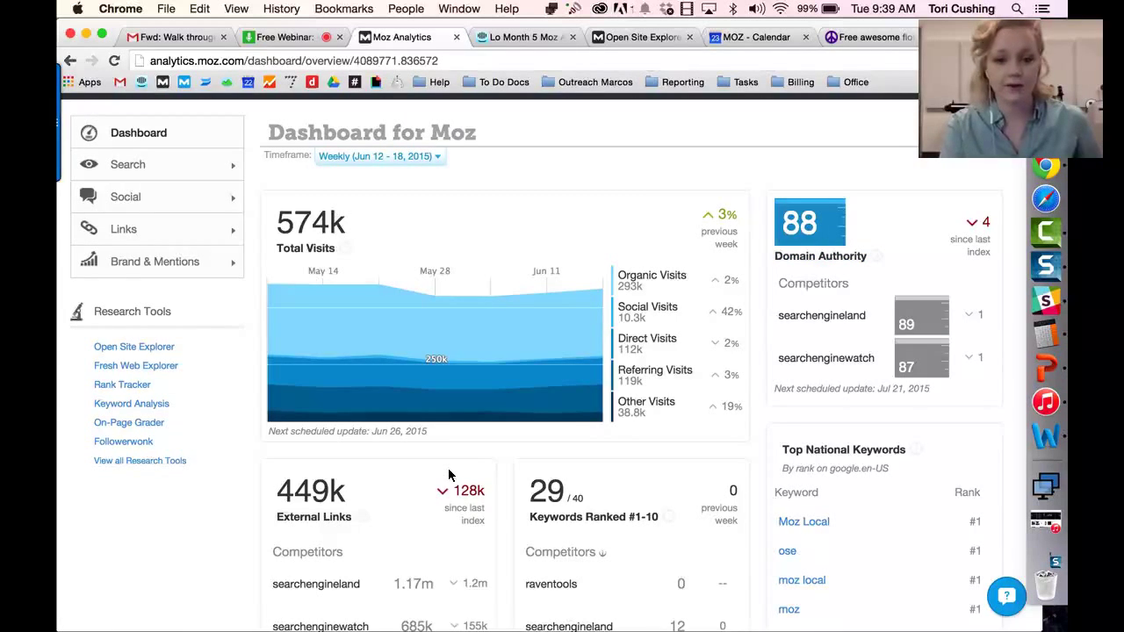
pyautogui.scroll(-3, 418, 522)
pyautogui.scroll(2, 418, 540)
pyautogui.scroll(2, 416, 547)
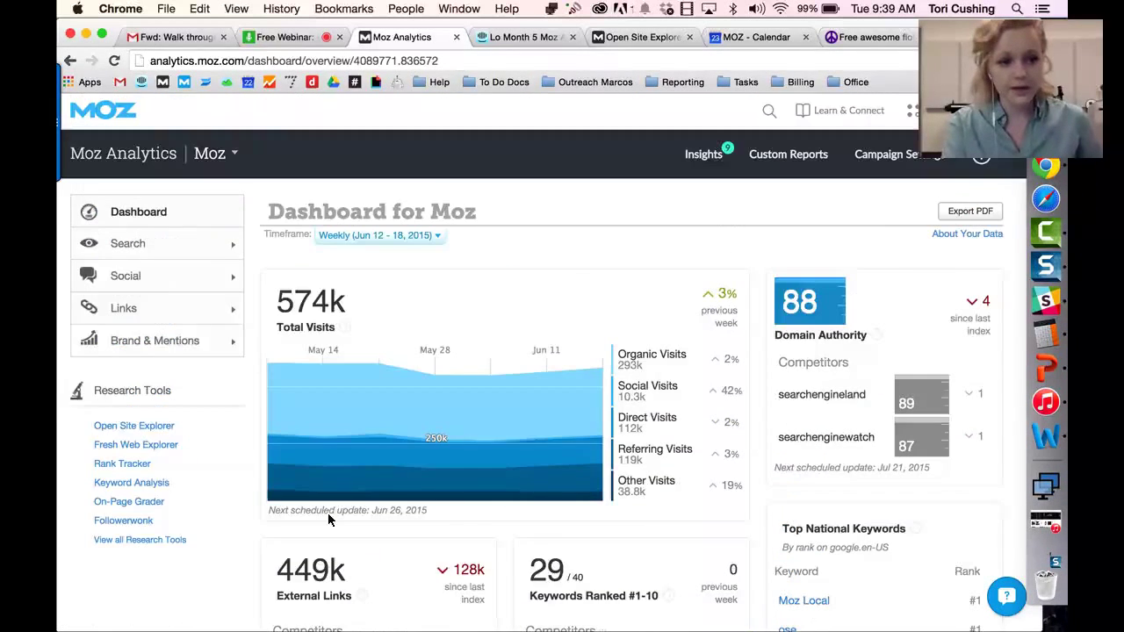
# Step: Open the Search overview report and check the webinar chat for audience messages before returning to the report
pyautogui.click(128, 244)
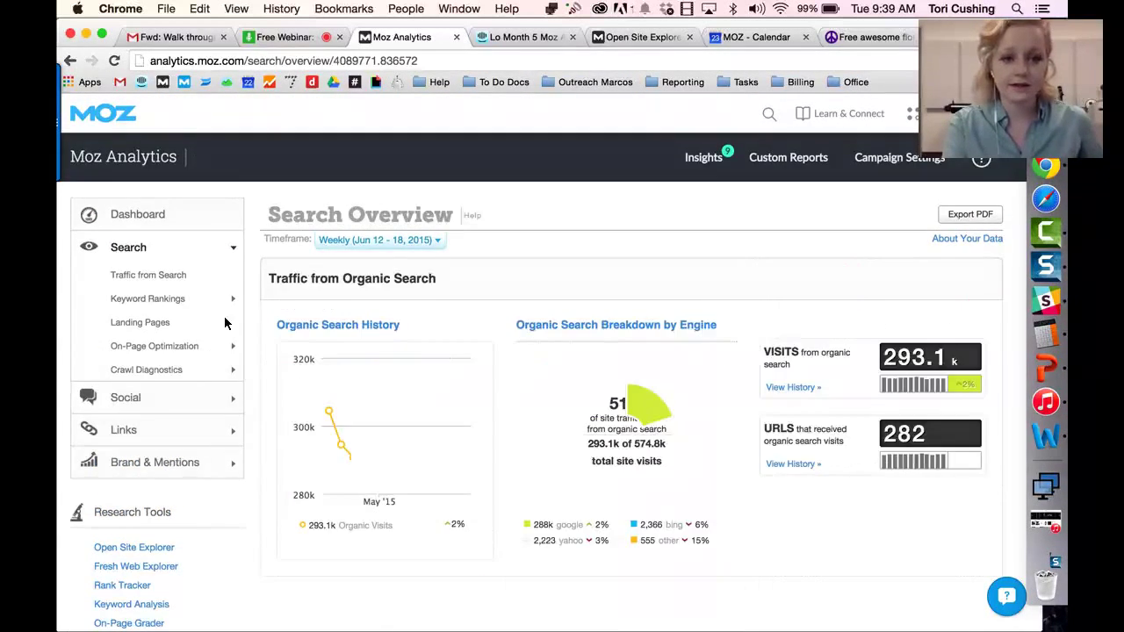
pyautogui.hotkey('ctrl', 'shift', 'Tab')
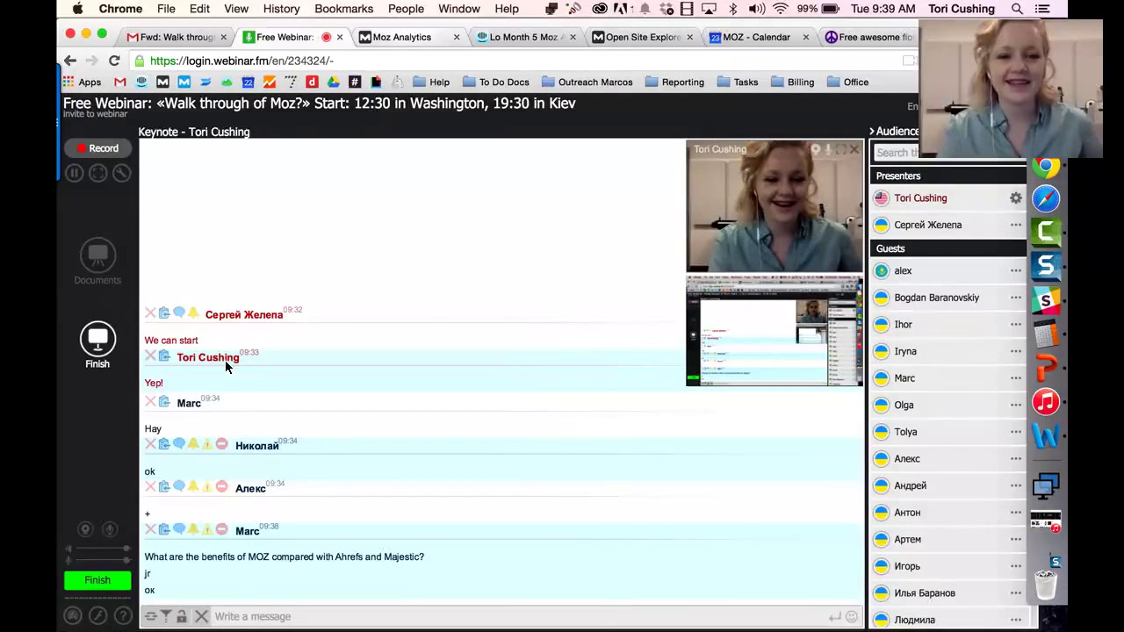
pyautogui.hotkey('ctrl', 'Tab')
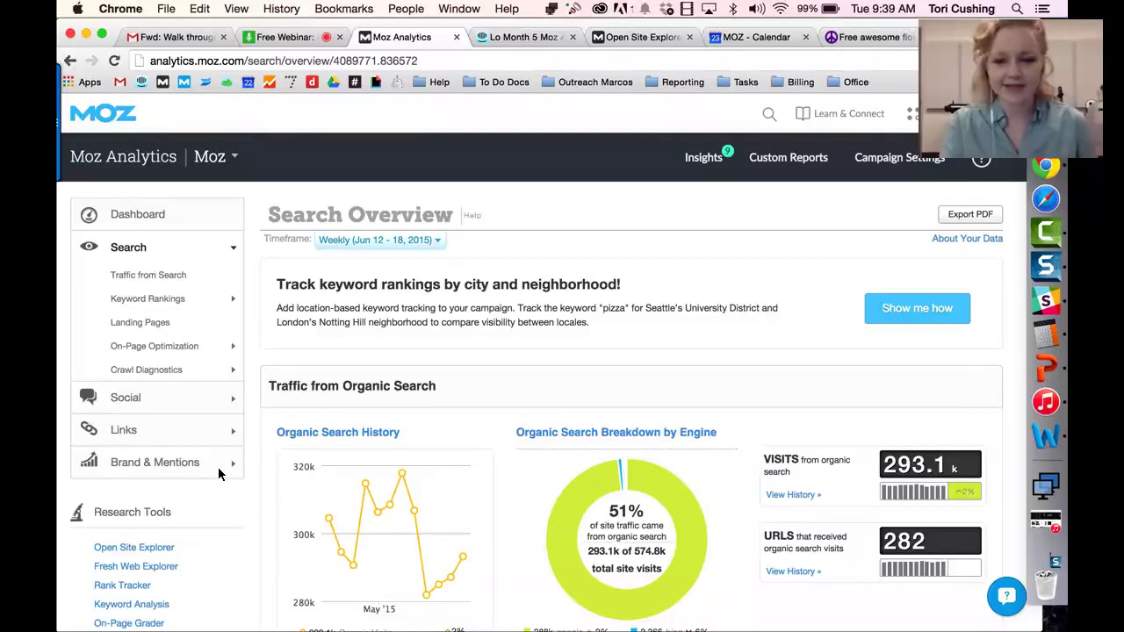
# Step: Examine the organic search history, search engine breakdown and keyword rankings in the Search Overview
pyautogui.scroll(-2, 219, 475)
pyautogui.scroll(-5, 218, 474)
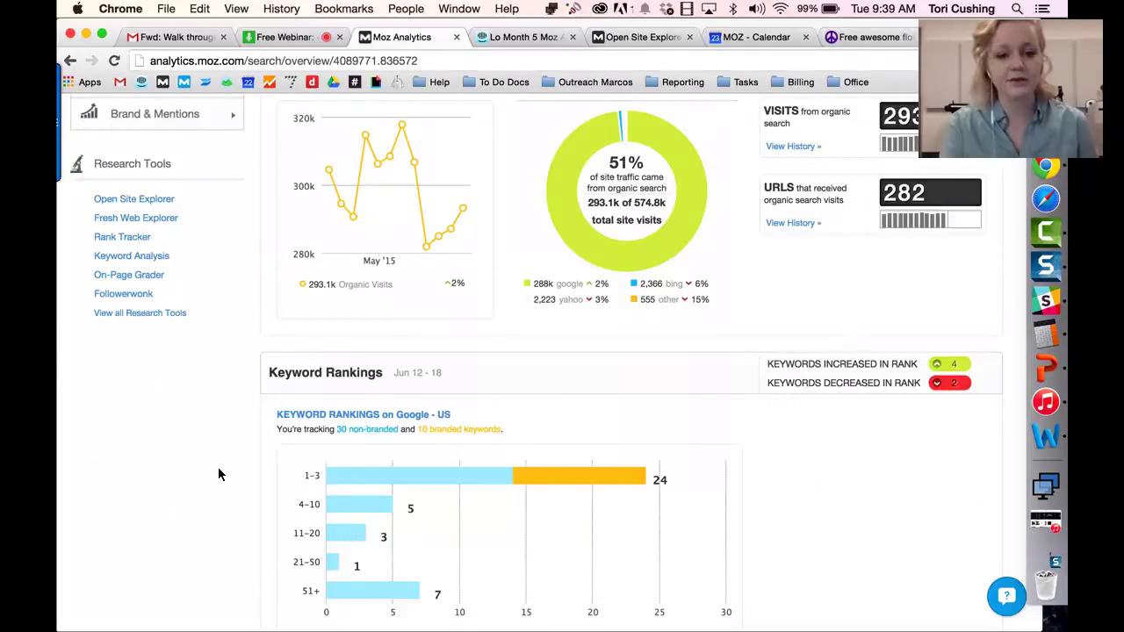
pyautogui.scroll(-2, 219, 468)
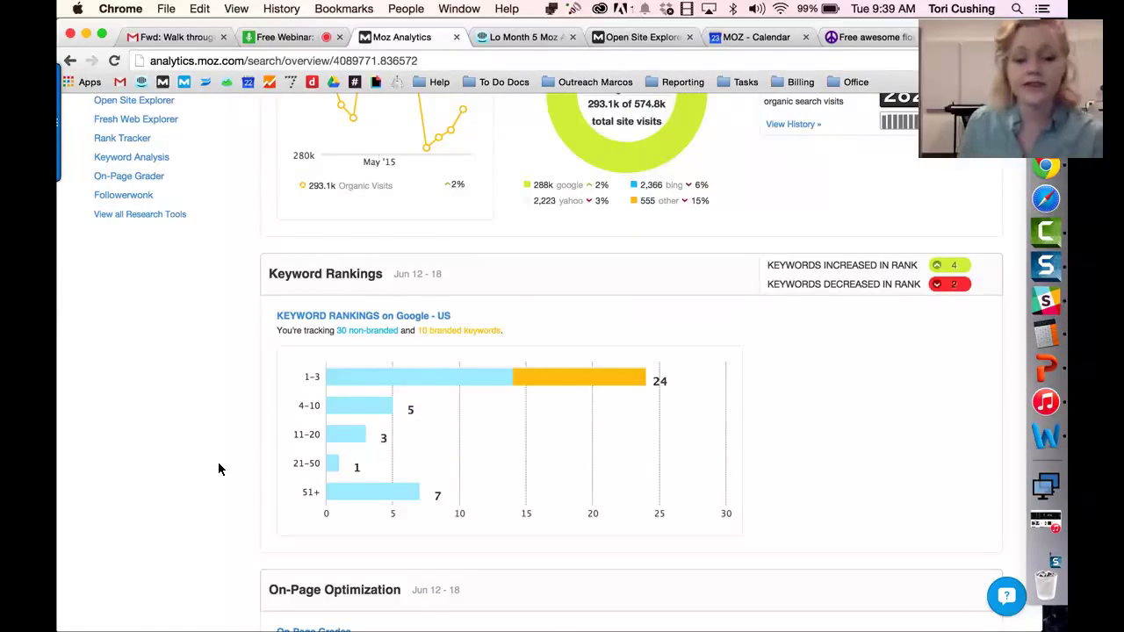
pyautogui.scroll(6, 218, 457)
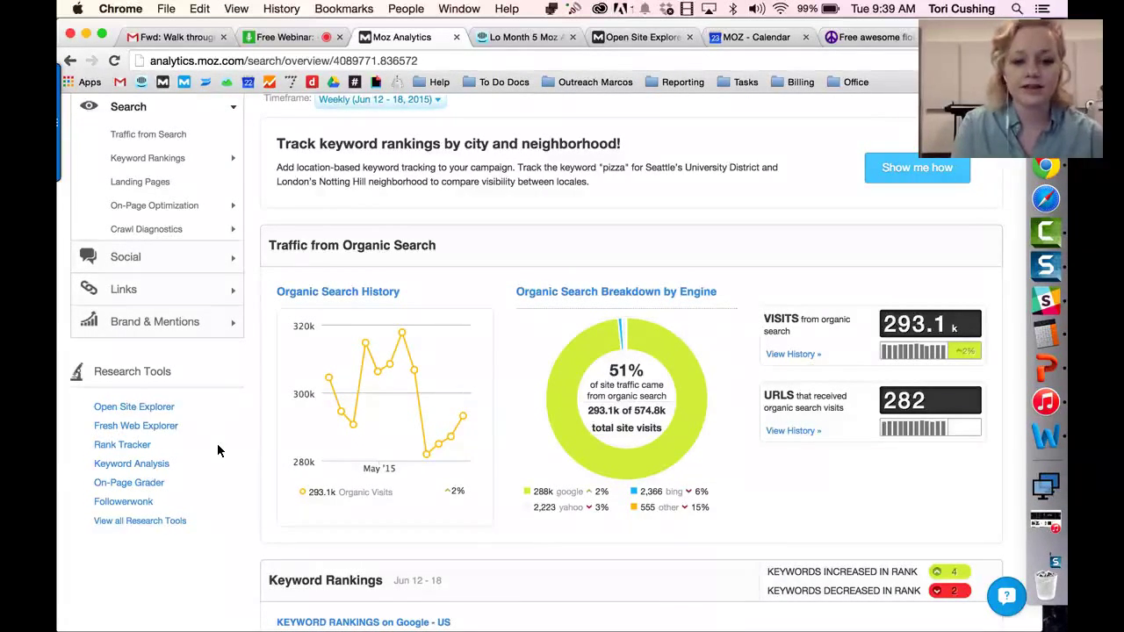
pyautogui.scroll(-2, 218, 450)
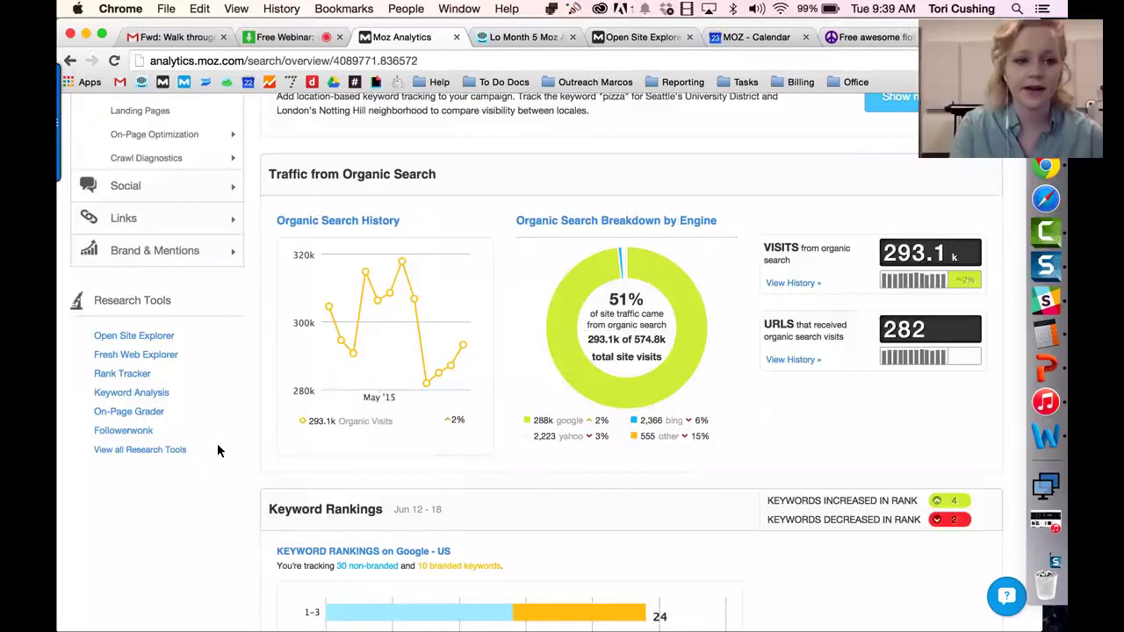
pyautogui.scroll(-3, 251, 438)
# Step: Open the Traffic from Search report and examine the weekly organic visits chart by search engine
pyautogui.scroll(6, 198, 429)
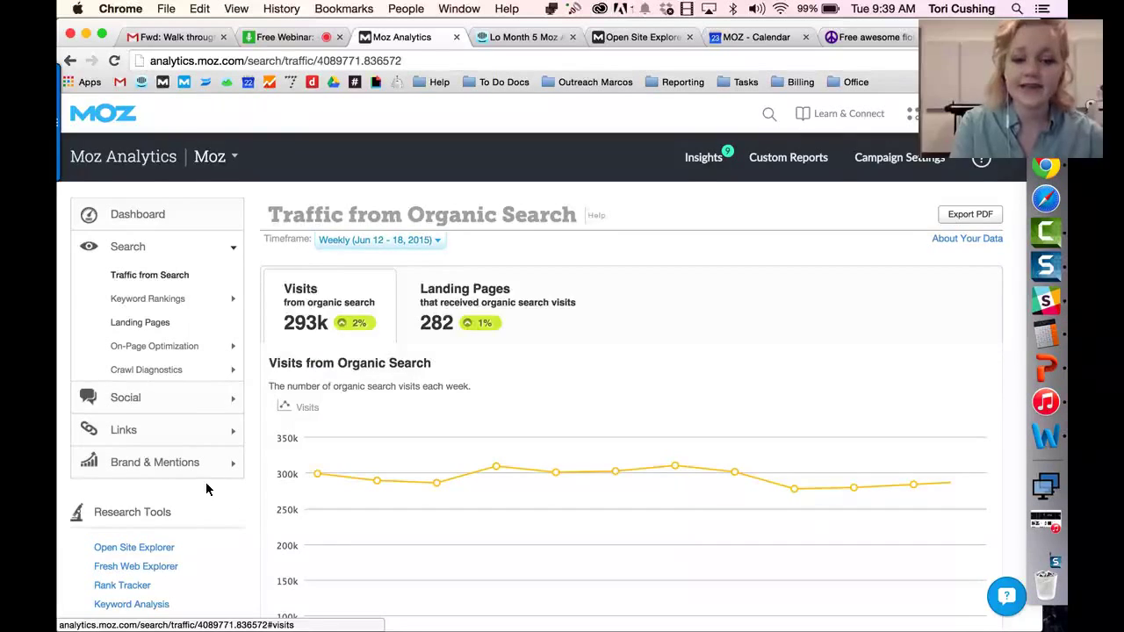
pyautogui.scroll(-4, 281, 543)
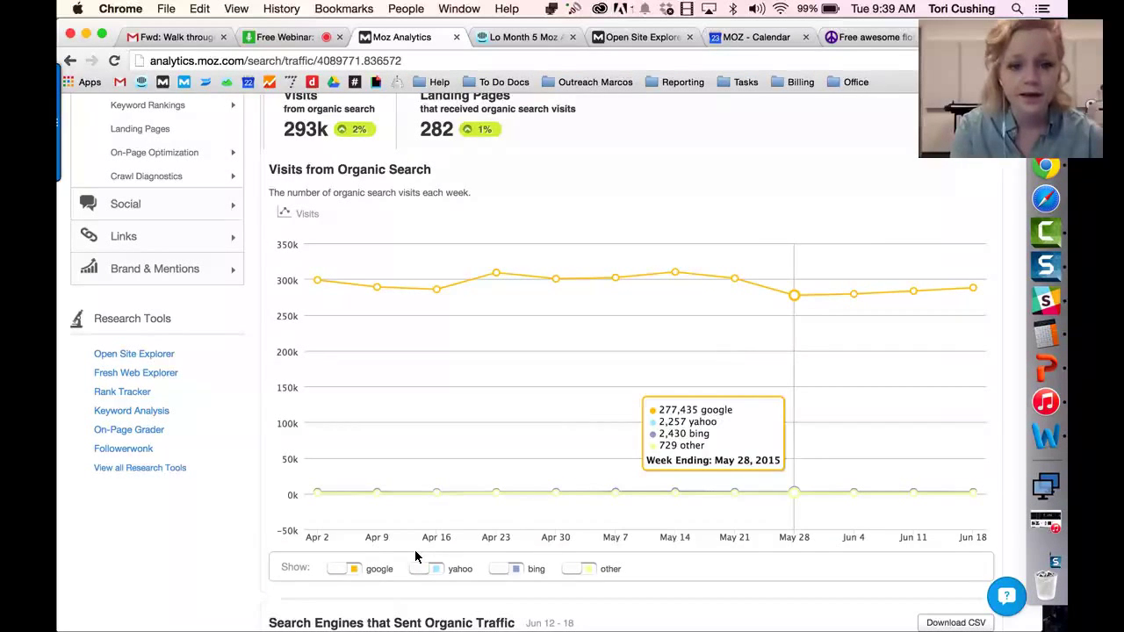
pyautogui.scroll(1, 343, 569)
pyautogui.scroll(3, 331, 563)
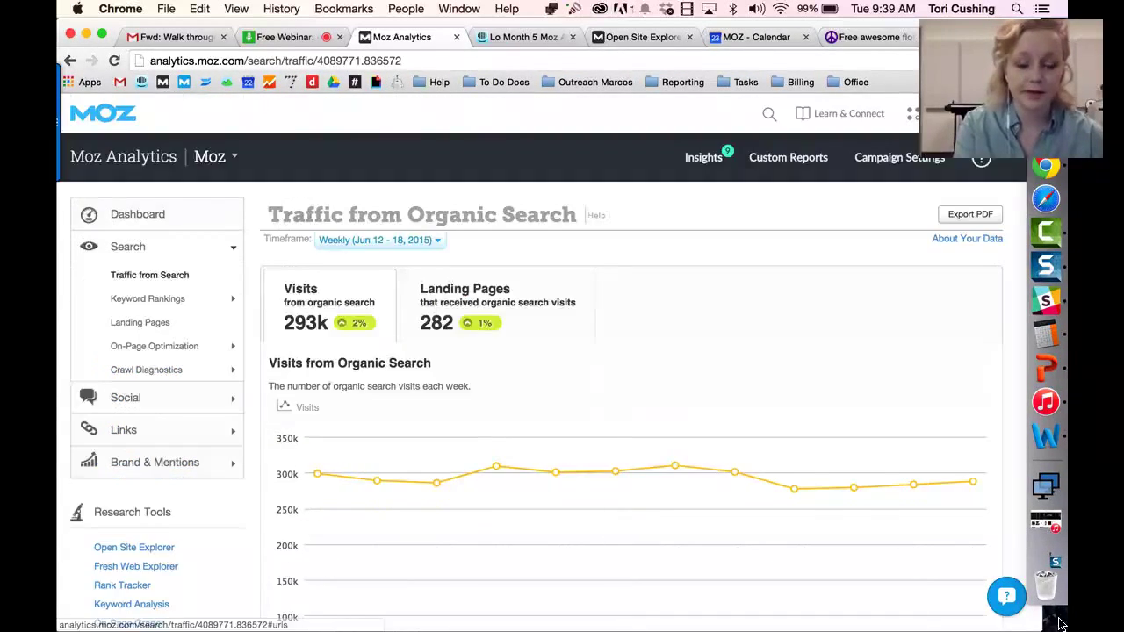
# Step: Show the landing pages that received organic search visits and examine their weekly chart and URL table
pyautogui.click(465, 303)
pyautogui.scroll(-2, 302, 518)
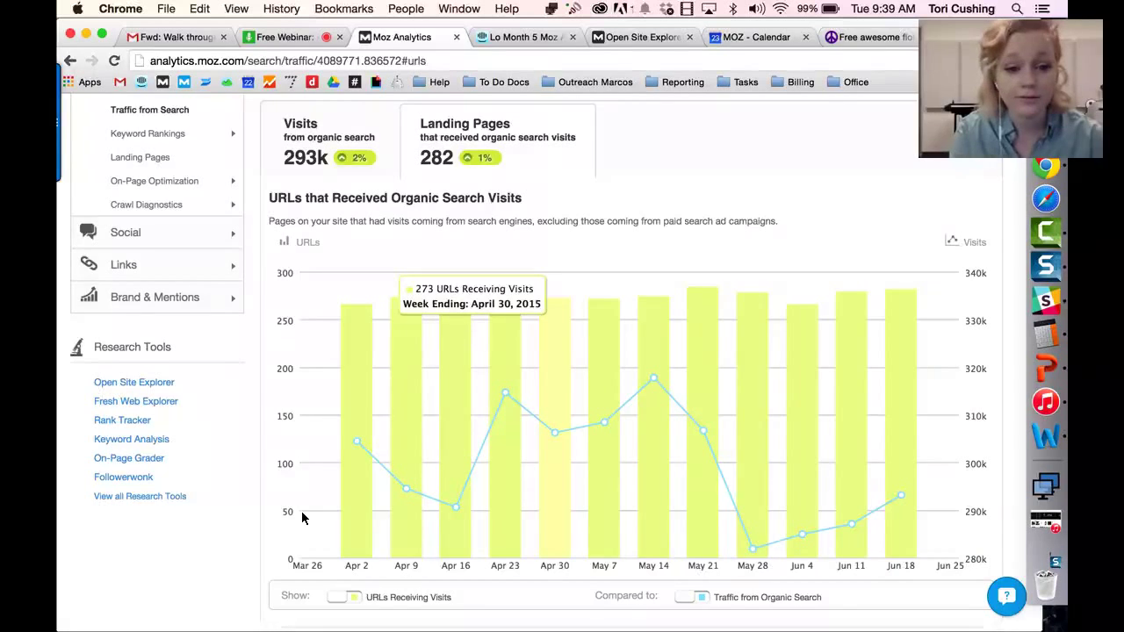
pyautogui.scroll(-1, 302, 518)
pyautogui.scroll(-10, 302, 519)
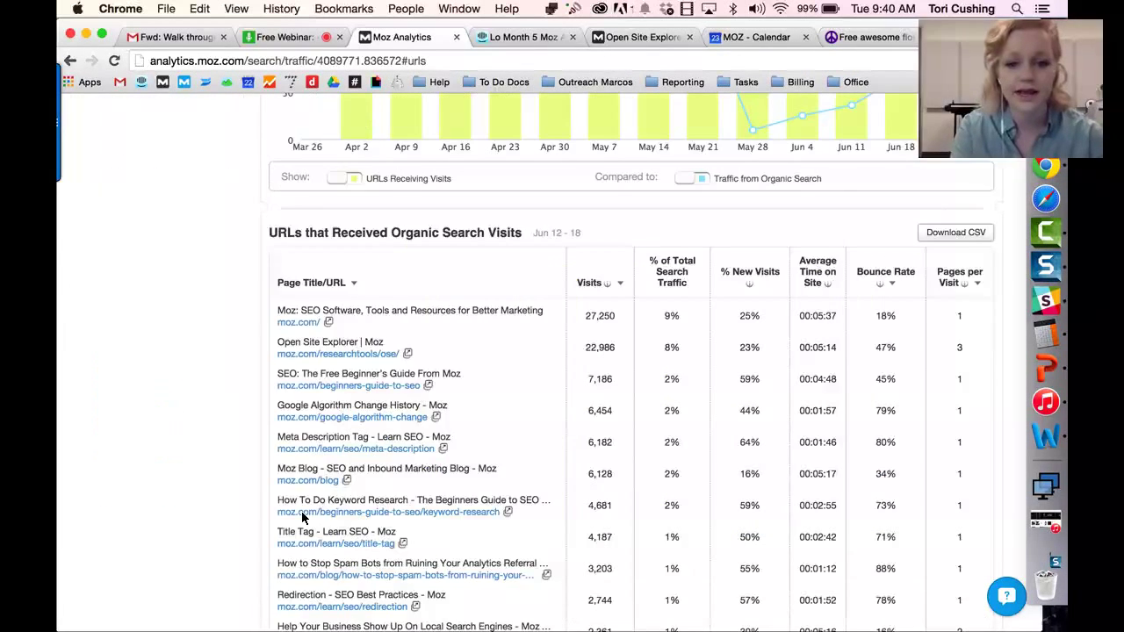
pyautogui.scroll(-2, 302, 518)
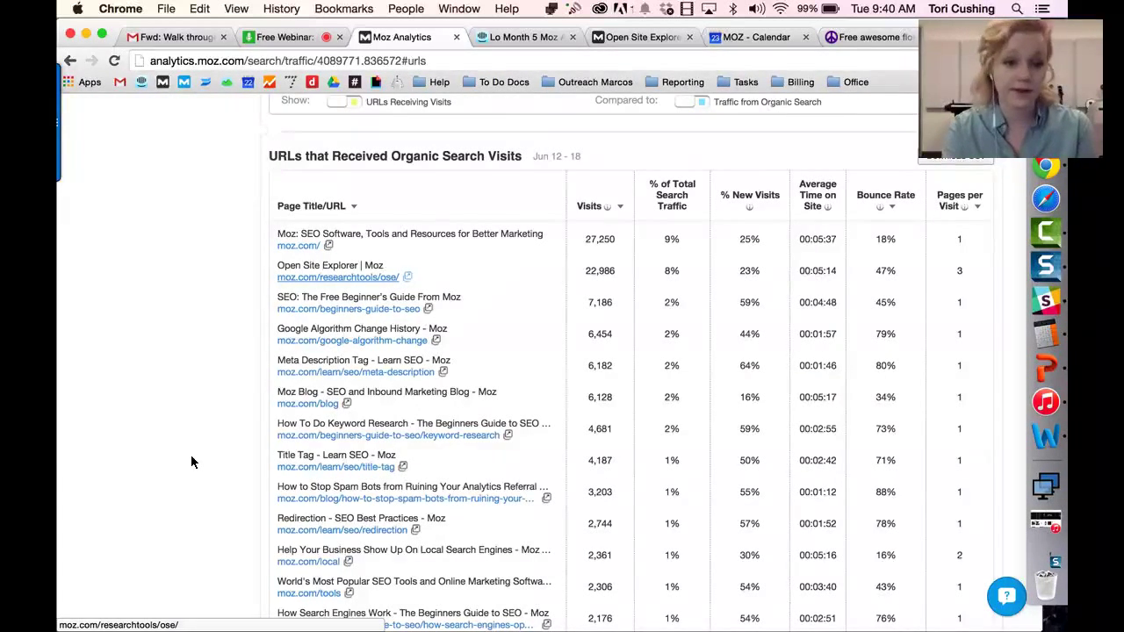
# Step: Open the Keyword Rankings report and examine the rankings chart and the table of tracked keywords with ranks and URLs
pyautogui.scroll(7, 227, 442)
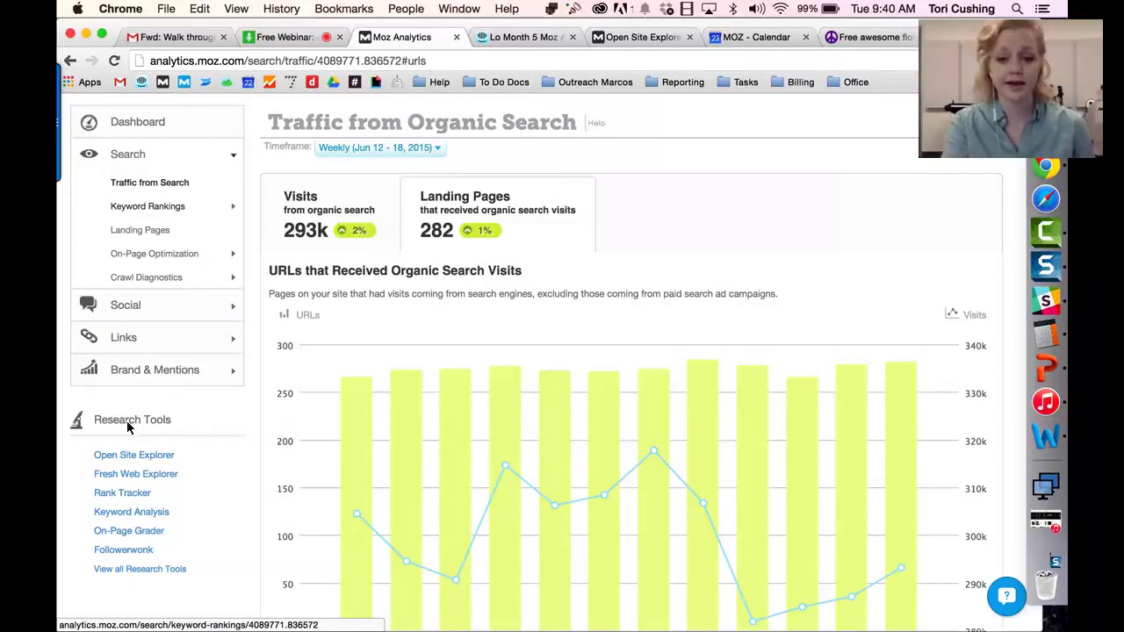
pyautogui.scroll(-5, 127, 428)
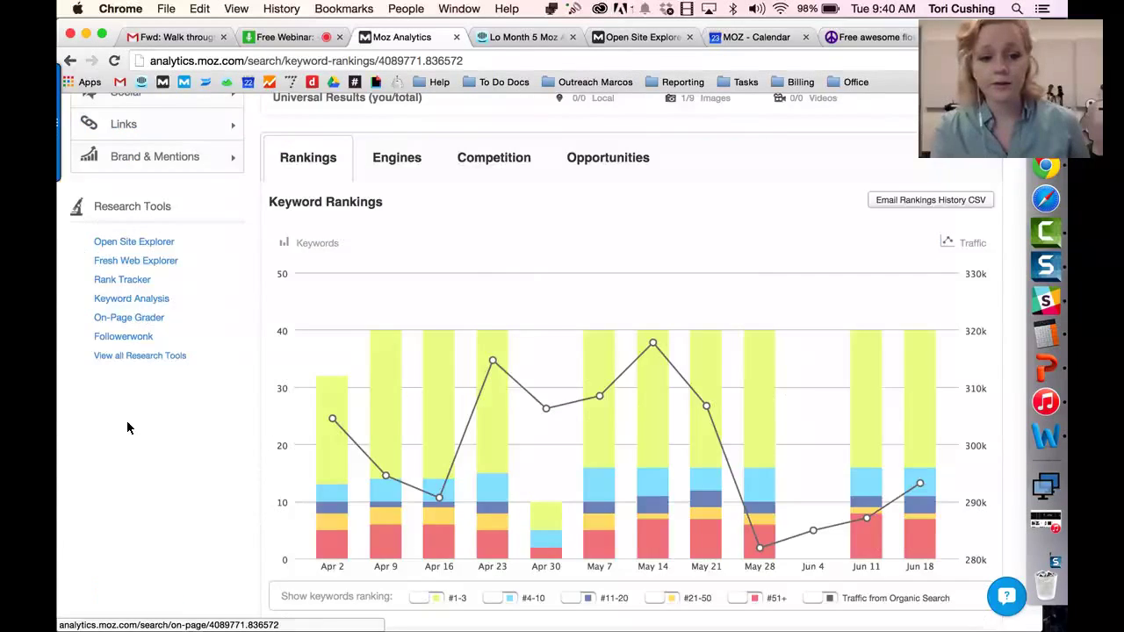
pyautogui.scroll(-4, 127, 428)
pyautogui.scroll(-4, 127, 428)
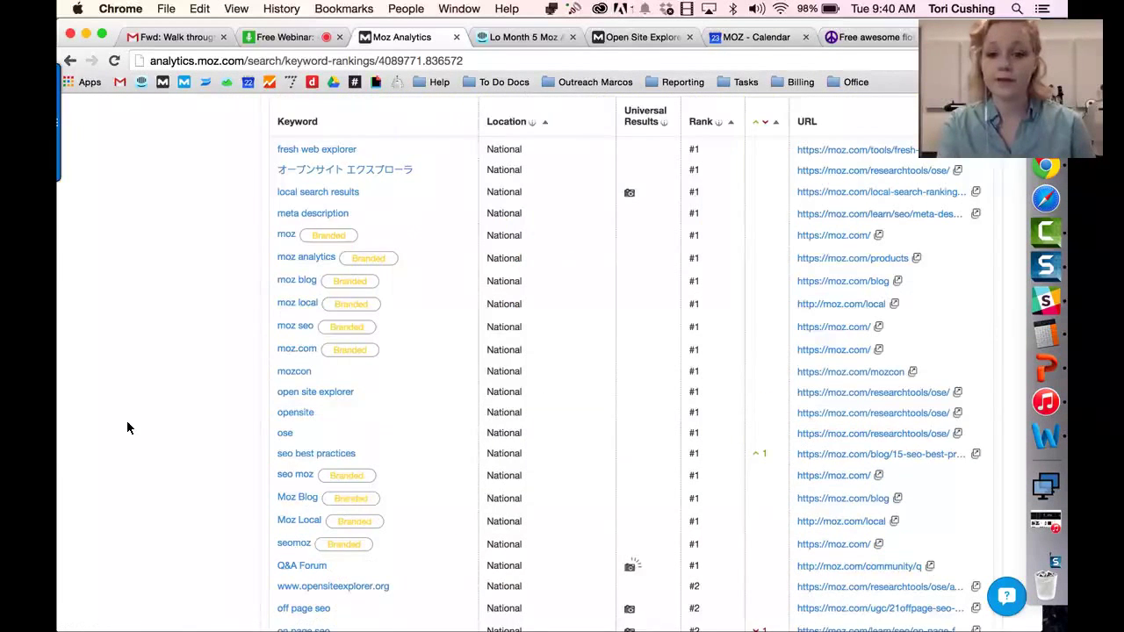
pyautogui.scroll(-3, 255, 505)
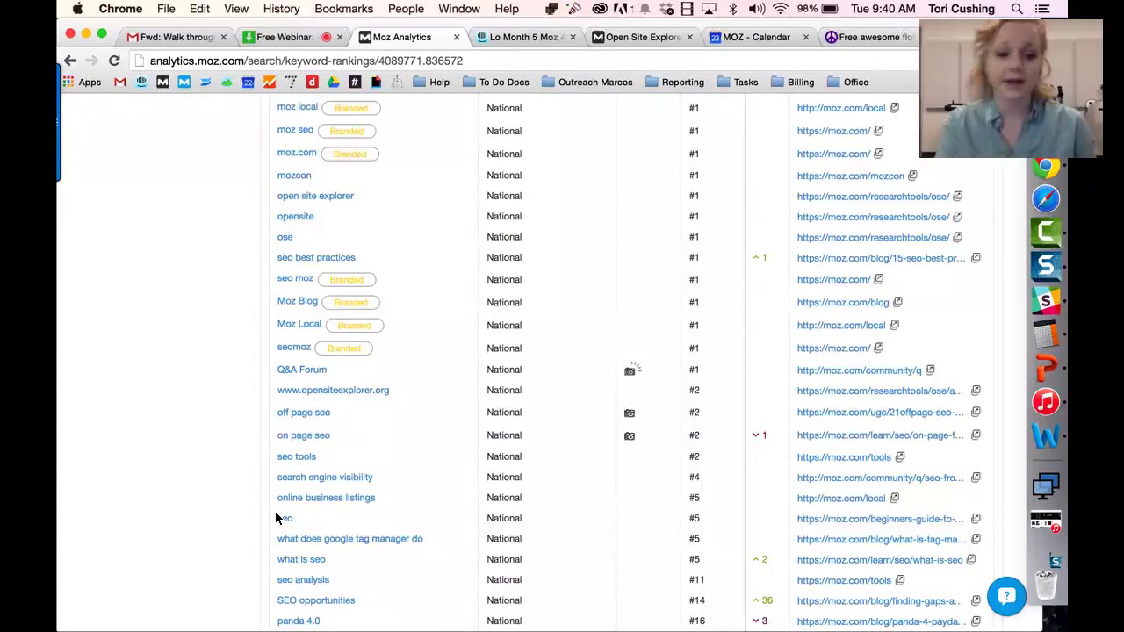
pyautogui.scroll(7, 396, 512)
pyautogui.scroll(-7, 262, 530)
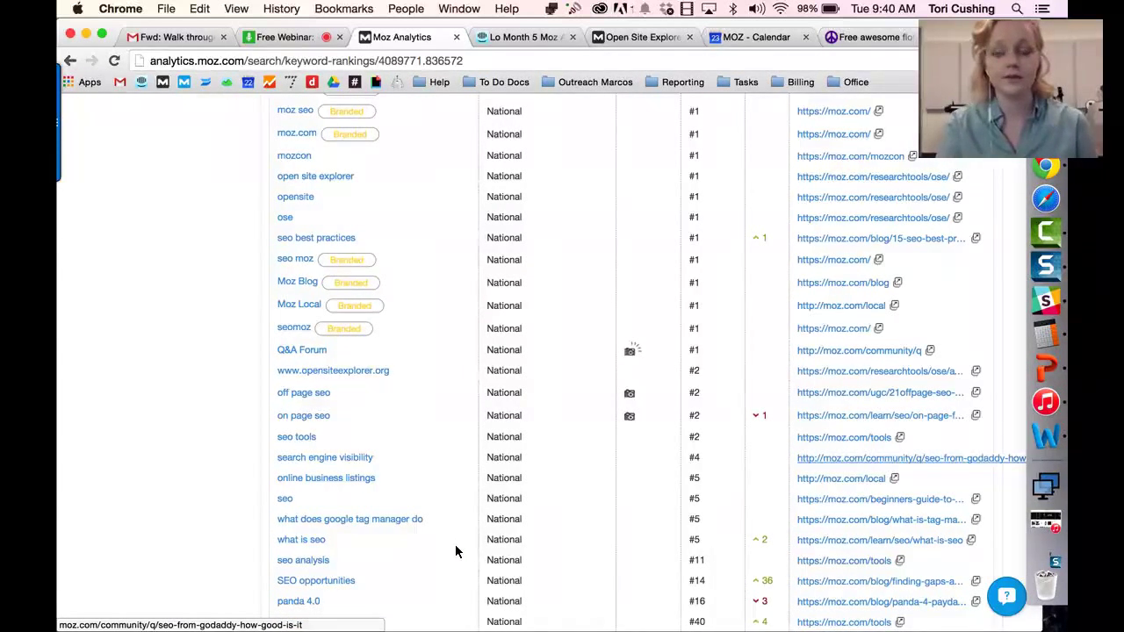
pyautogui.hscroll(2, 461, 552)
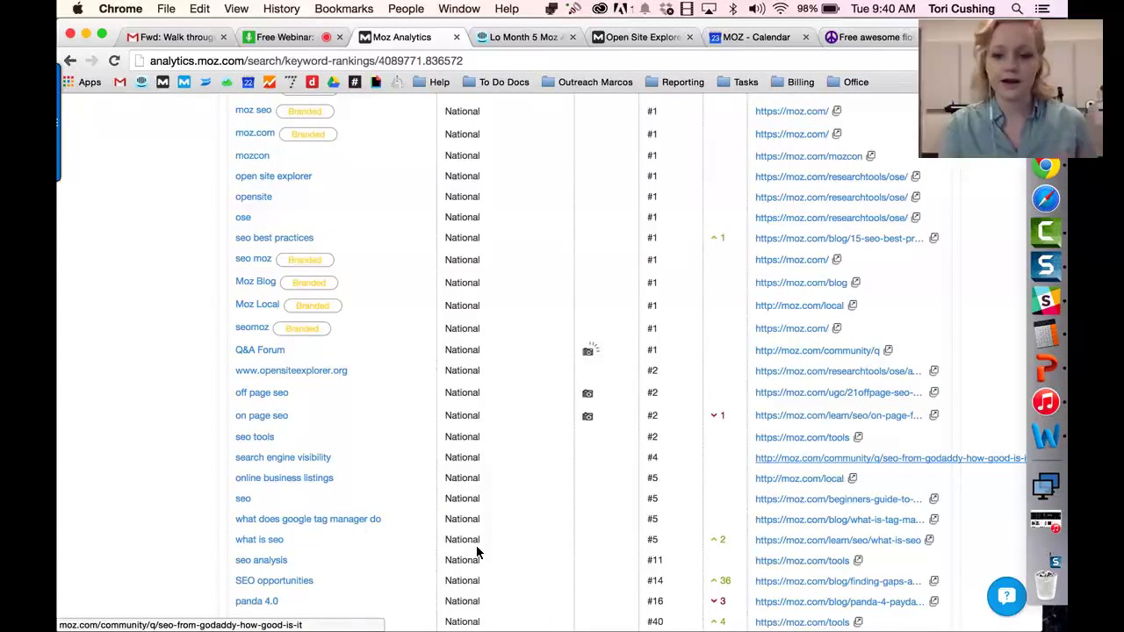
pyautogui.scroll(2, 476, 552)
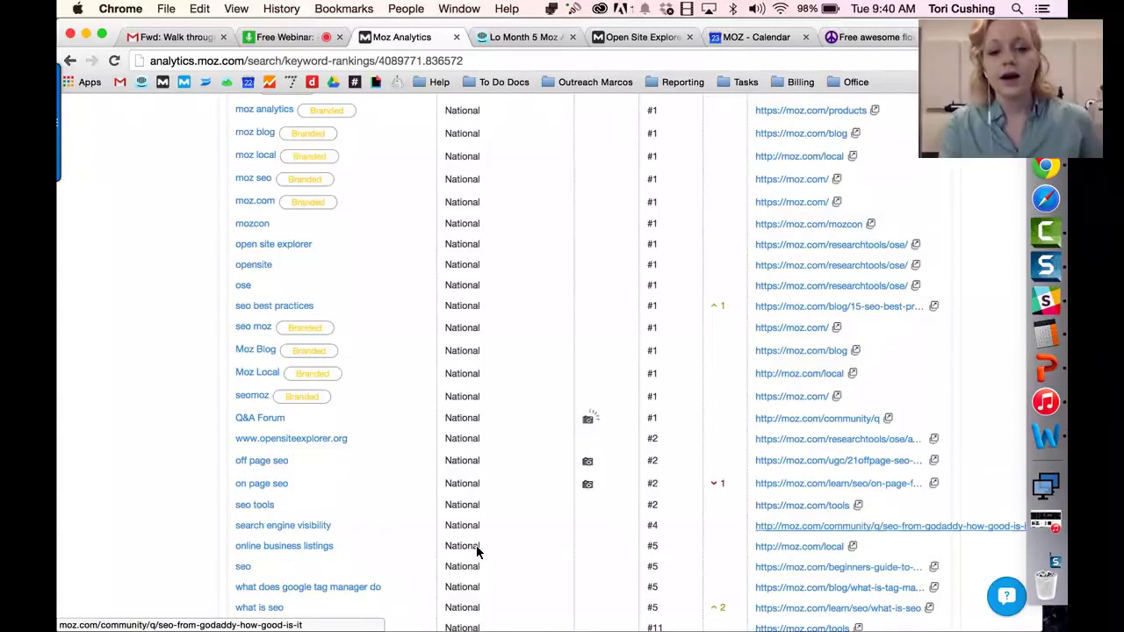
pyautogui.scroll(10, 477, 534)
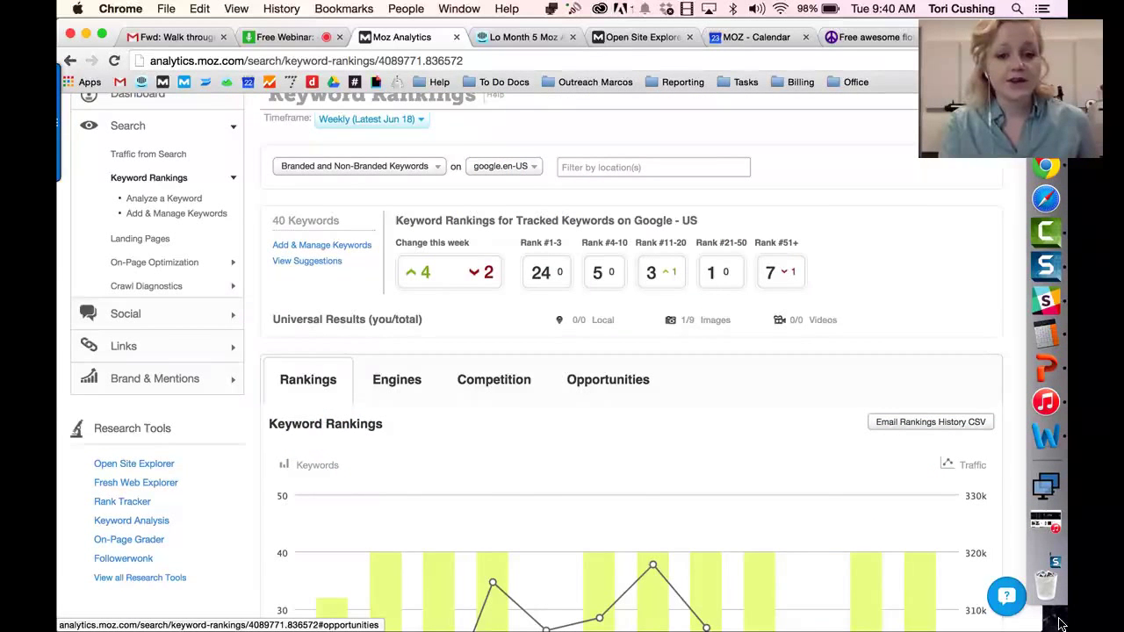
# Step: Open the Landing Pages report and examine the estimated search traffic share by tracked keyword
pyautogui.scroll(2, 311, 443)
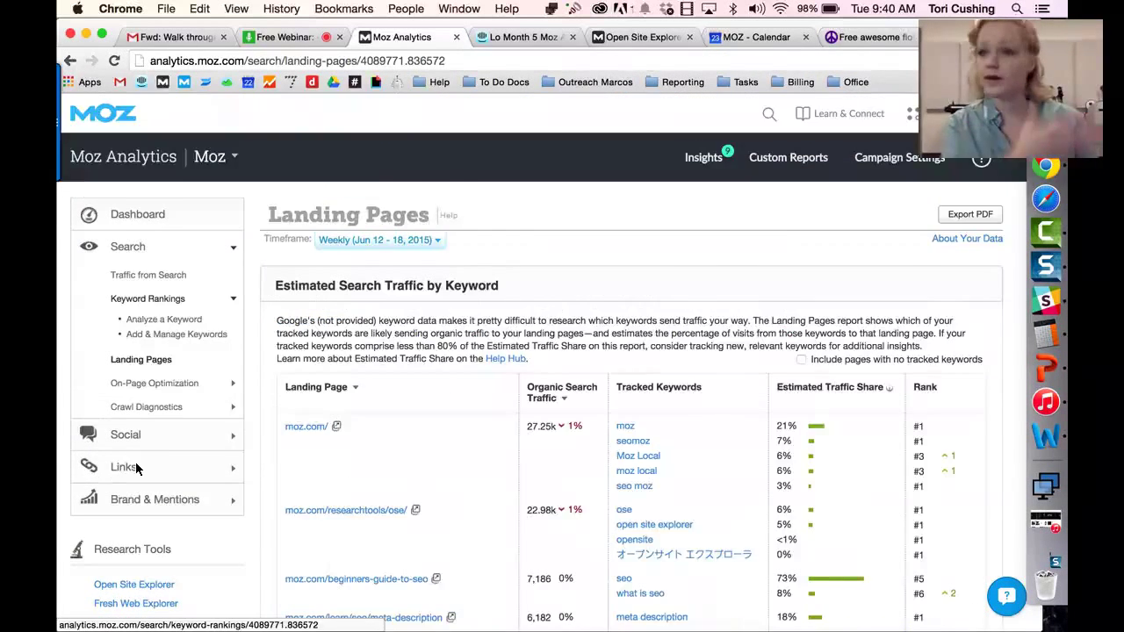
pyautogui.scroll(-2, 211, 462)
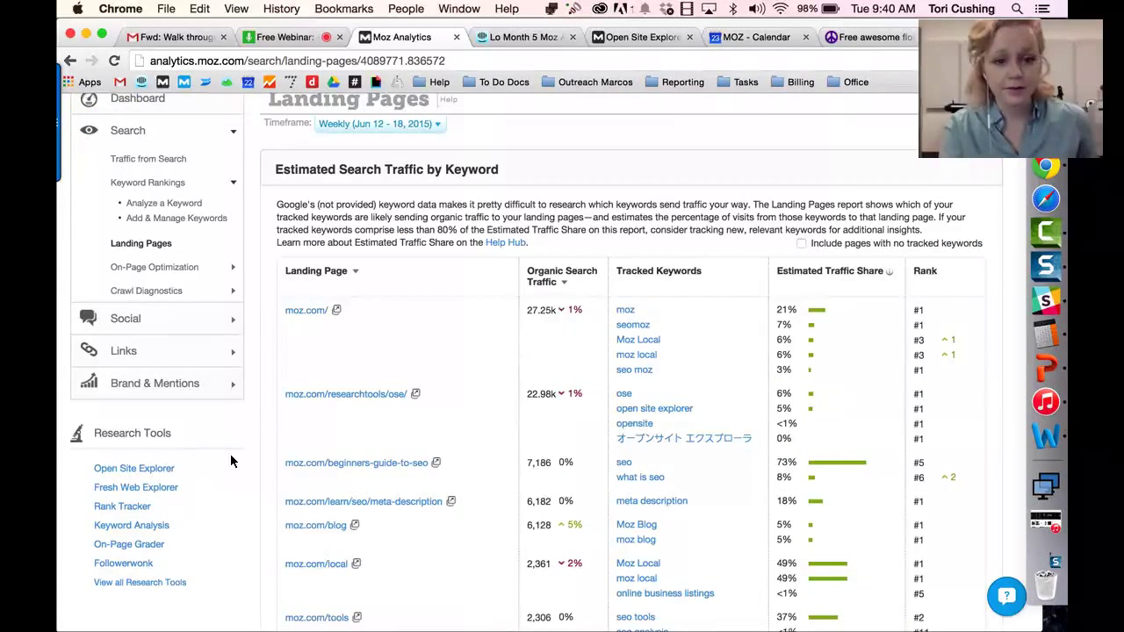
pyautogui.scroll(-2, 231, 461)
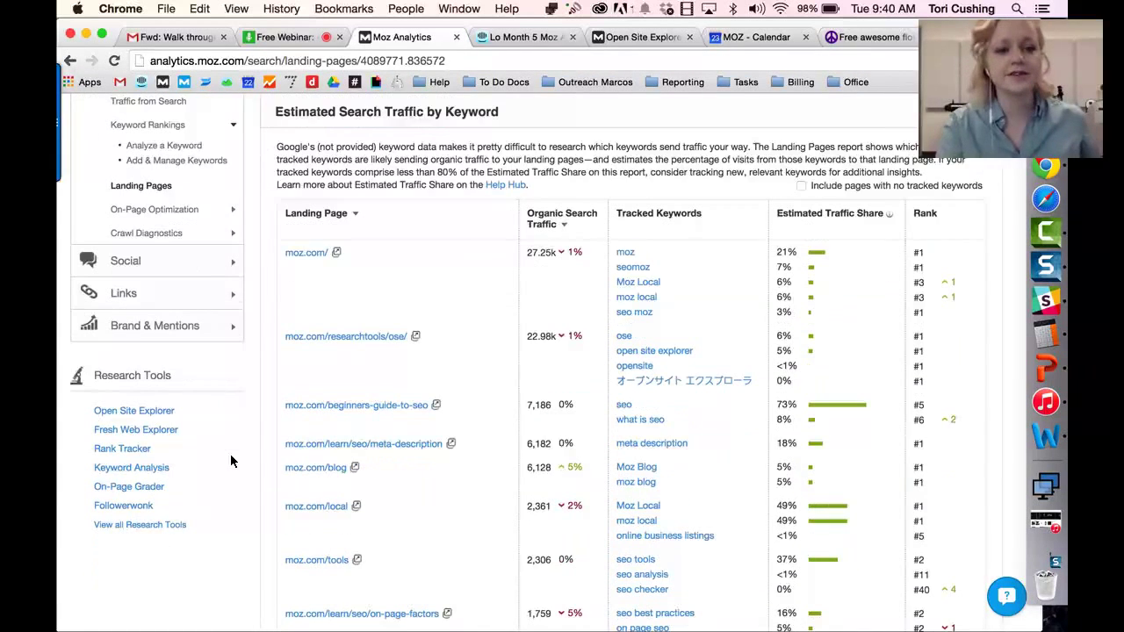
pyautogui.scroll(1, 216, 426)
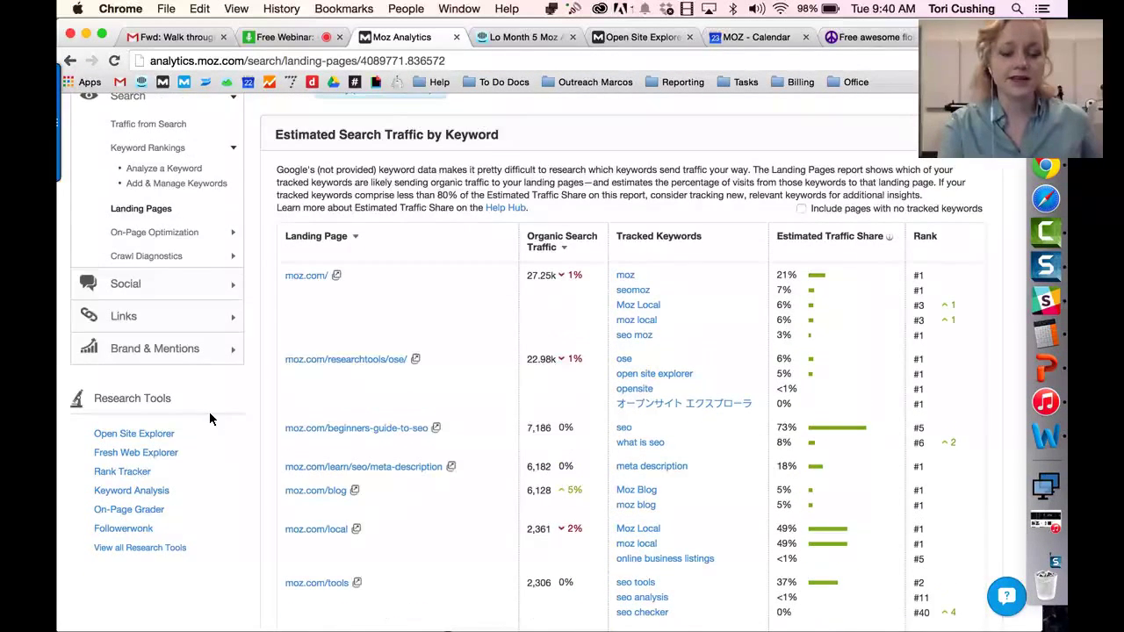
# Step: Open the On-Page Optimization report and examine the page grades chart and the Pages to Optimize table
pyautogui.click(154, 383)
pyautogui.scroll(-5, 149, 474)
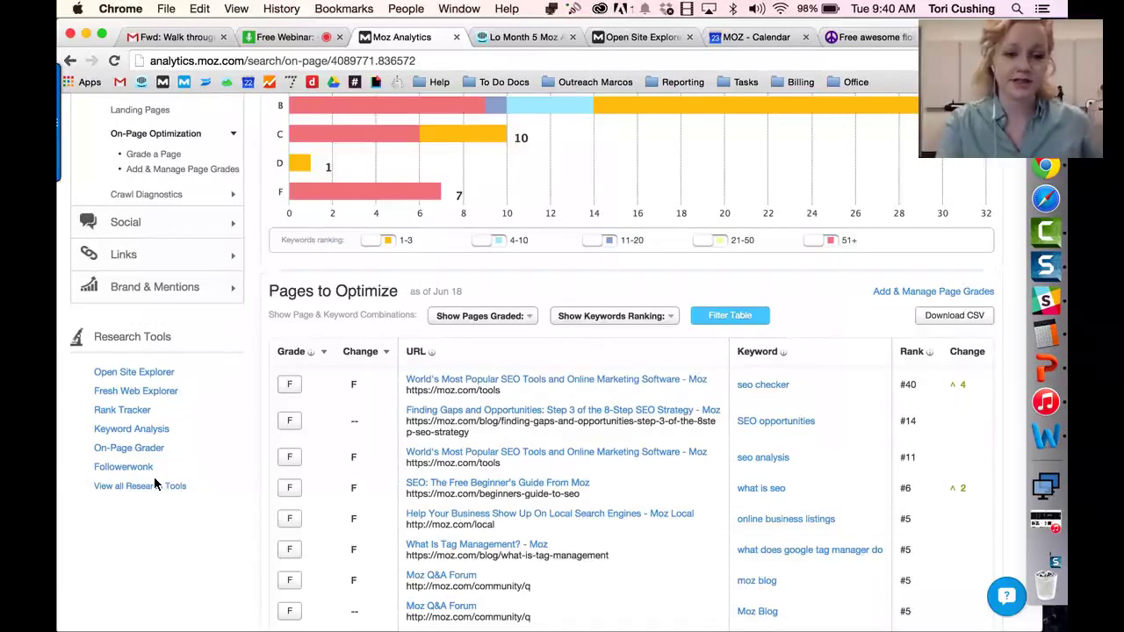
pyautogui.scroll(-3, 213, 492)
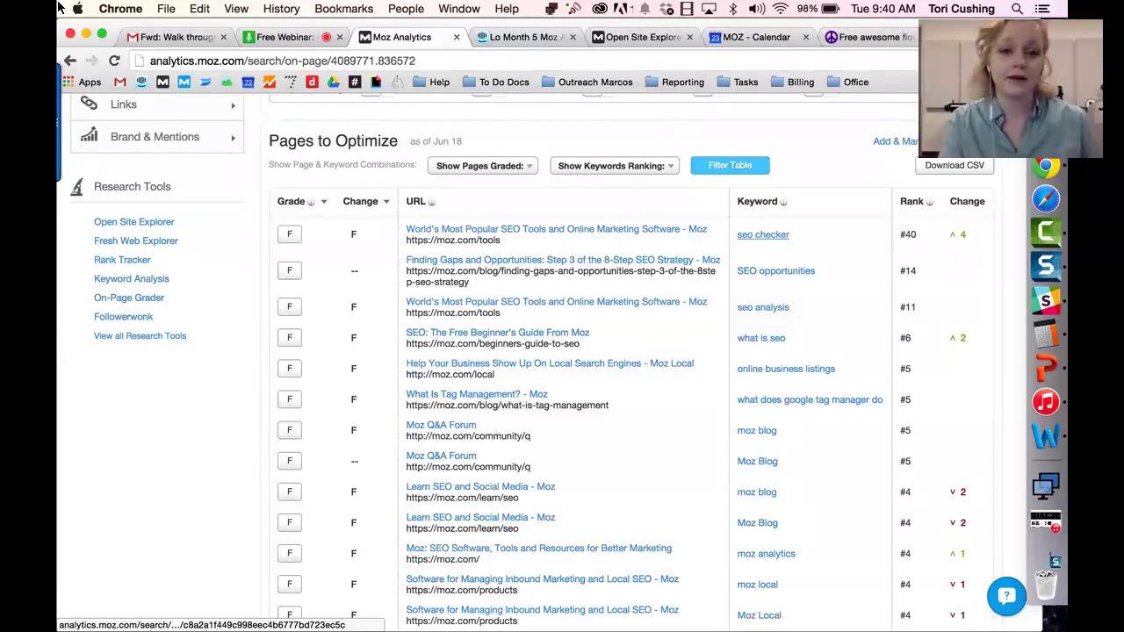
pyautogui.scroll(4, 416, 456)
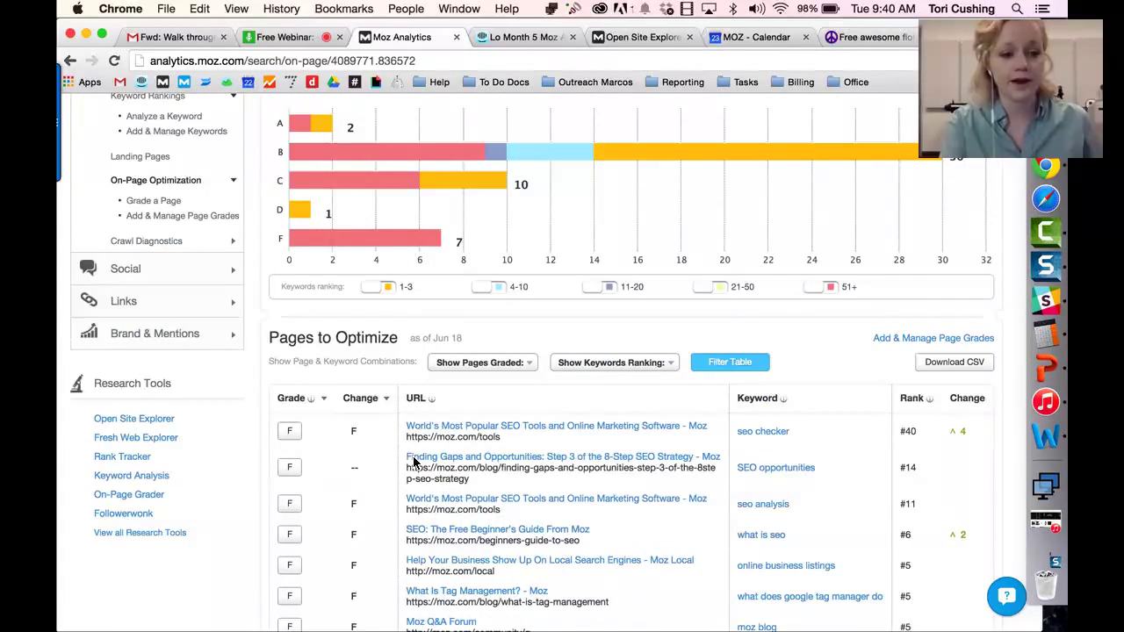
# Step: Open the Crawl Diagnostics report and check the webinar chat for new audience questions
pyautogui.scroll(4, 172, 527)
pyautogui.click(148, 422)
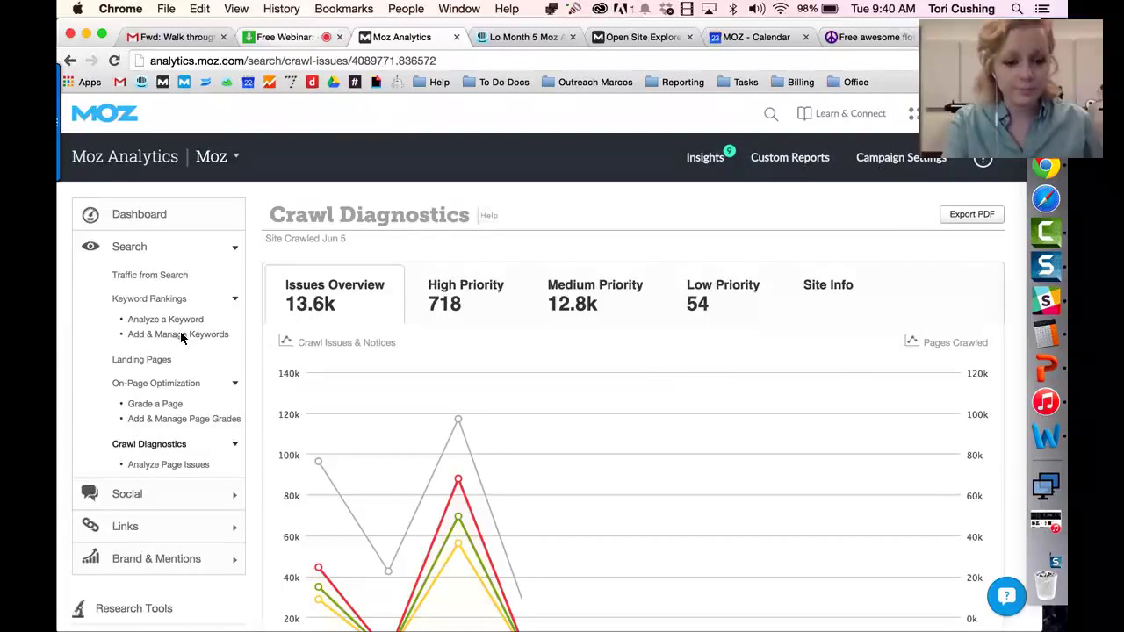
pyautogui.hotkey('ctrl', 'shift', 'Tab')
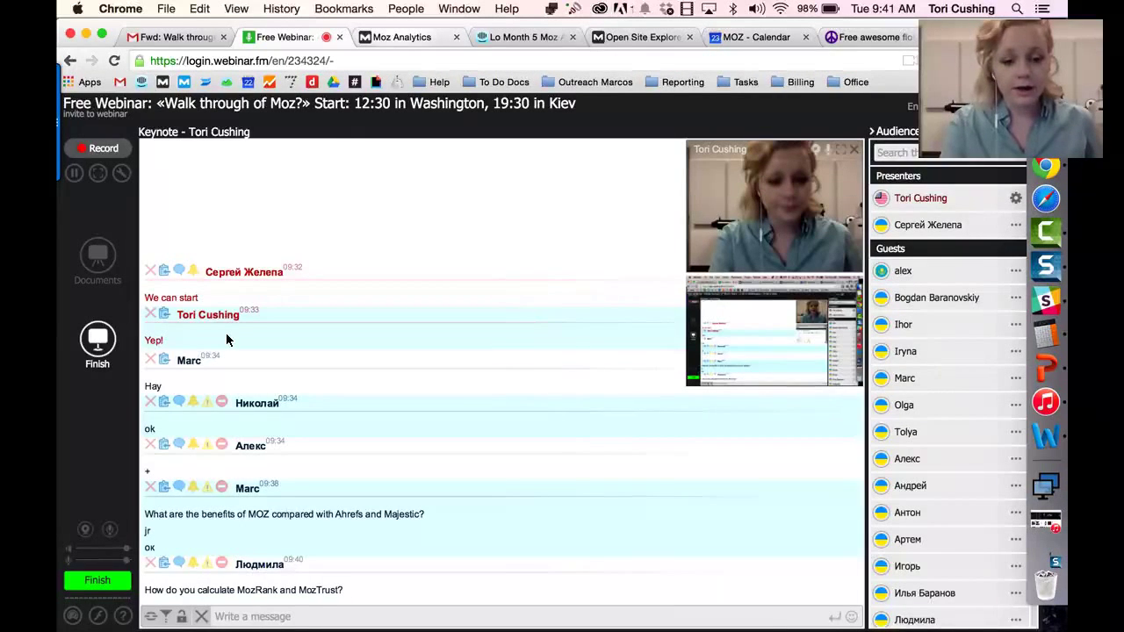
# Step: Return to the Crawl Diagnostics report and examine the issues overview chart and the issue types grouped by priority
pyautogui.hotkey('ctrl', 'Tab')
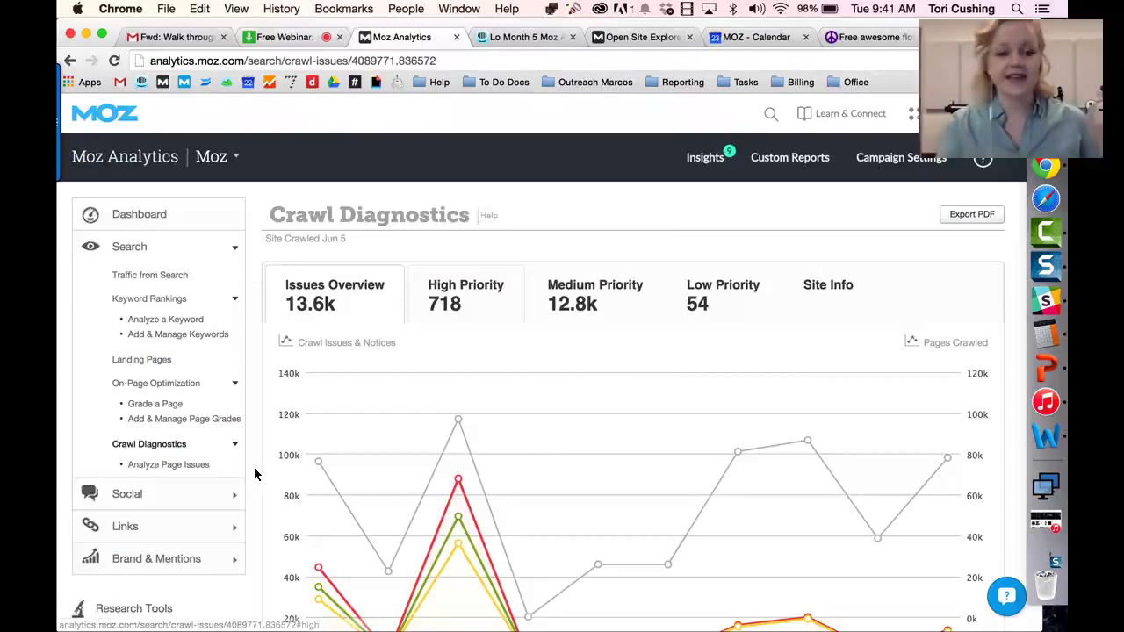
pyautogui.scroll(-5, 254, 475)
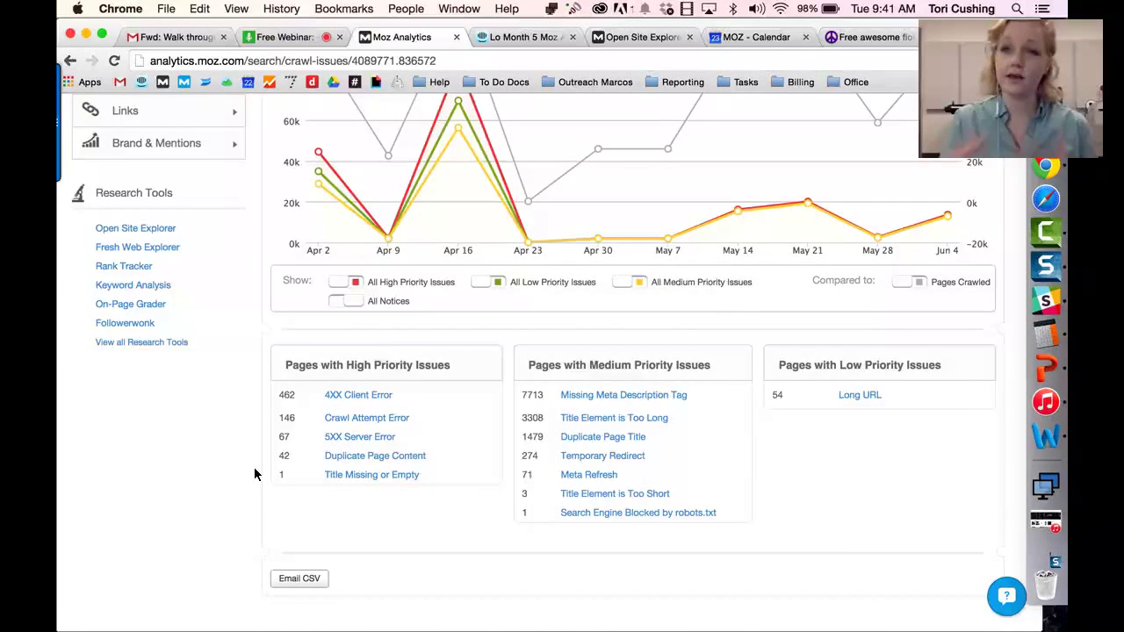
pyautogui.scroll(3, 255, 474)
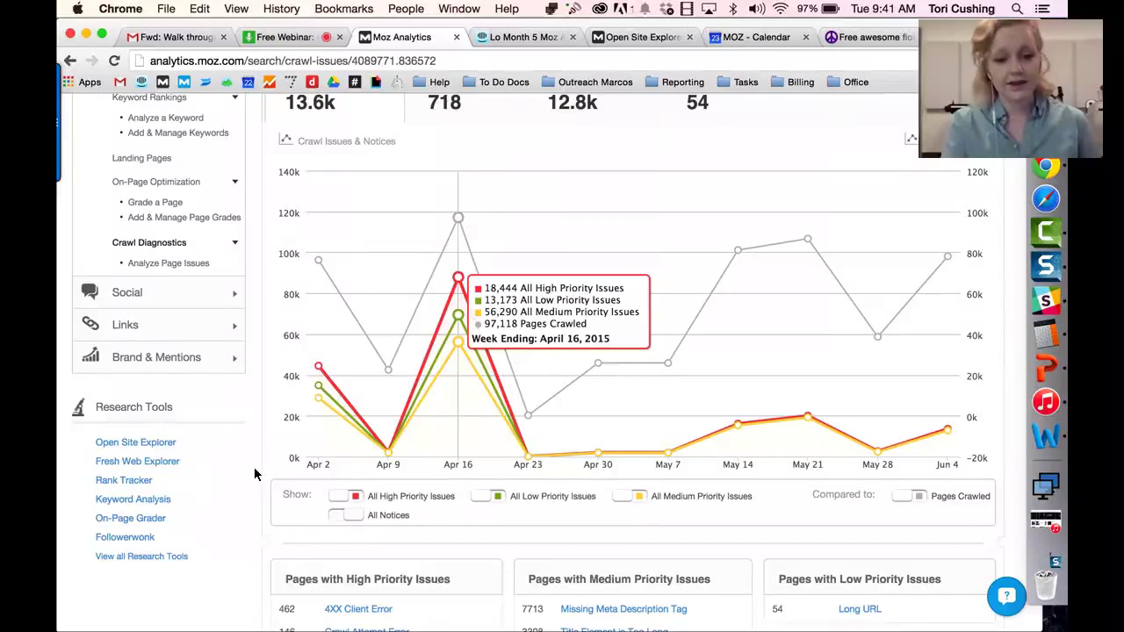
pyautogui.scroll(-3, 223, 557)
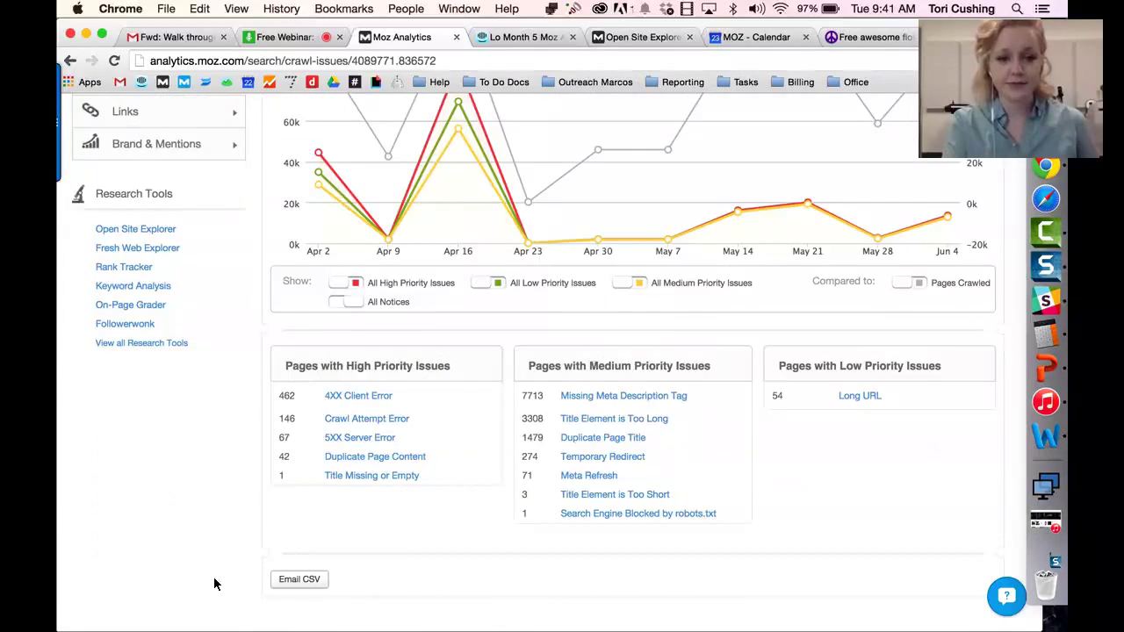
# Step: Open the High Priority crawl issues and examine their chart, the affected pages table and the issue types available for filtering
pyautogui.scroll(6, 281, 557)
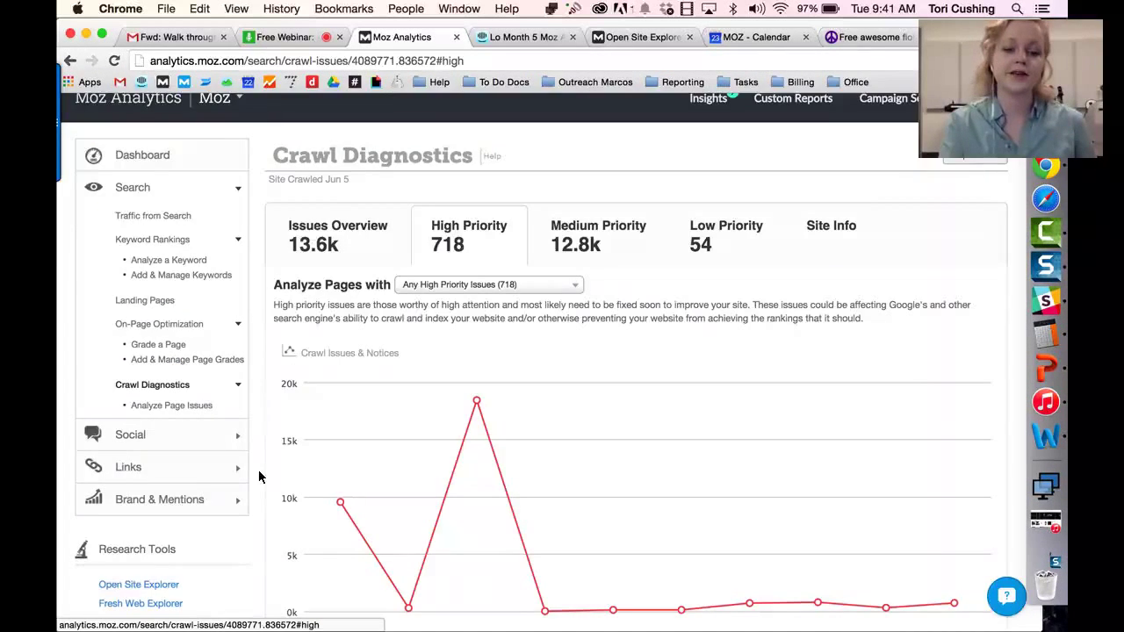
pyautogui.scroll(-1, 369, 518)
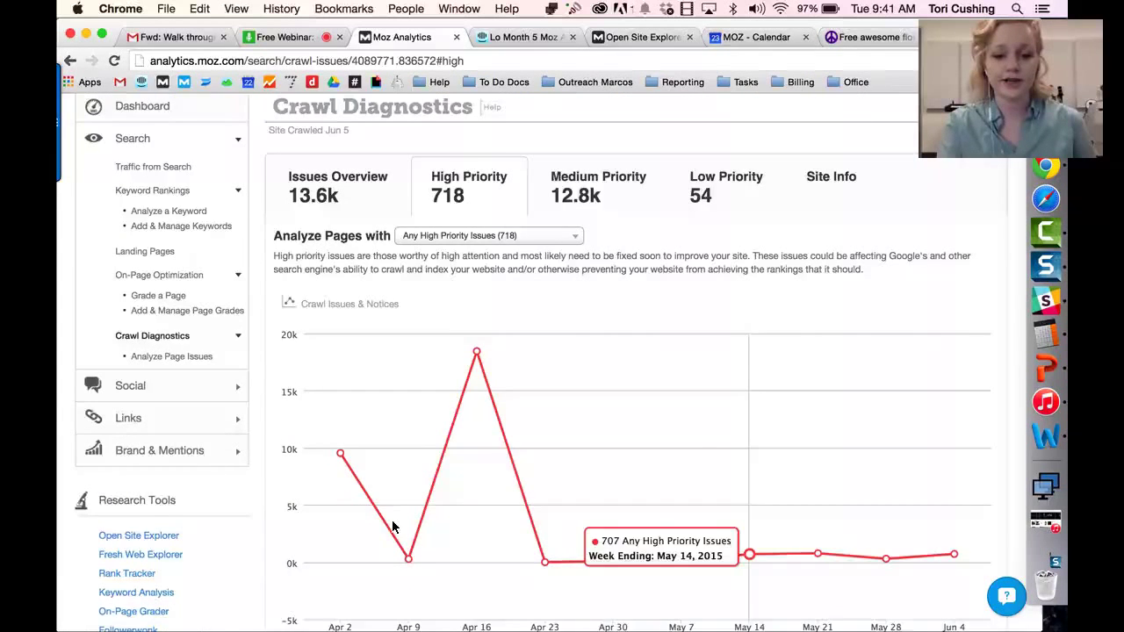
pyautogui.scroll(1, 380, 494)
pyautogui.scroll(-5, 408, 553)
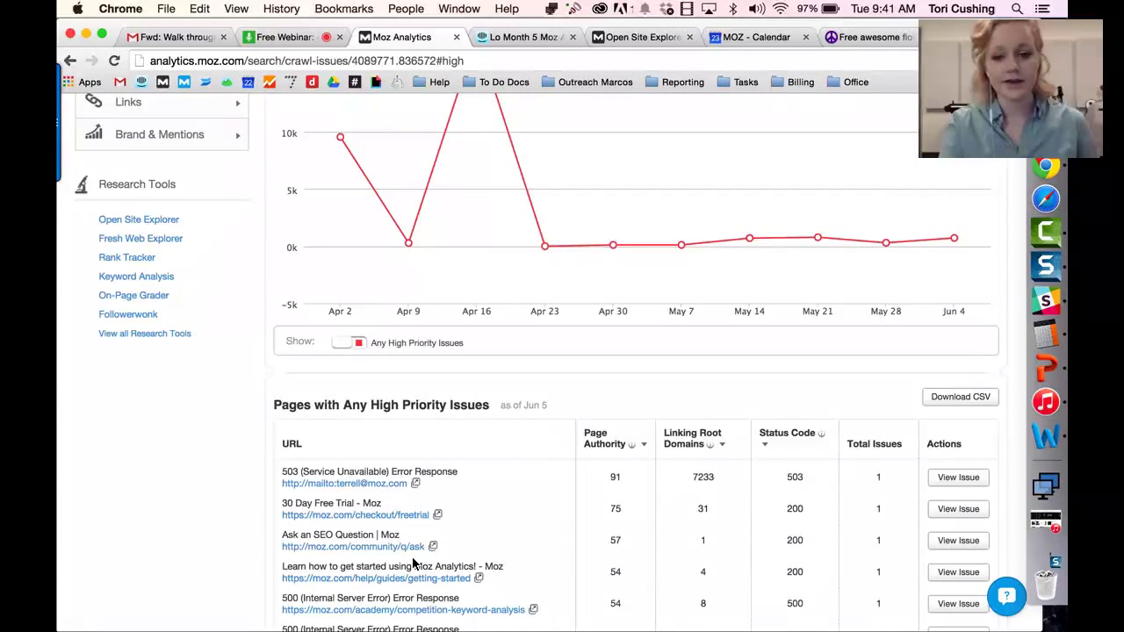
pyautogui.scroll(-2, 413, 563)
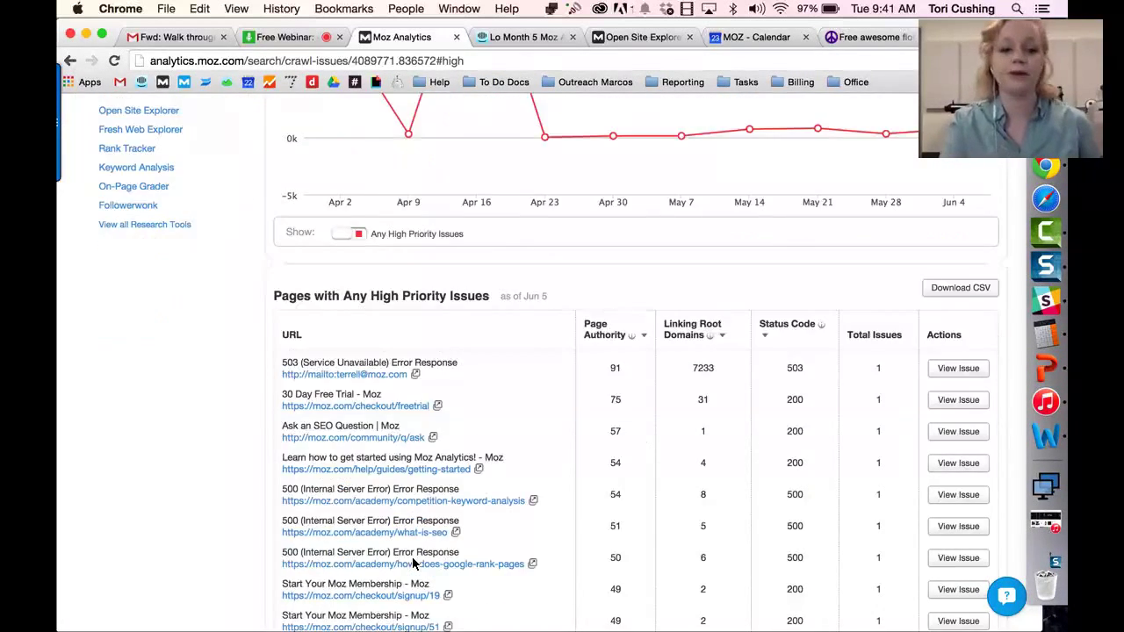
pyautogui.scroll(5, 413, 561)
pyautogui.scroll(4, 412, 555)
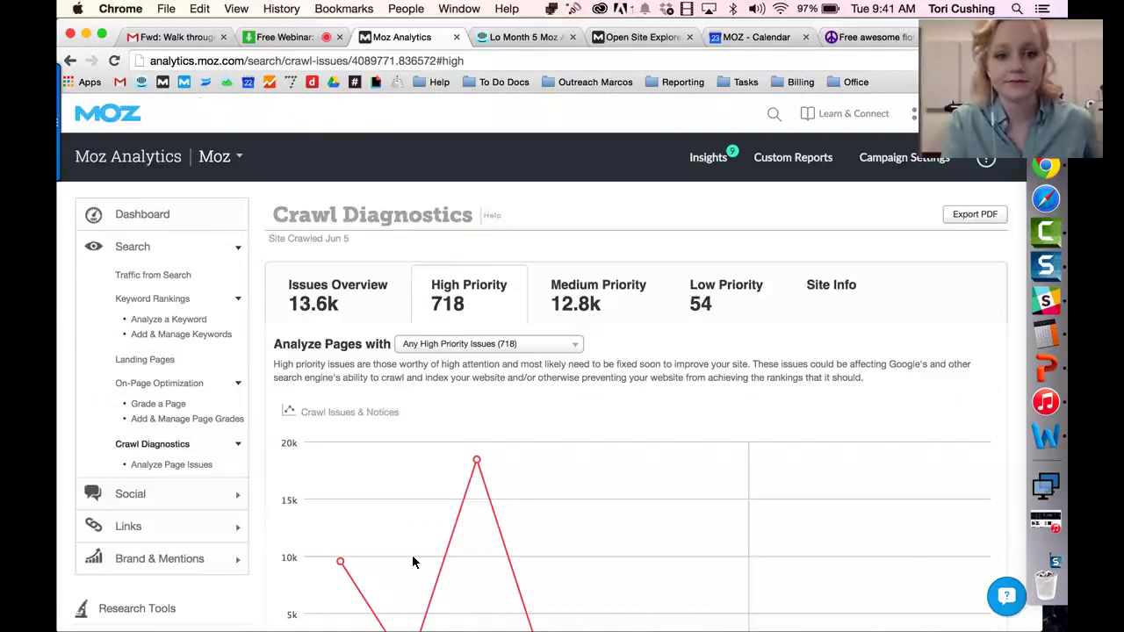
pyautogui.click(473, 345)
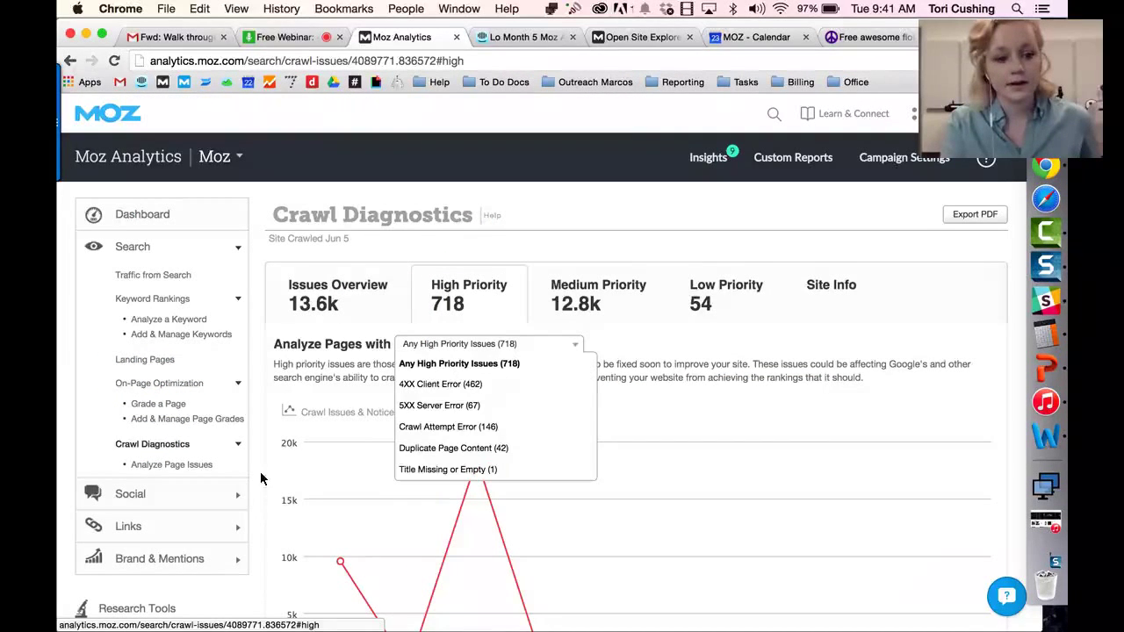
# Step: View the Social Overview, and open the Competitive Link Metrics report to examine the domain comparison with competitors
pyautogui.click(130, 494)
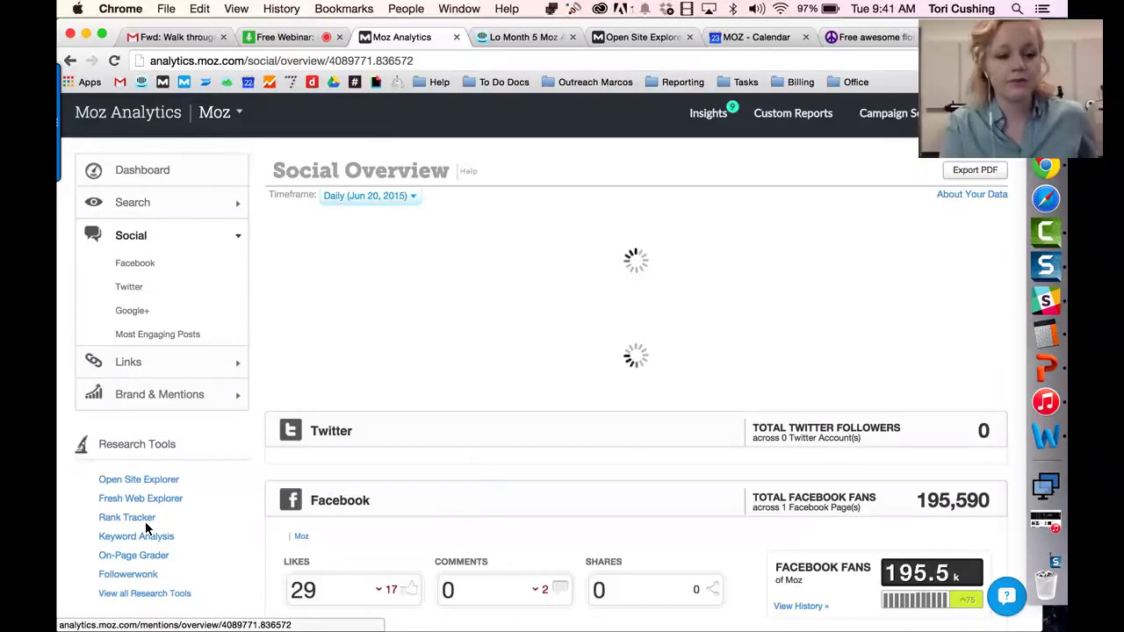
pyautogui.click(148, 477)
pyautogui.click(112, 498)
pyautogui.click(109, 506)
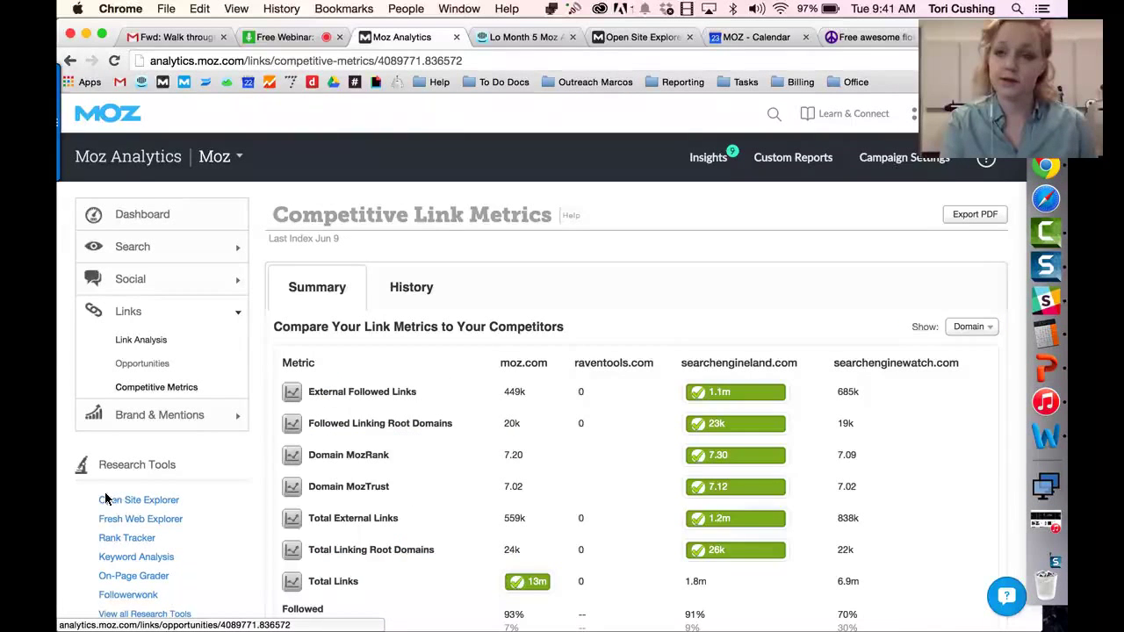
pyautogui.scroll(-1, 107, 500)
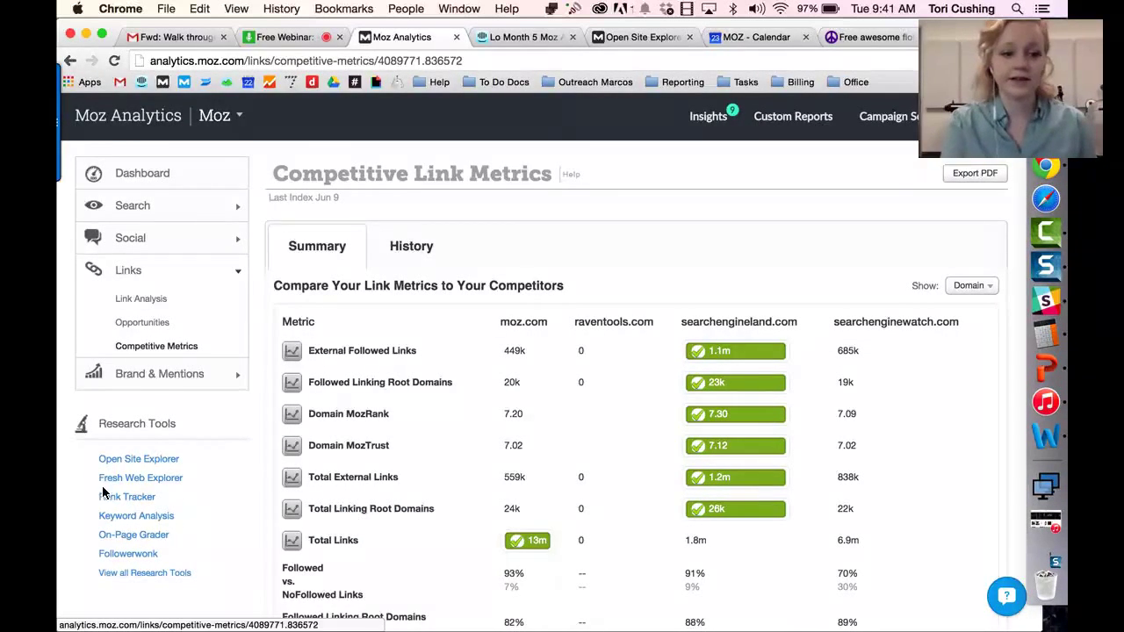
# Step: Open the Brand & Mentions Overview, examine its brand mentions and traffic data, and check the webinar chat for questions
pyautogui.click(104, 492)
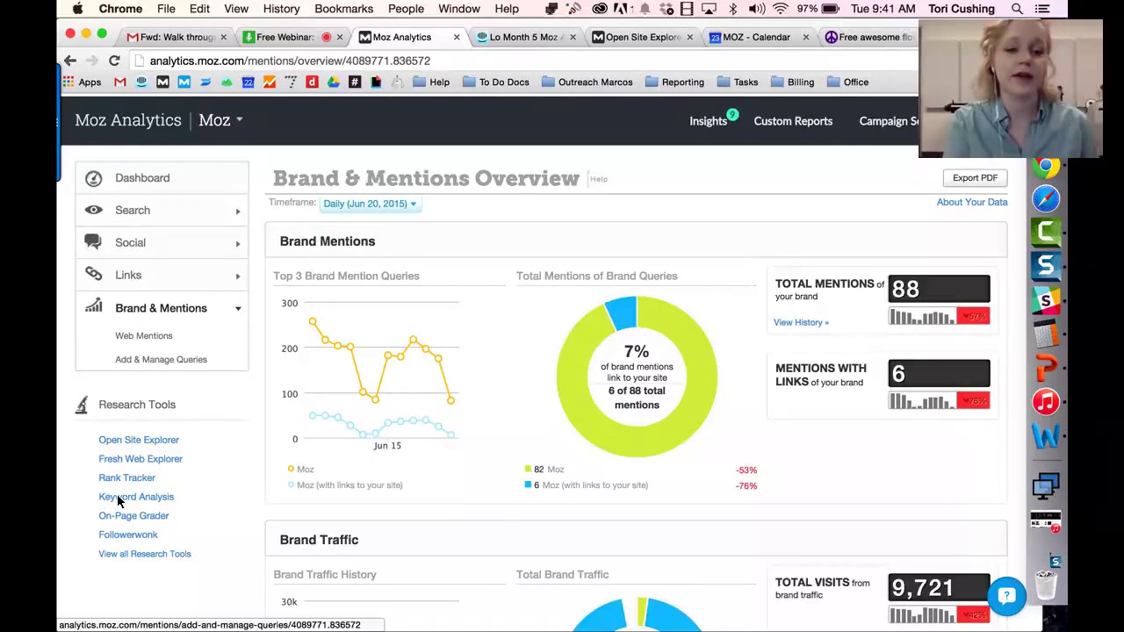
pyautogui.scroll(-7, 118, 501)
pyautogui.scroll(8, 117, 501)
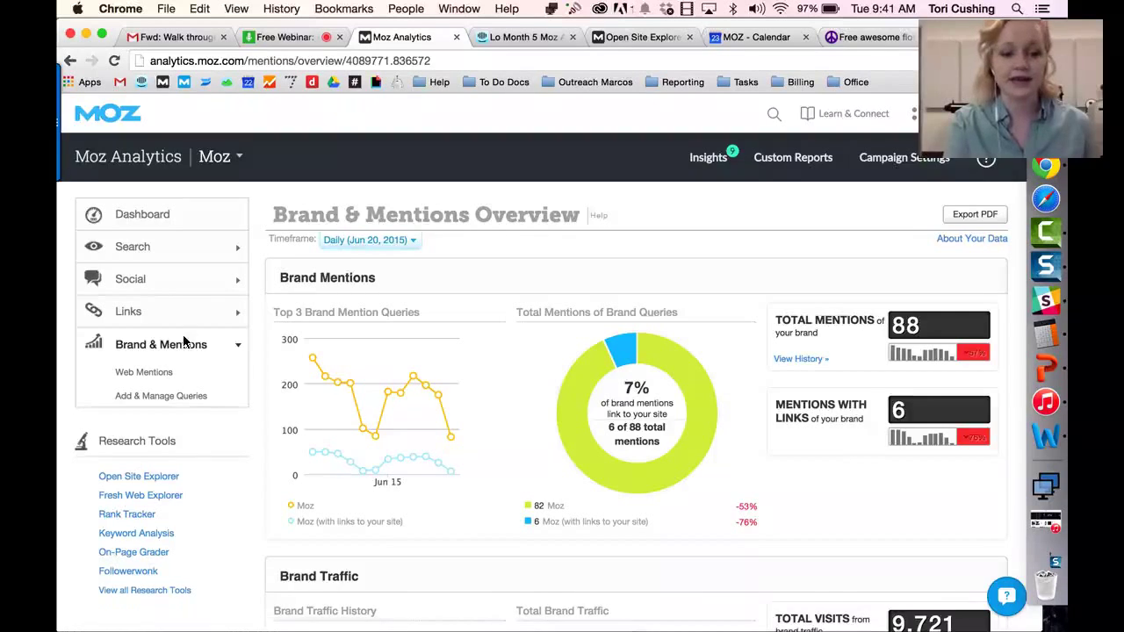
pyautogui.hotkey('ctrl', 'shift', 'Tab')
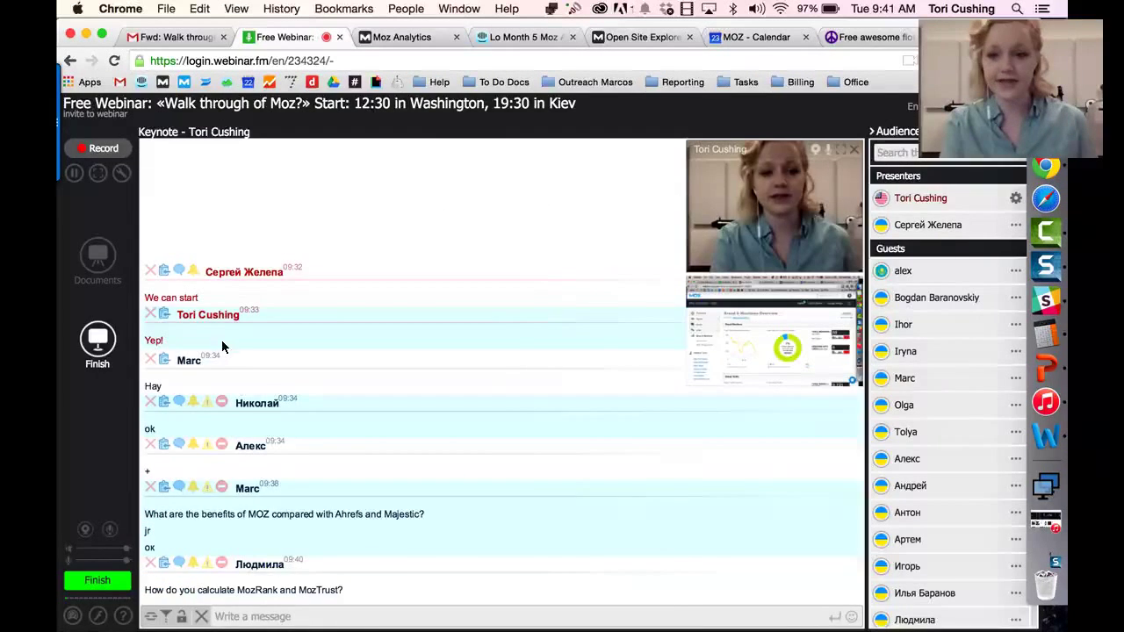
pyautogui.hotkey('ctrl', 'Tab')
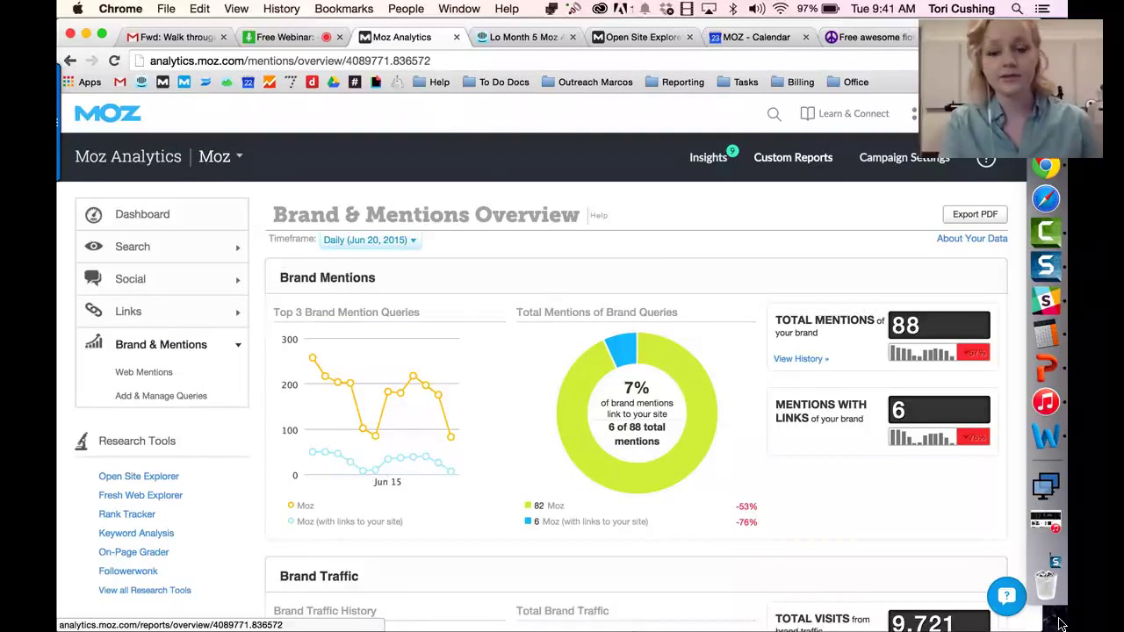
# Step: Open the campaign's Insights page and examine the crawl error, brand mention and competitor mention alerts
pyautogui.click(386, 395)
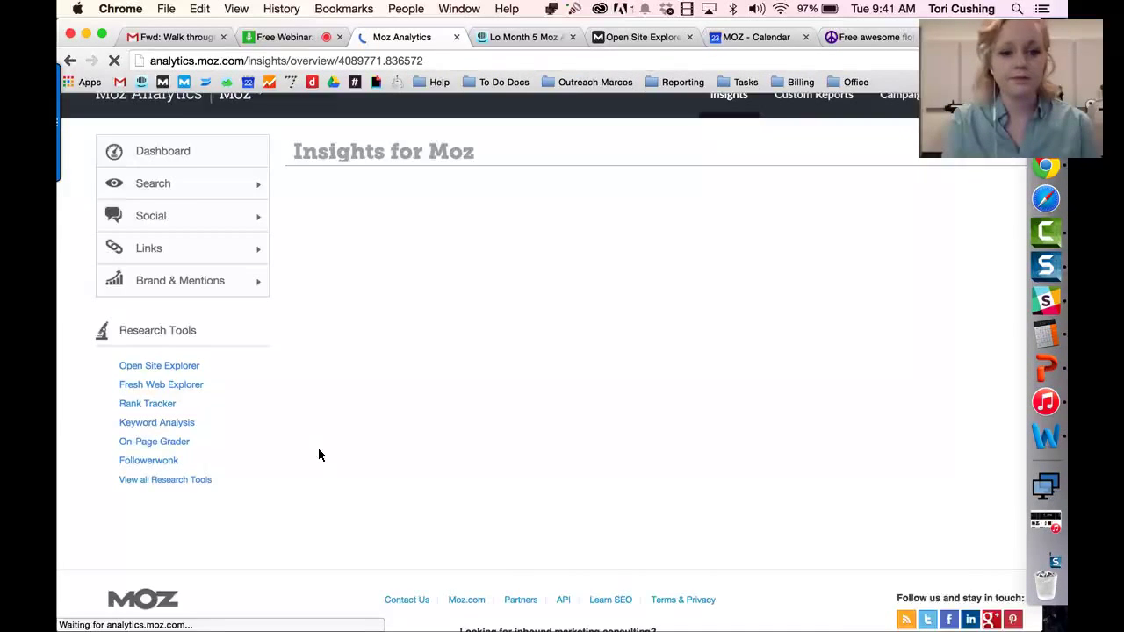
pyautogui.scroll(-1, 319, 455)
pyautogui.scroll(-1, 319, 455)
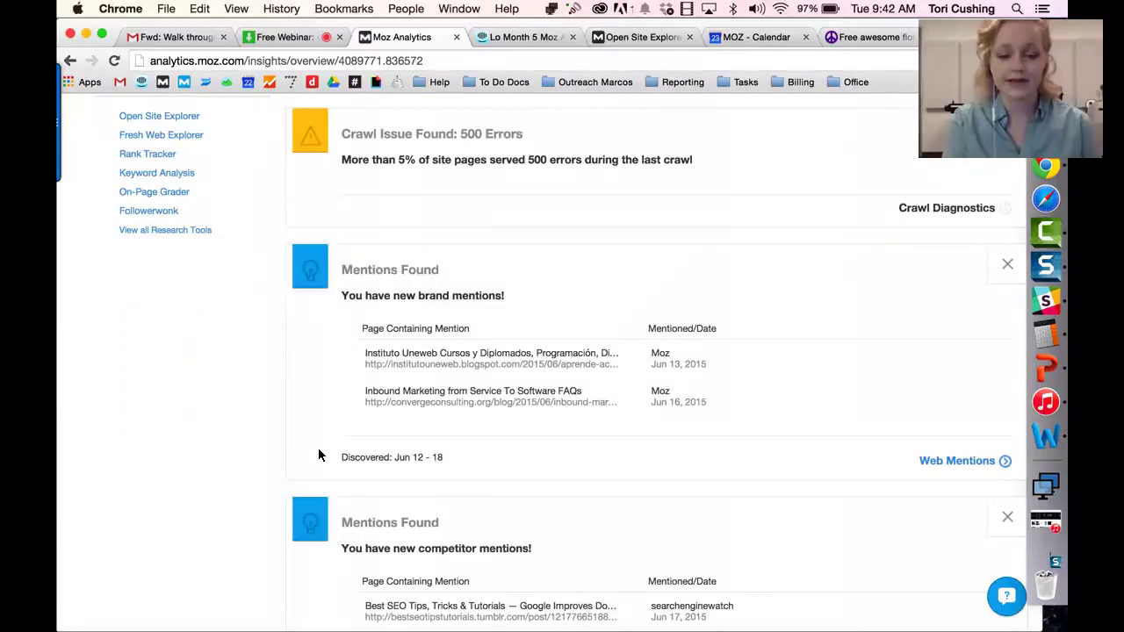
pyautogui.scroll(1, 319, 449)
pyautogui.scroll(-2, 318, 449)
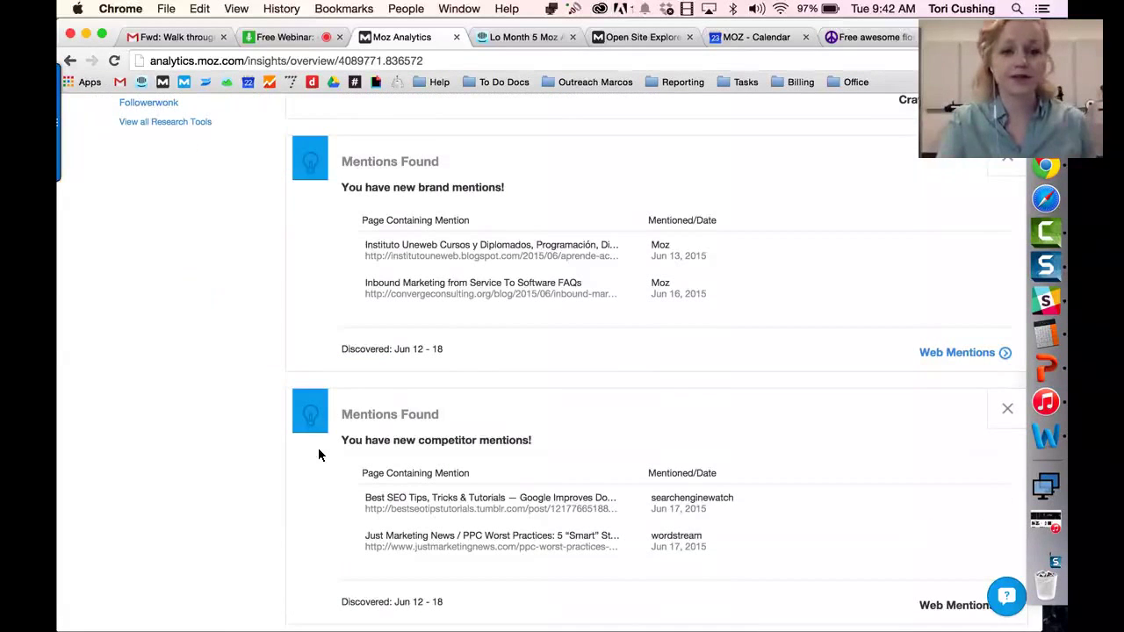
pyautogui.scroll(1, 313, 447)
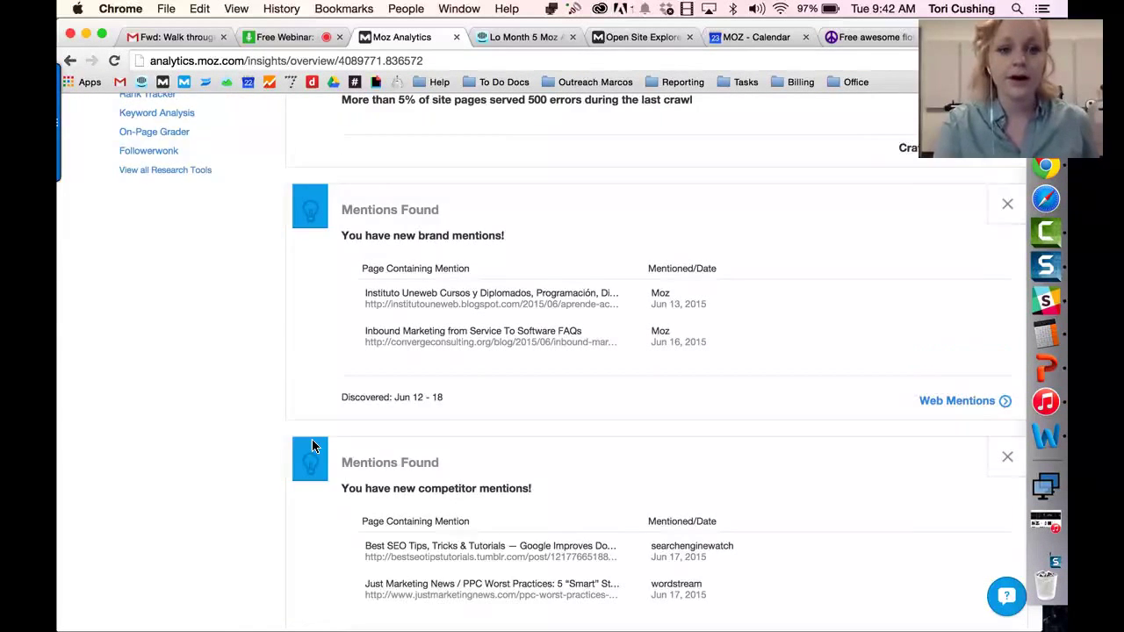
pyautogui.scroll(4, 291, 464)
pyautogui.scroll(2, 314, 479)
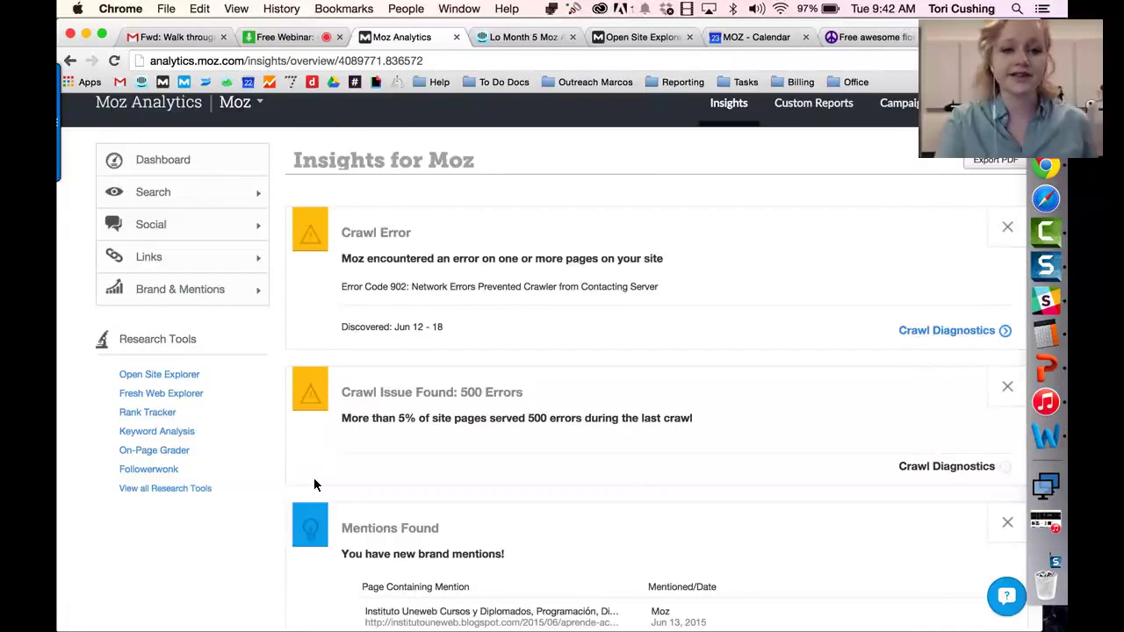
pyautogui.scroll(1, 244, 514)
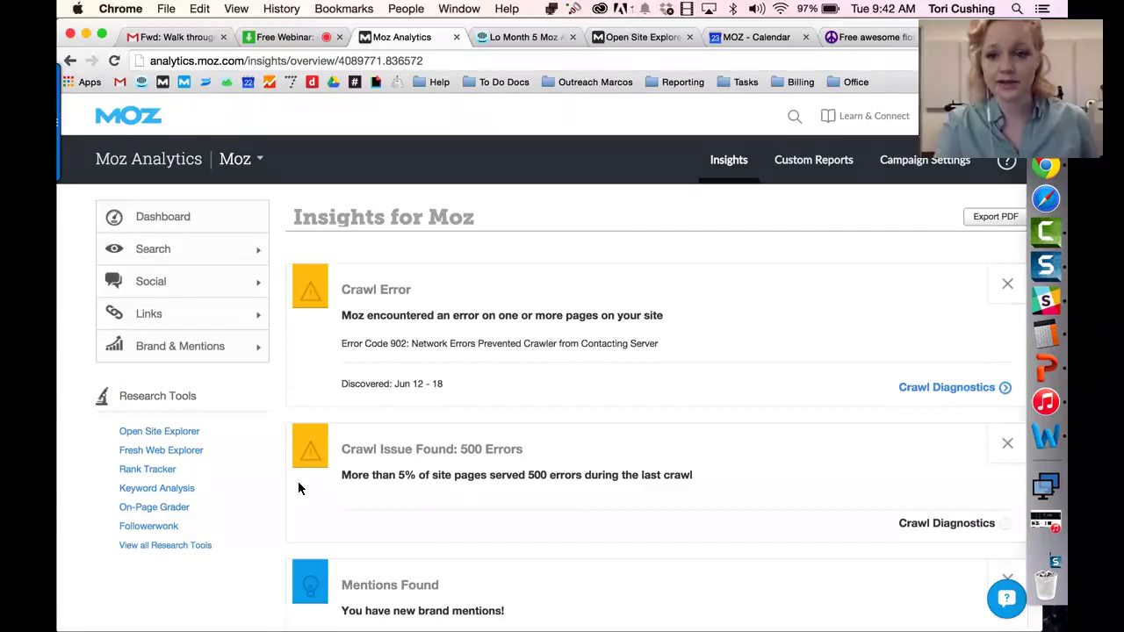
pyautogui.scroll(-1, 512, 388)
# Step: Open the Moz home page, check the webinar chat, and view the product list and the available Moz Analytics campaigns
pyautogui.moveTo(944, 116)
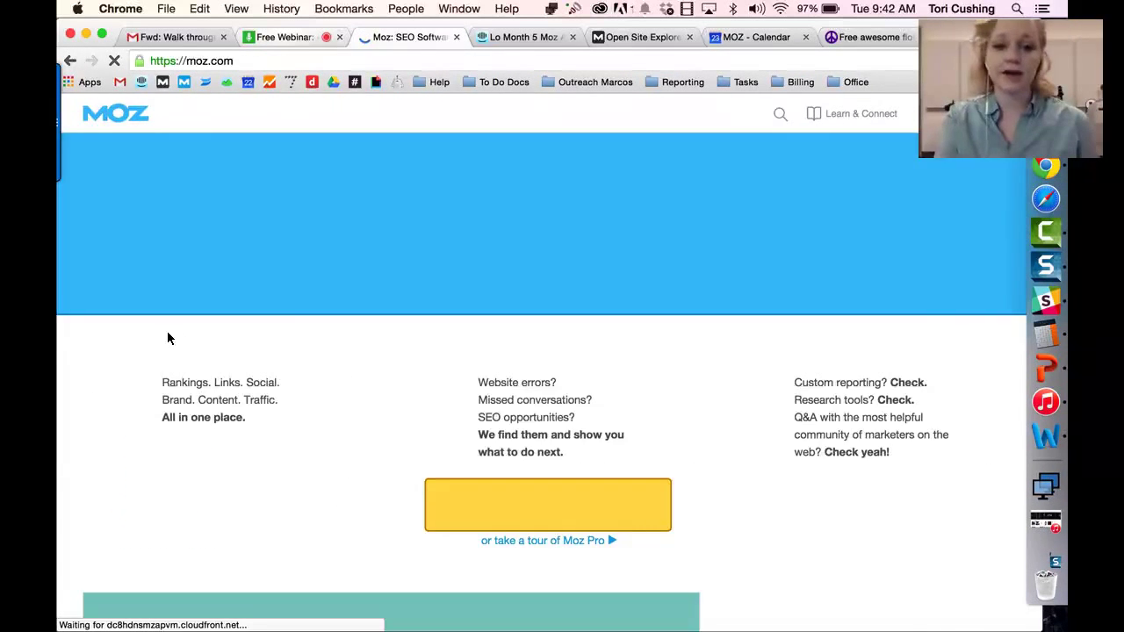
pyautogui.hotkey('ctrl', 'shift', 'Tab')
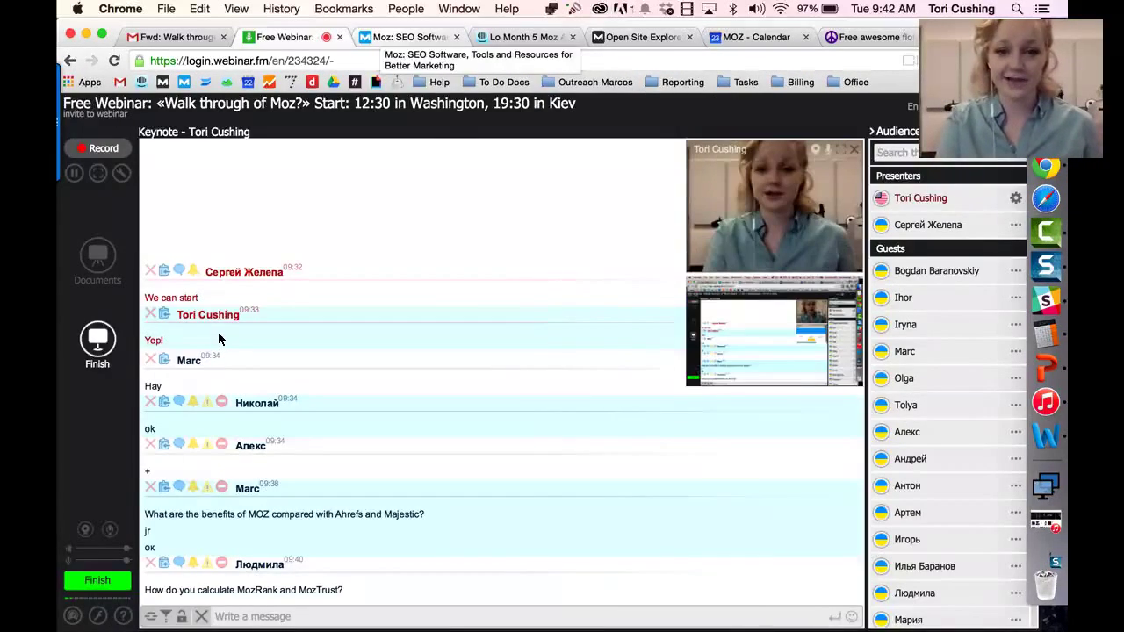
pyautogui.hotkey('ctrl', 'Tab')
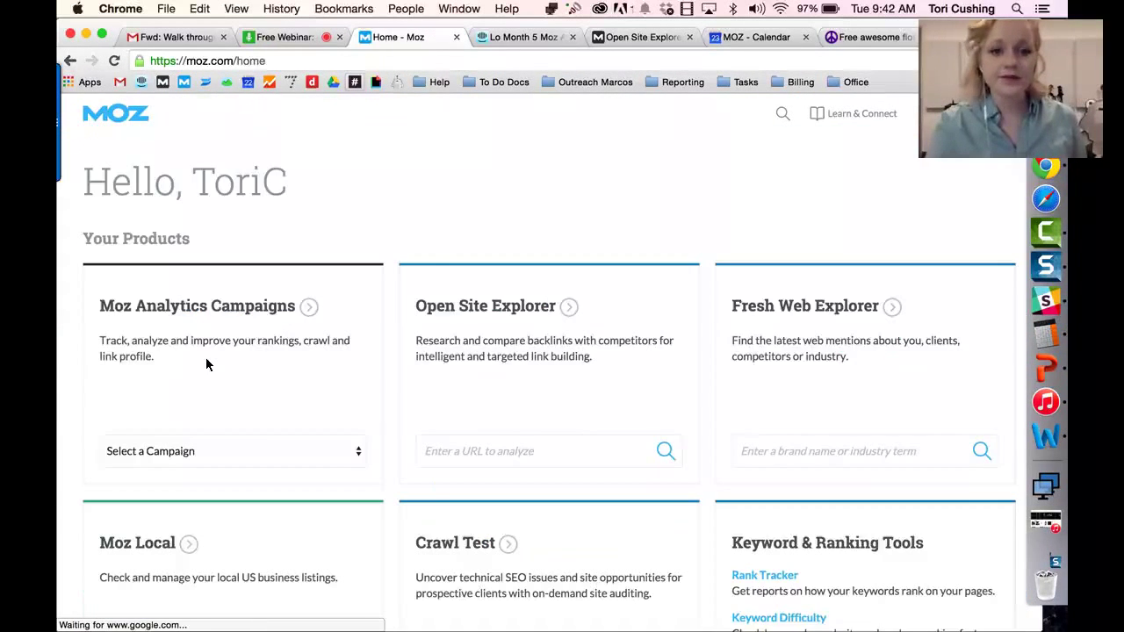
pyautogui.scroll(-3, 181, 418)
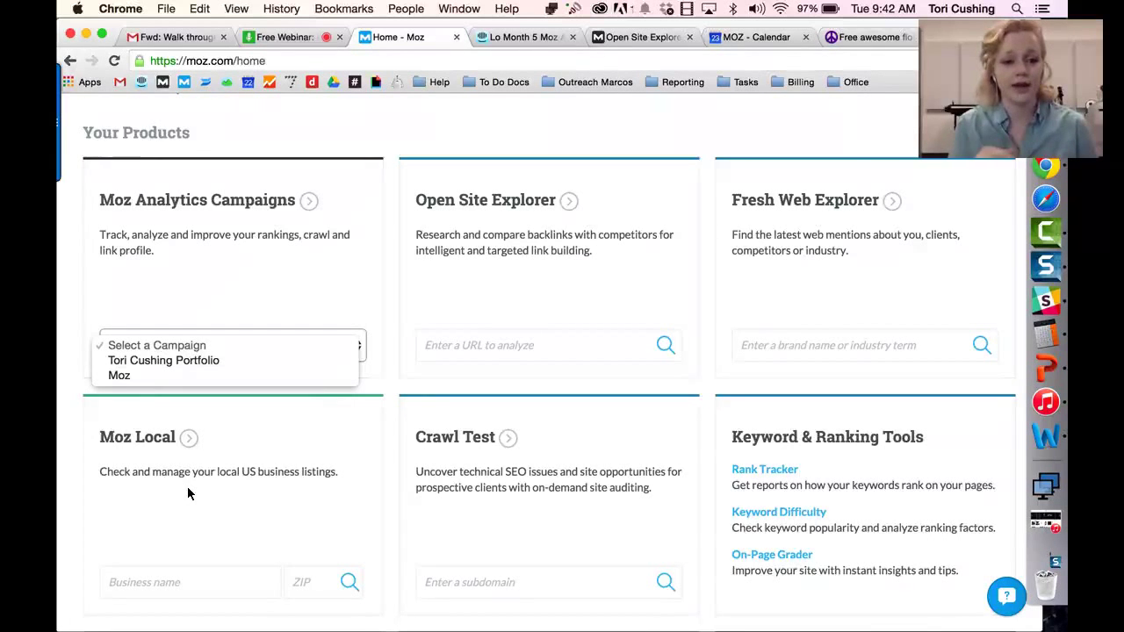
pyautogui.click(200, 453)
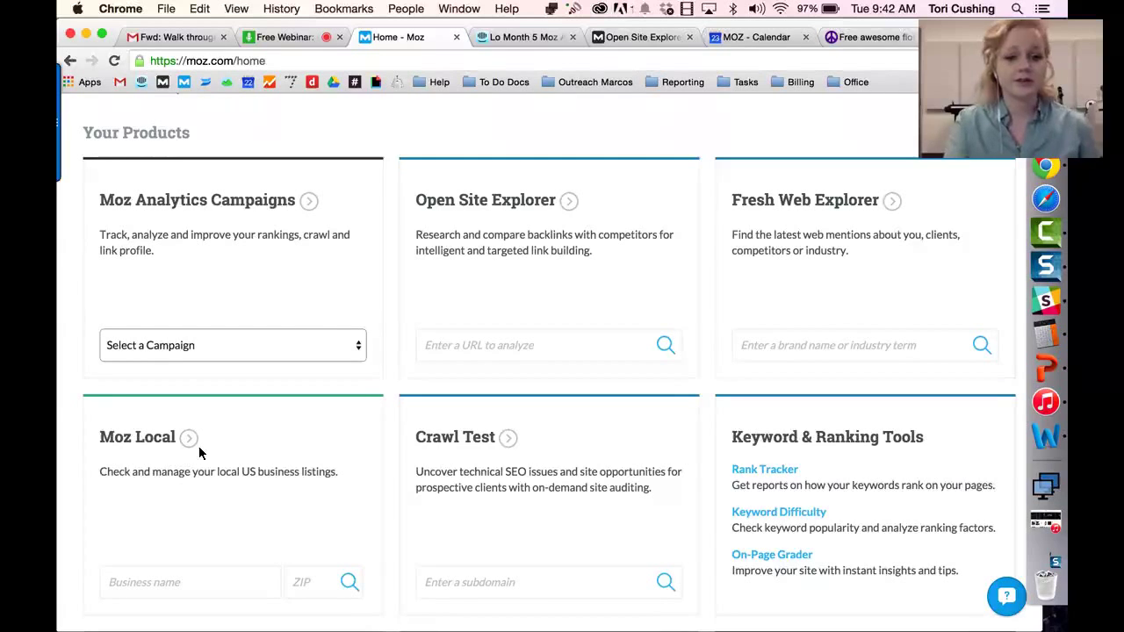
# Step: Analyze raventools.com in Open Site Explorer from the Moz home page
pyautogui.press('Tab')
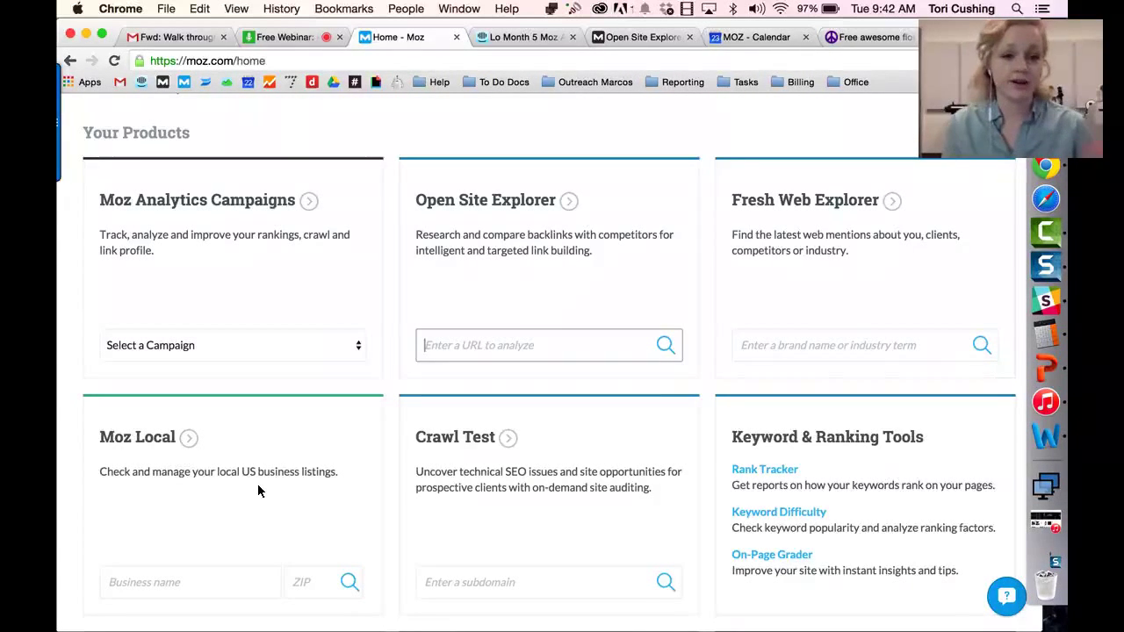
pyautogui.write('ra')
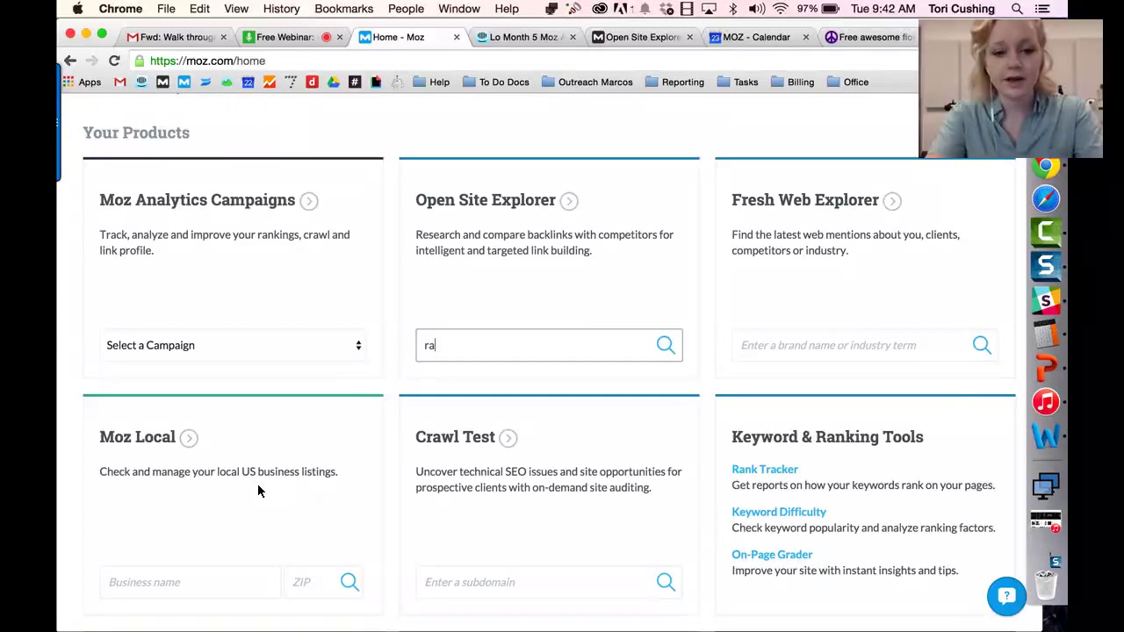
pyautogui.write('ventool')
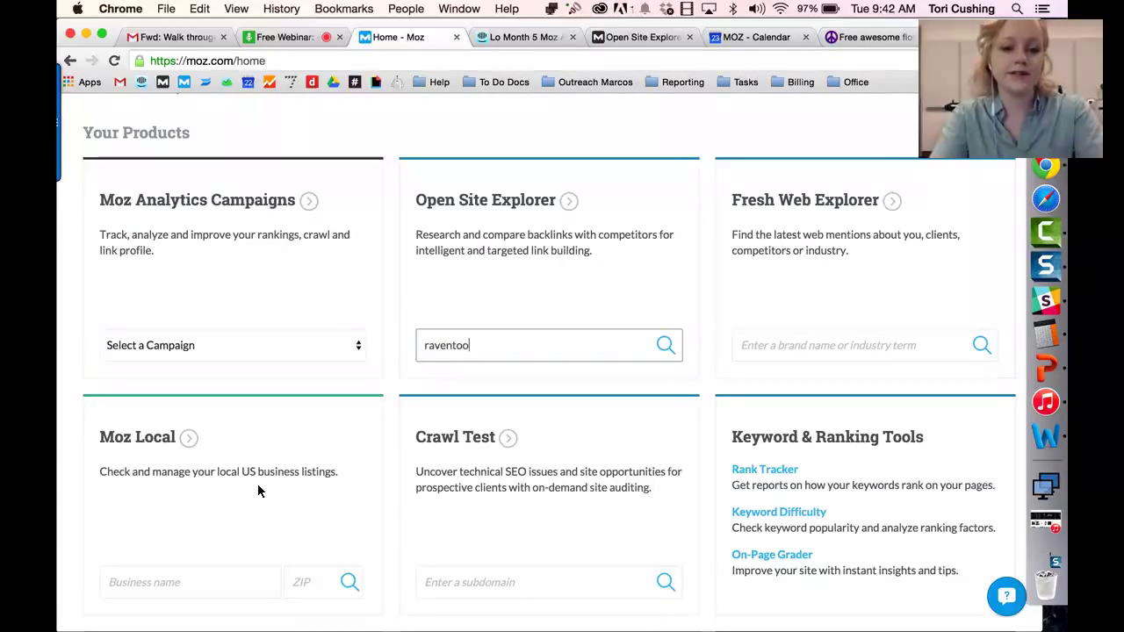
pyautogui.write('s.com')
pyautogui.press('Return')
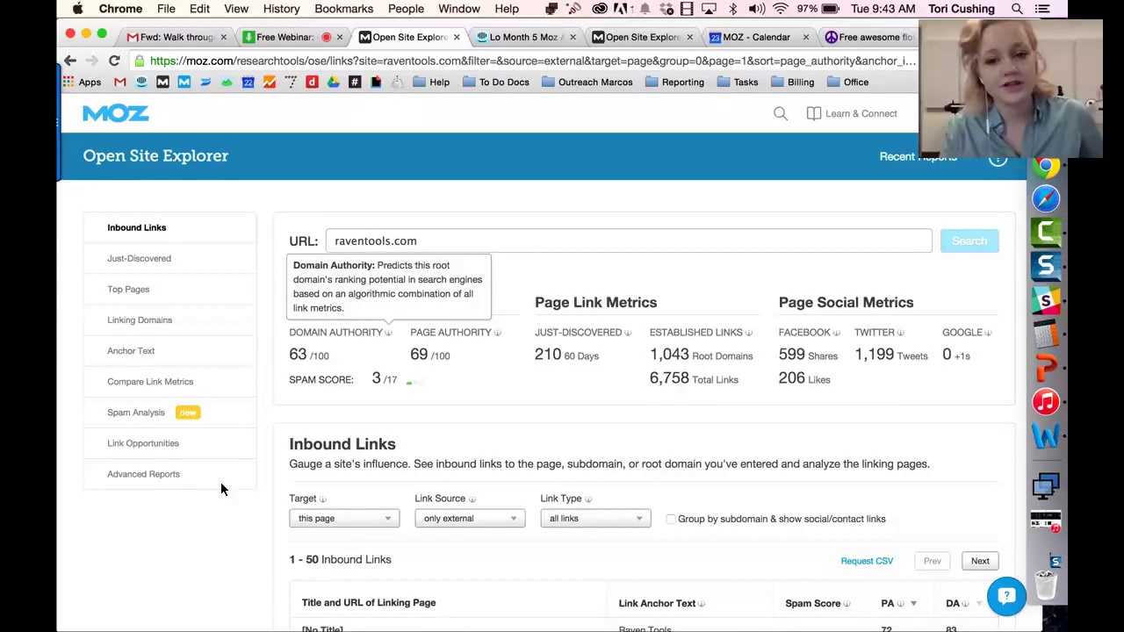
# Step: Examine the raventools.com inbound links table with anchor text, spam score and authority columns, and return to the metrics summary
pyautogui.scroll(-5, 222, 490)
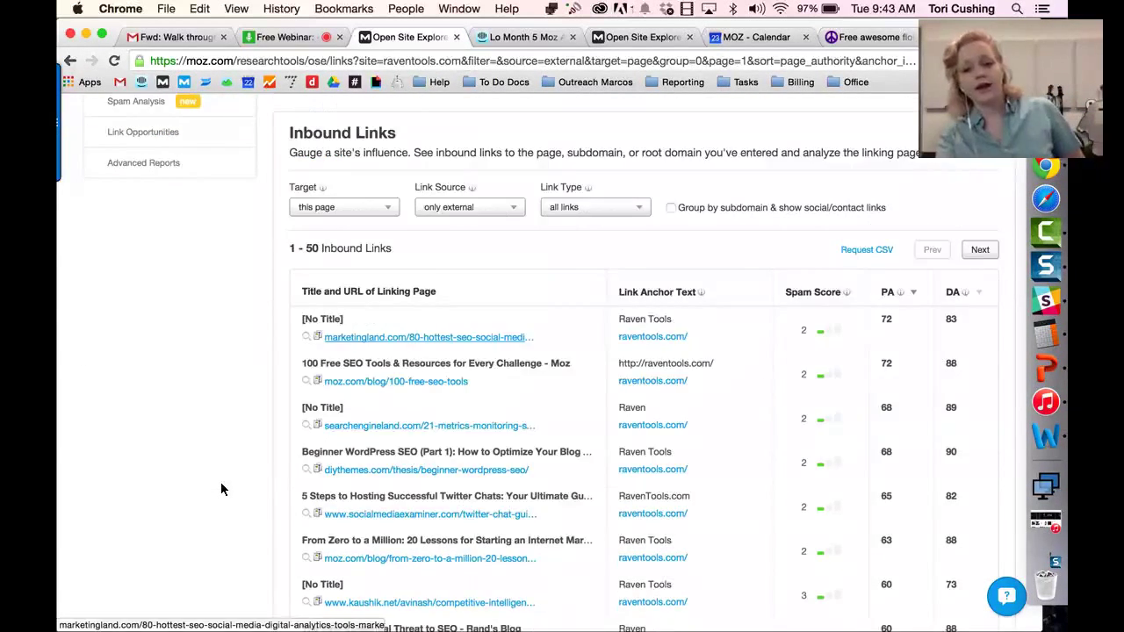
pyautogui.scroll(-1, 177, 511)
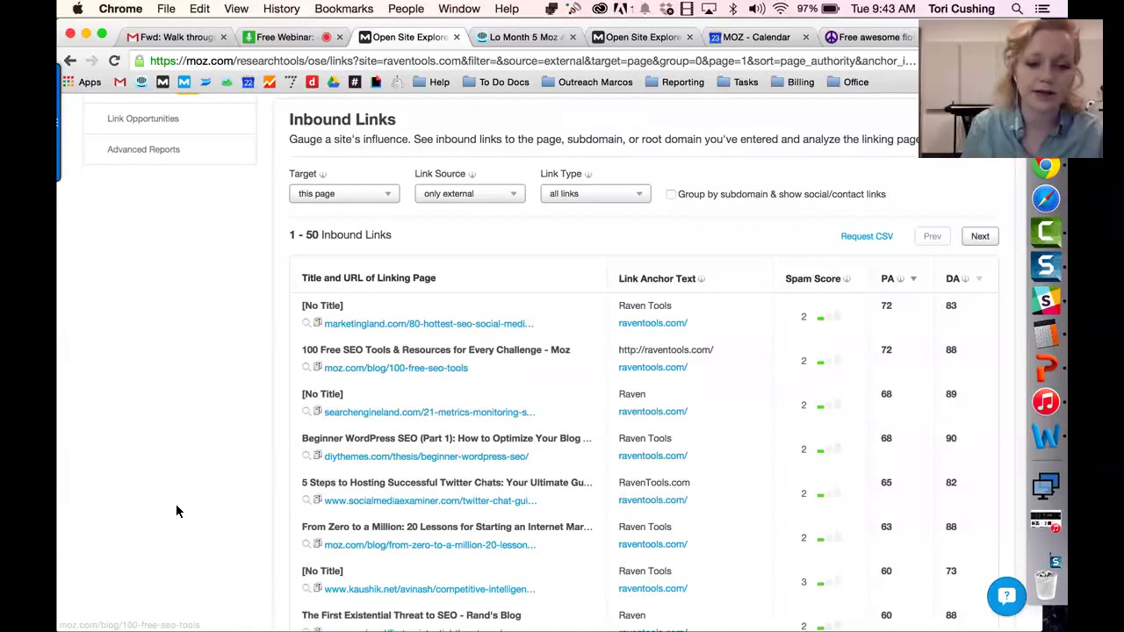
pyautogui.scroll(3, 176, 511)
pyautogui.scroll(2, 176, 511)
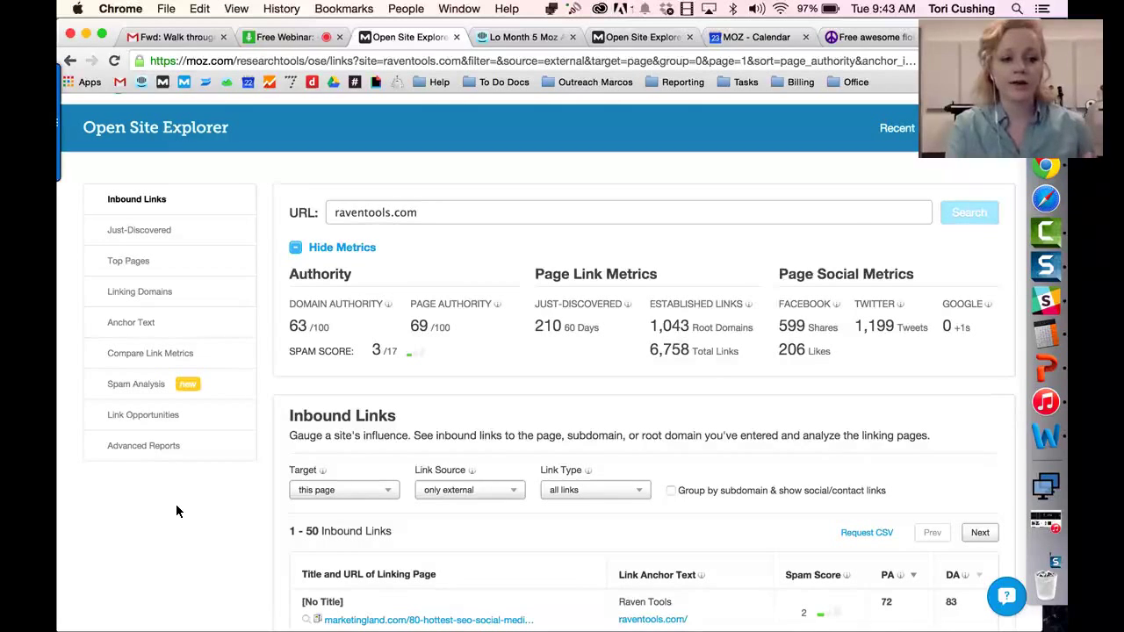
# Step: Open the raventools.com Spam Analysis report, check the webinar chat for questions, and return to the inbound links report
pyautogui.click(136, 384)
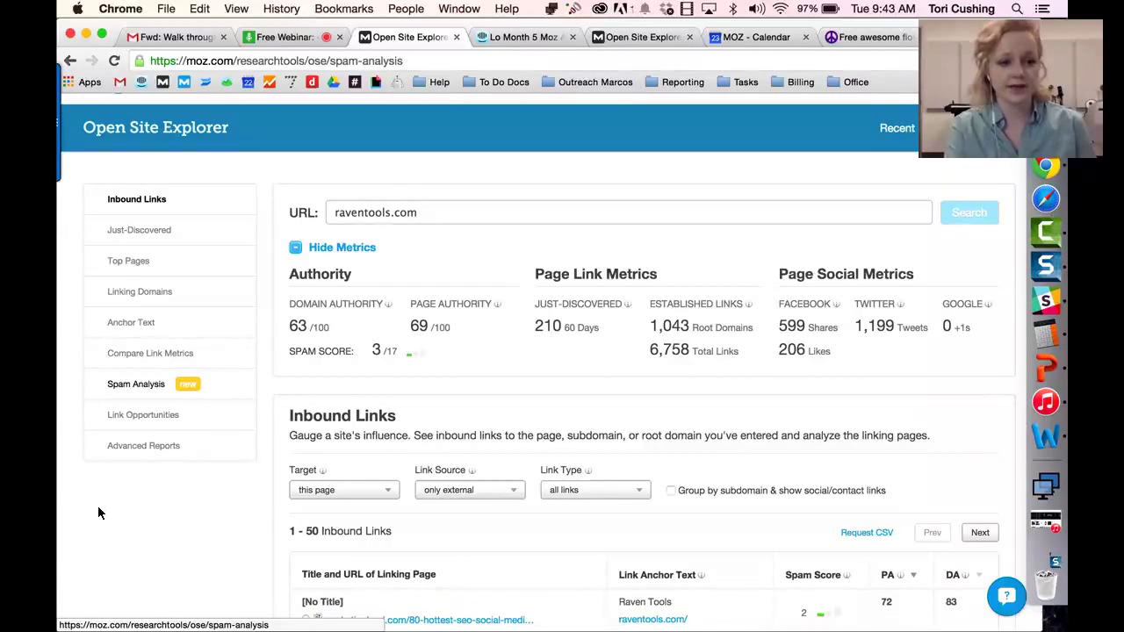
pyautogui.press('super+bracketleft')
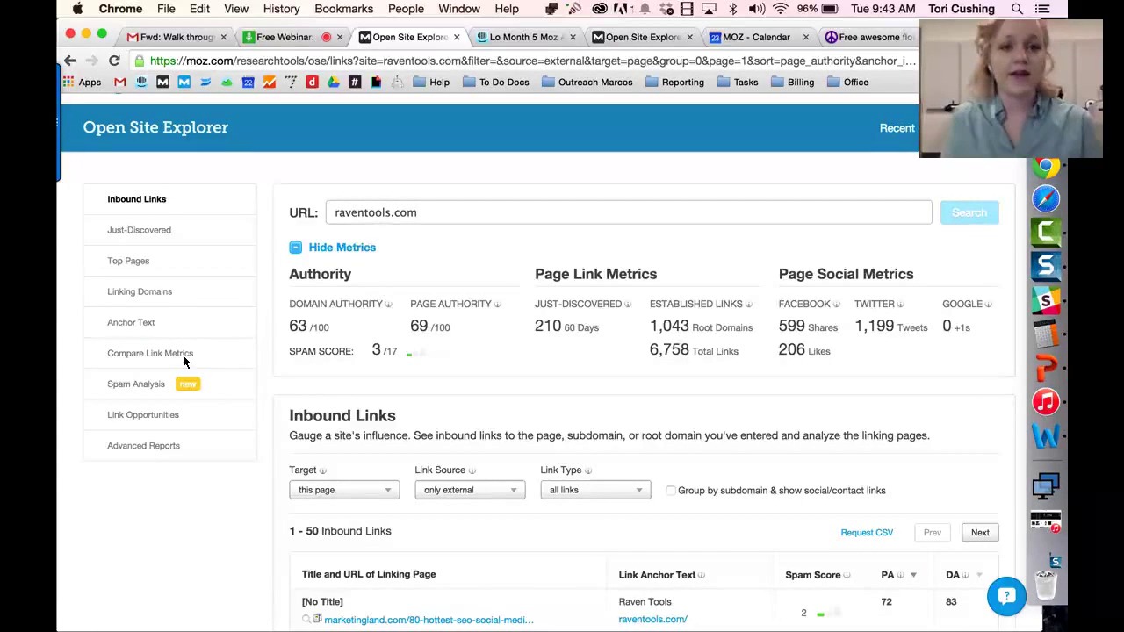
pyautogui.hotkey('ctrl', 'shift', 'Tab')
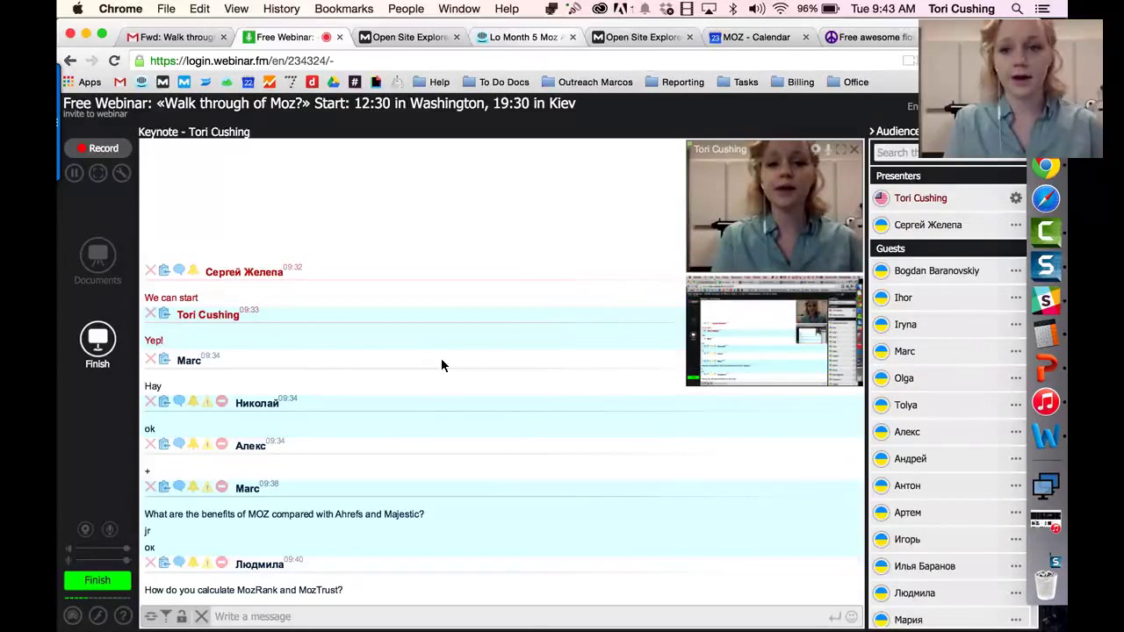
pyautogui.press('super+t')
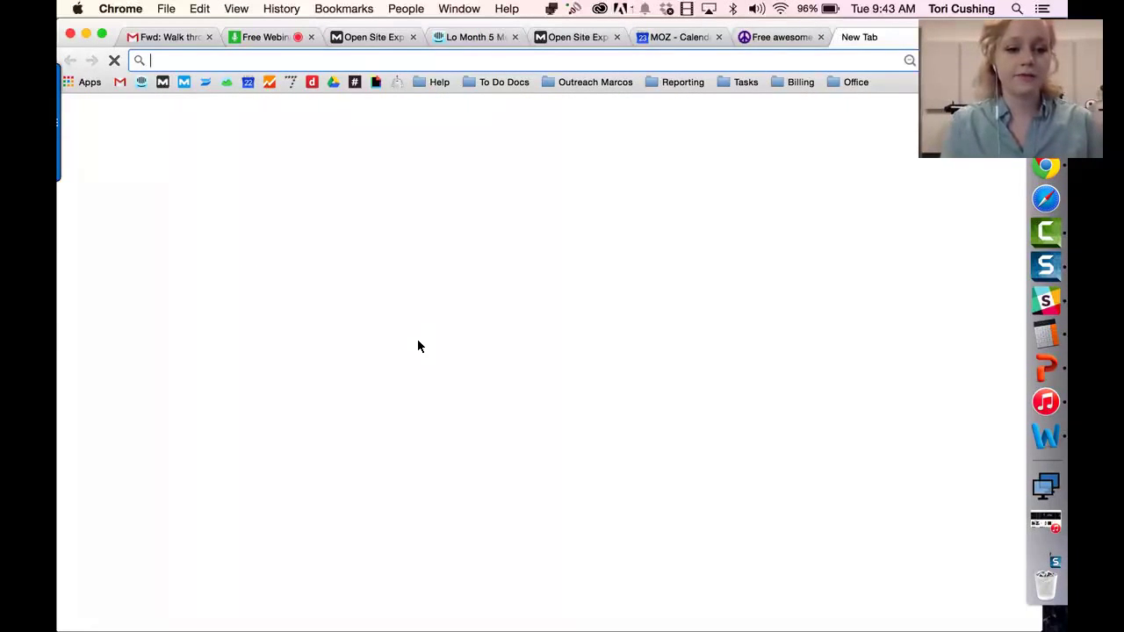
pyautogui.press('super+2')
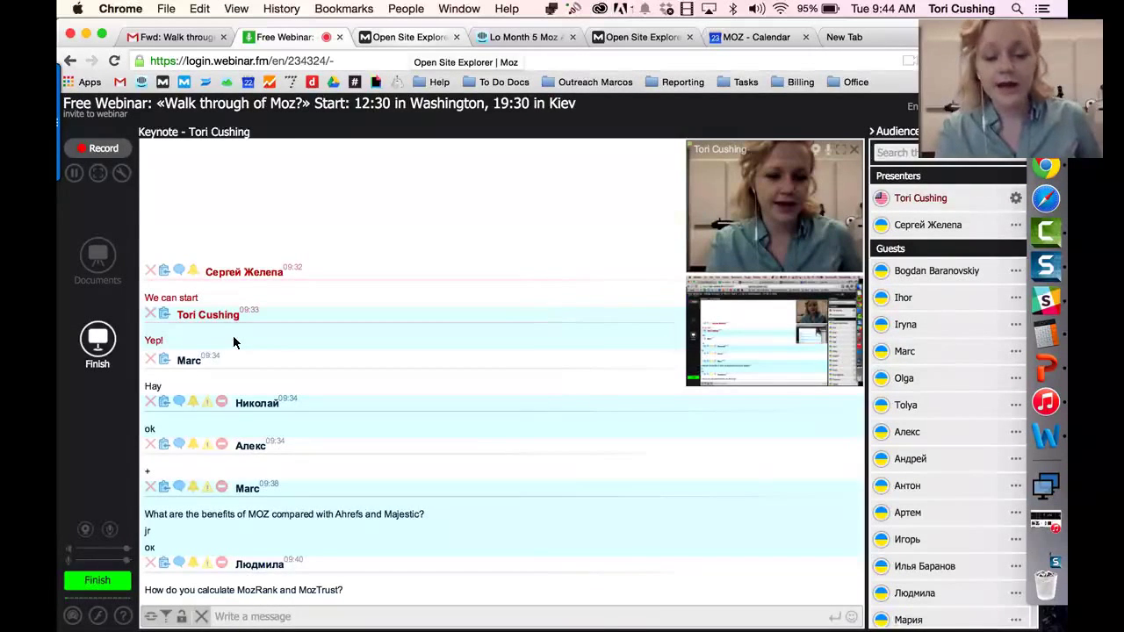
pyautogui.hotkey('ctrl', 'Tab')
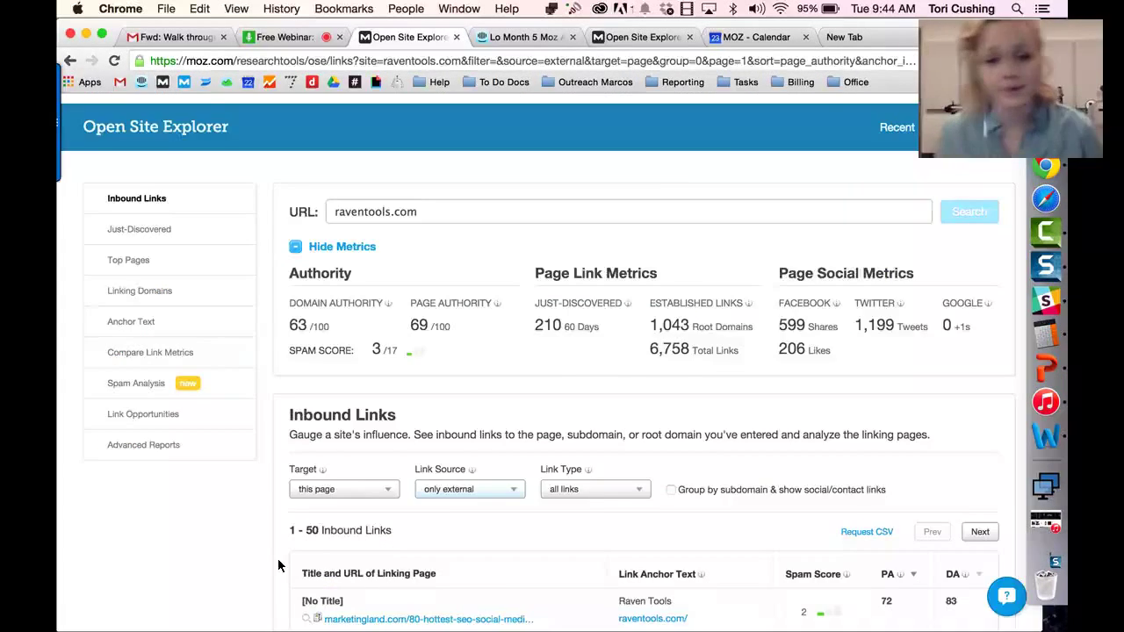
# Step: Examine the raventools.com inbound links table, including the spam flag details of individual linking pages
pyautogui.scroll(1, 279, 566)
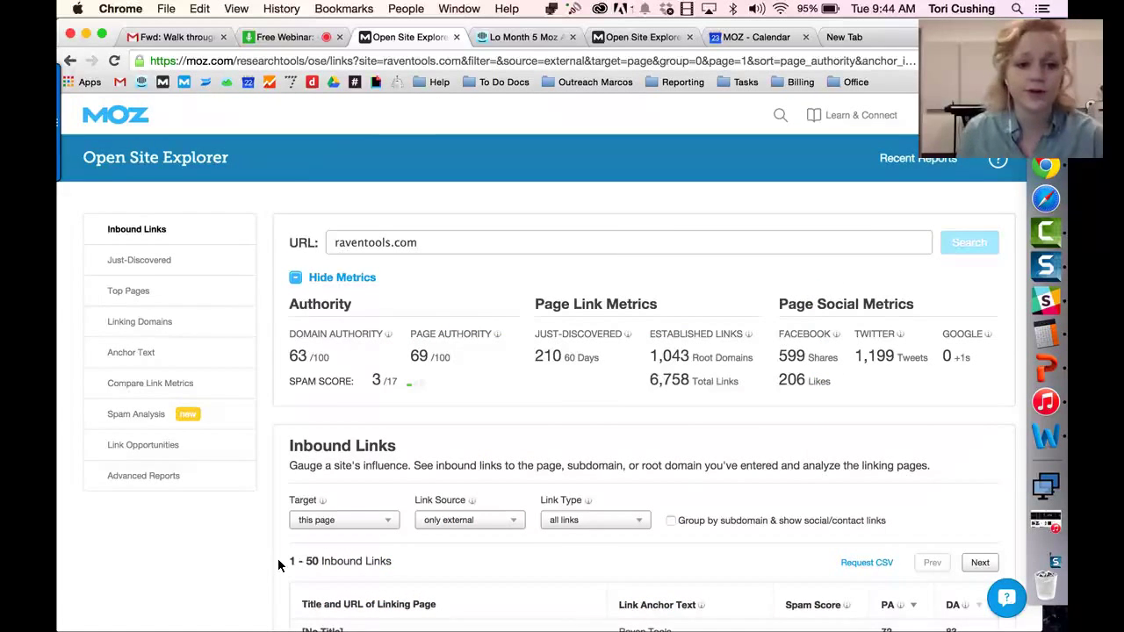
pyautogui.scroll(-1, 280, 566)
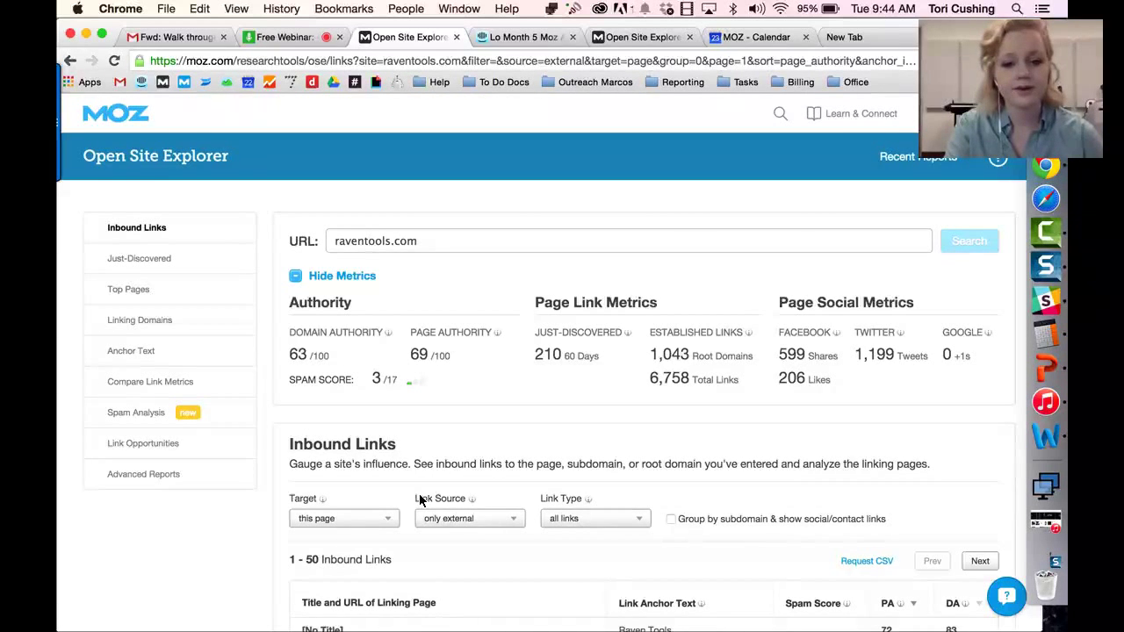
pyautogui.scroll(-3, 419, 500)
pyautogui.scroll(-7, 419, 500)
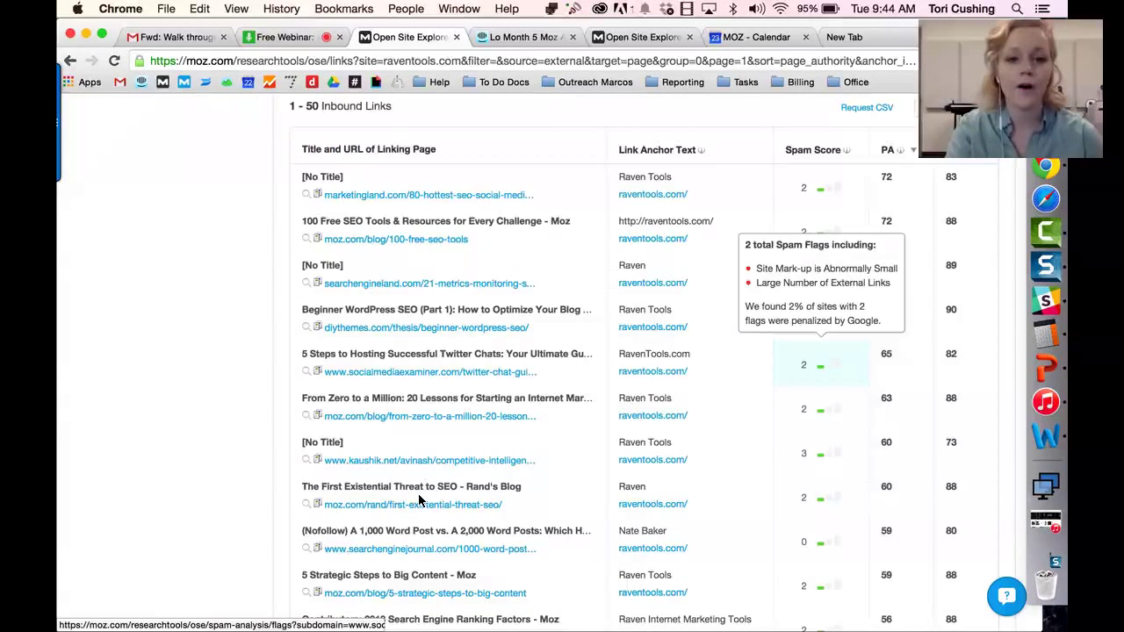
pyautogui.scroll(10, 419, 500)
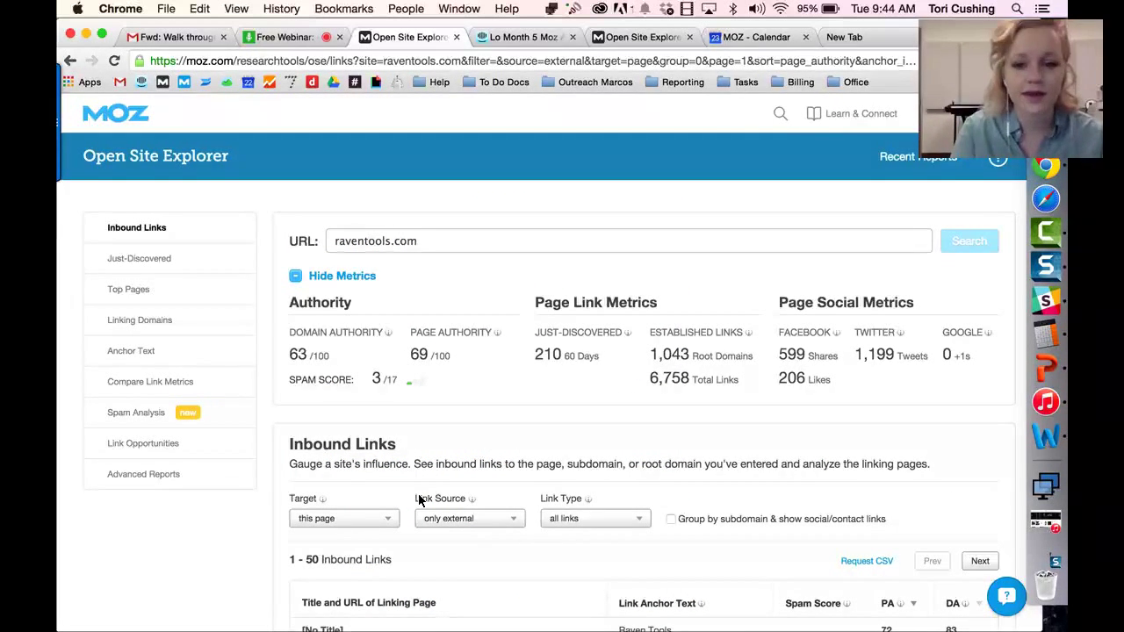
pyautogui.scroll(-13, 419, 500)
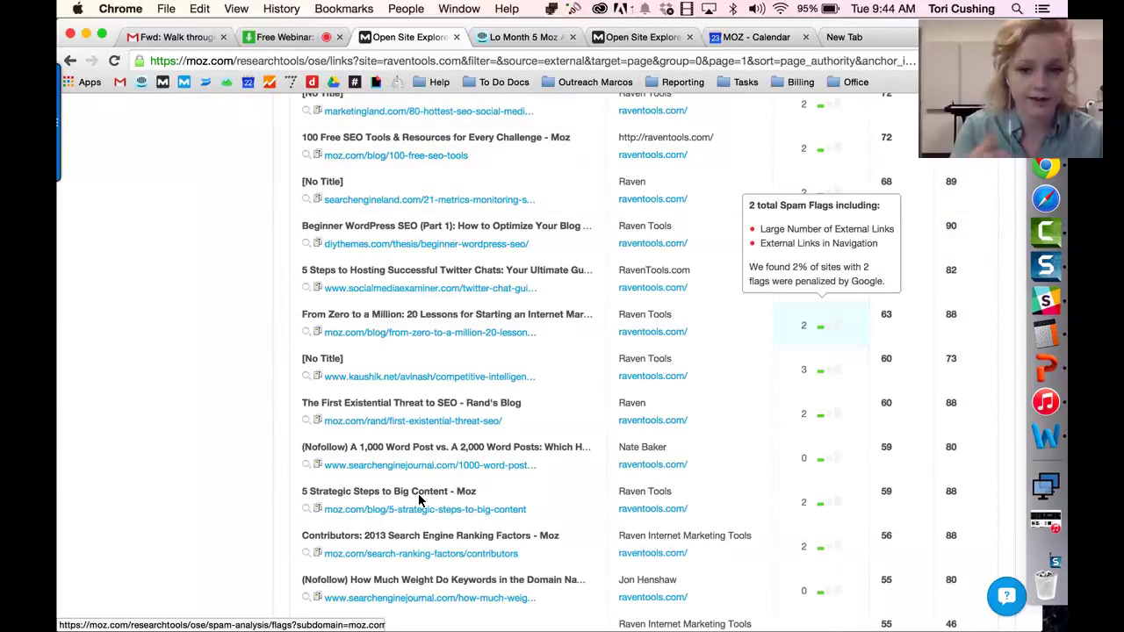
pyautogui.scroll(8, 373, 505)
pyautogui.moveTo(805, 377)
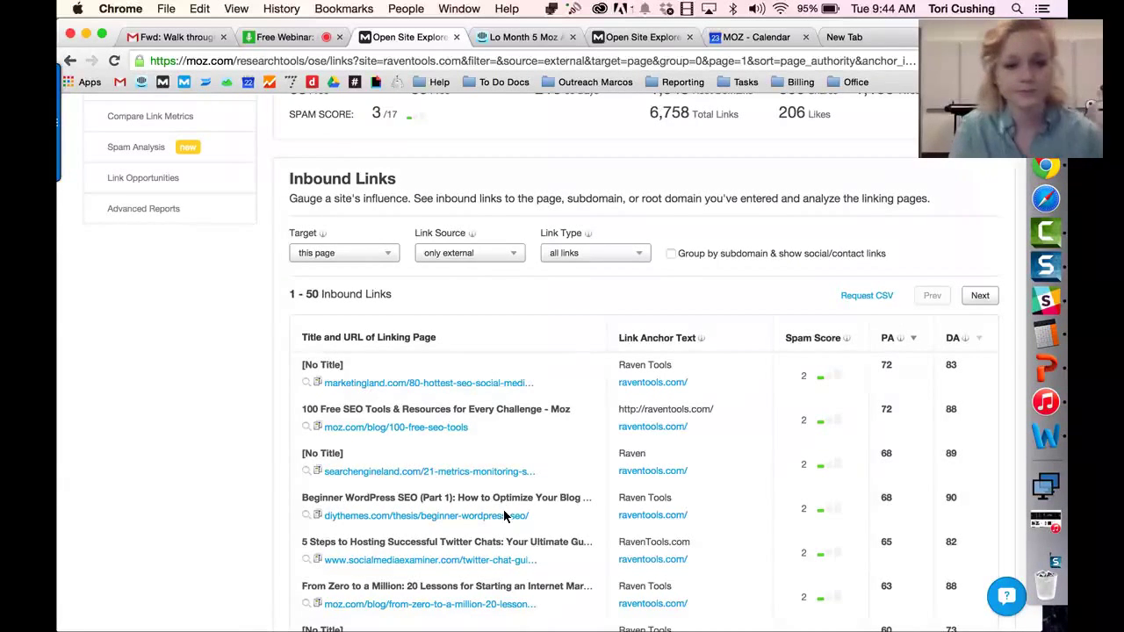
pyautogui.scroll(5, 452, 501)
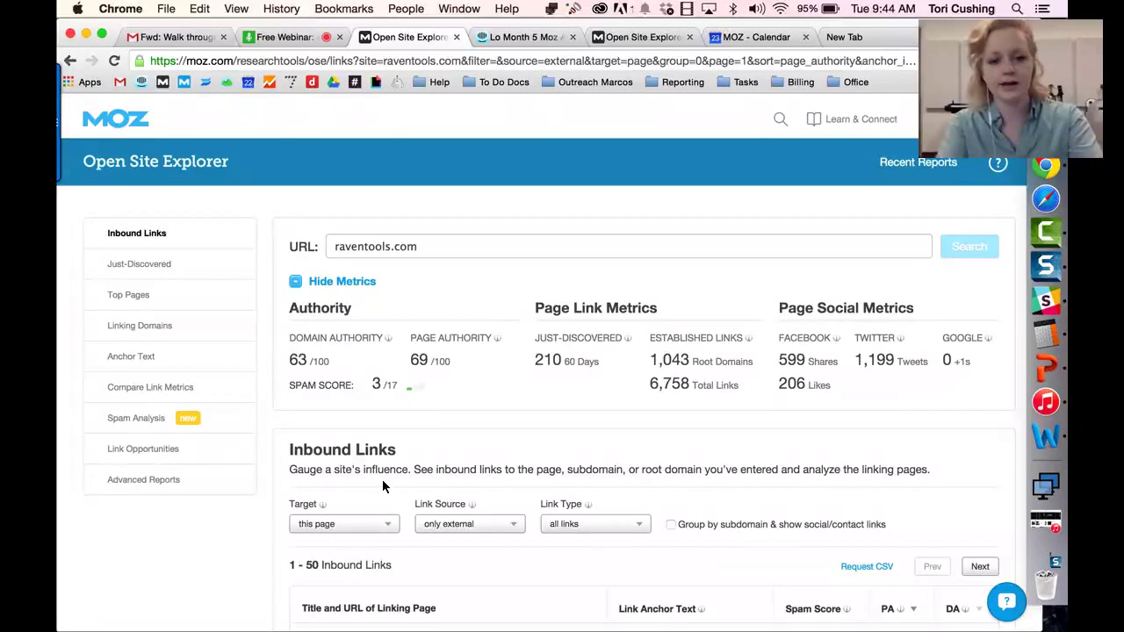
# Step: Analyze moz.com in Open Site Explorer instead of raventools.com
pyautogui.moveTo(393, 242); pyautogui.dragTo(149, 233)
pyautogui.write('moz')
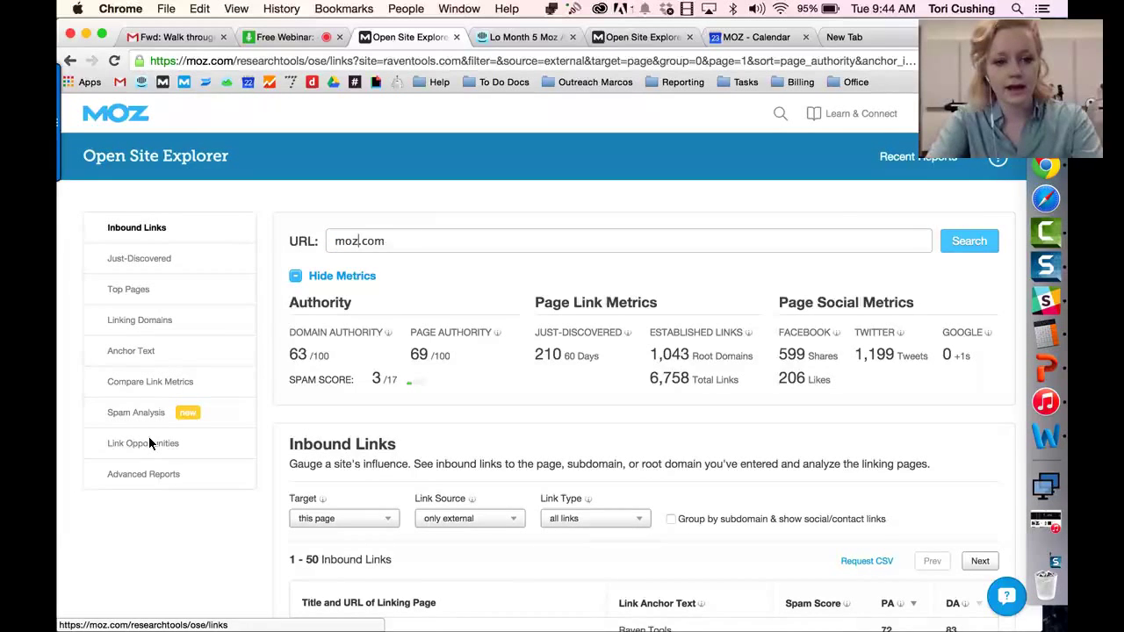
pyautogui.press('Return')
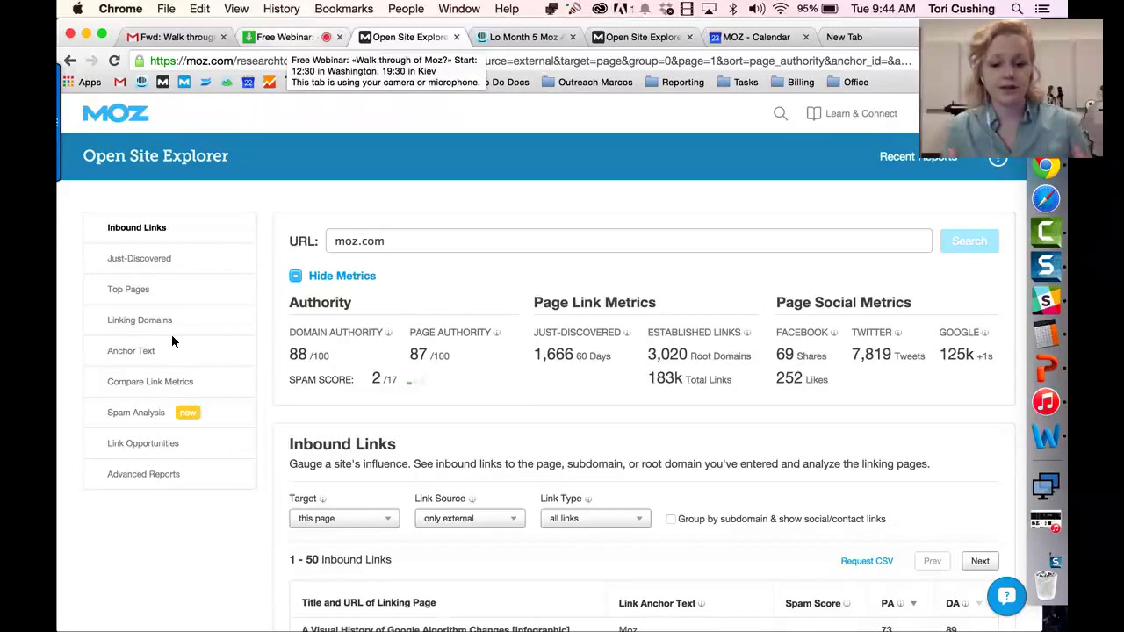
# Step: Examine the moz.com authority metrics and the inbound links table with its anchor text, spam score and authority columns
pyautogui.scroll(-3, 208, 406)
pyautogui.scroll(-1, 208, 406)
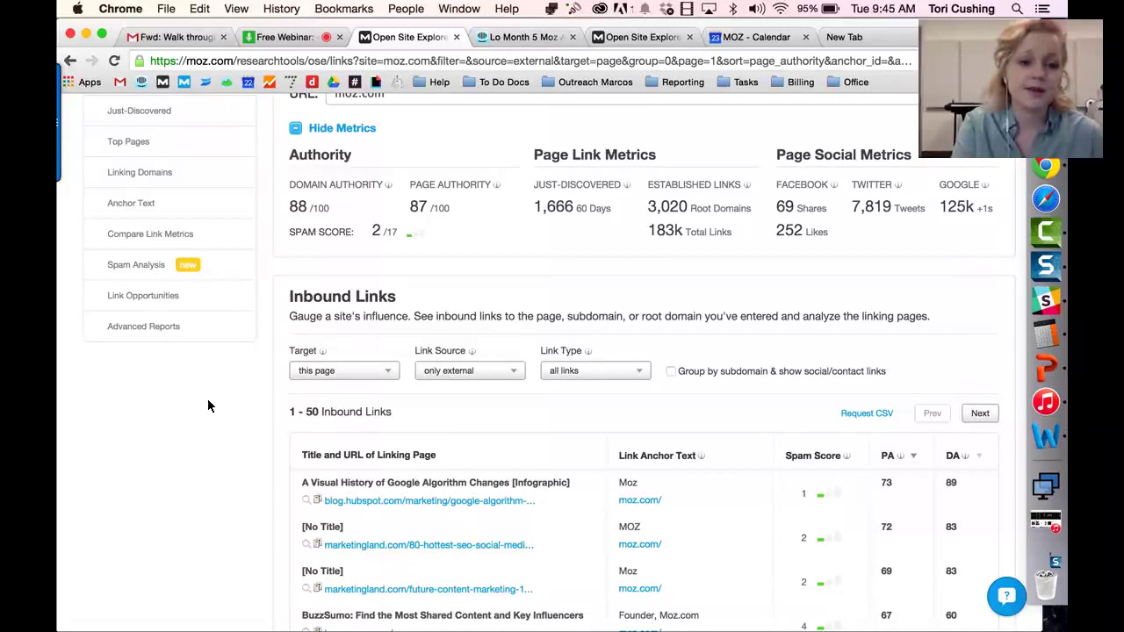
pyautogui.scroll(-2, 208, 404)
pyautogui.scroll(5, 255, 421)
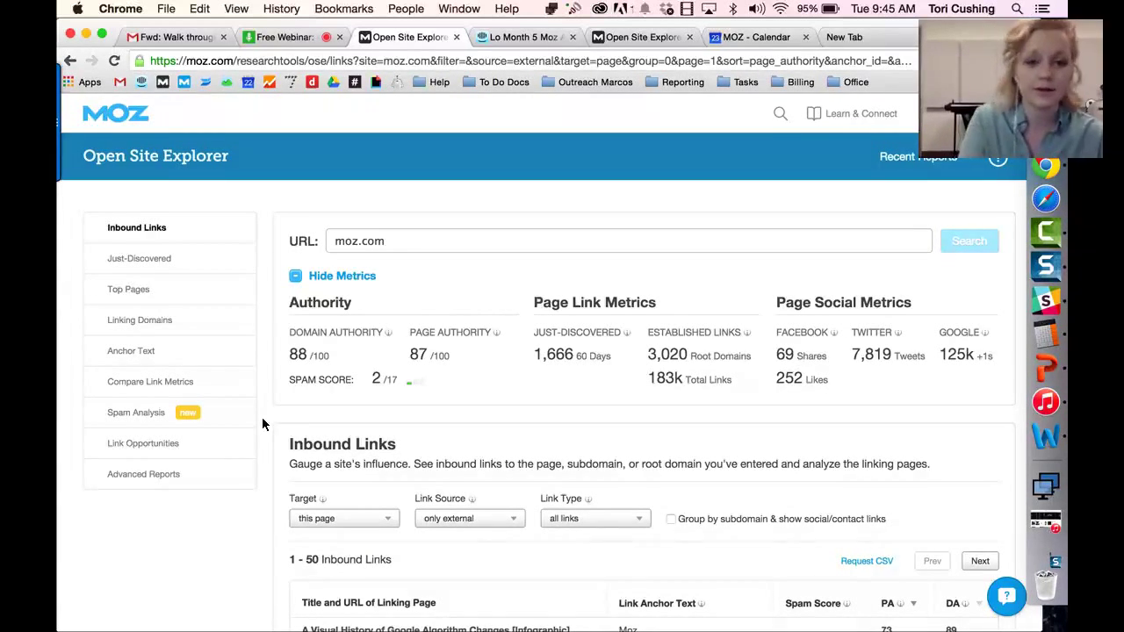
pyautogui.scroll(-1, 262, 418)
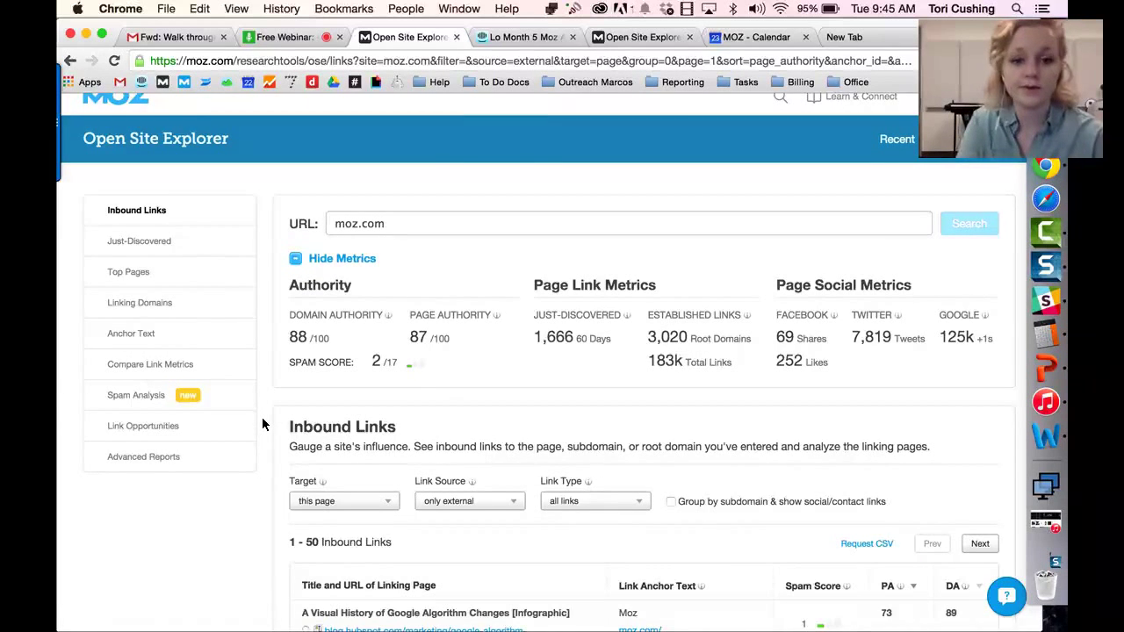
pyautogui.scroll(-5, 262, 420)
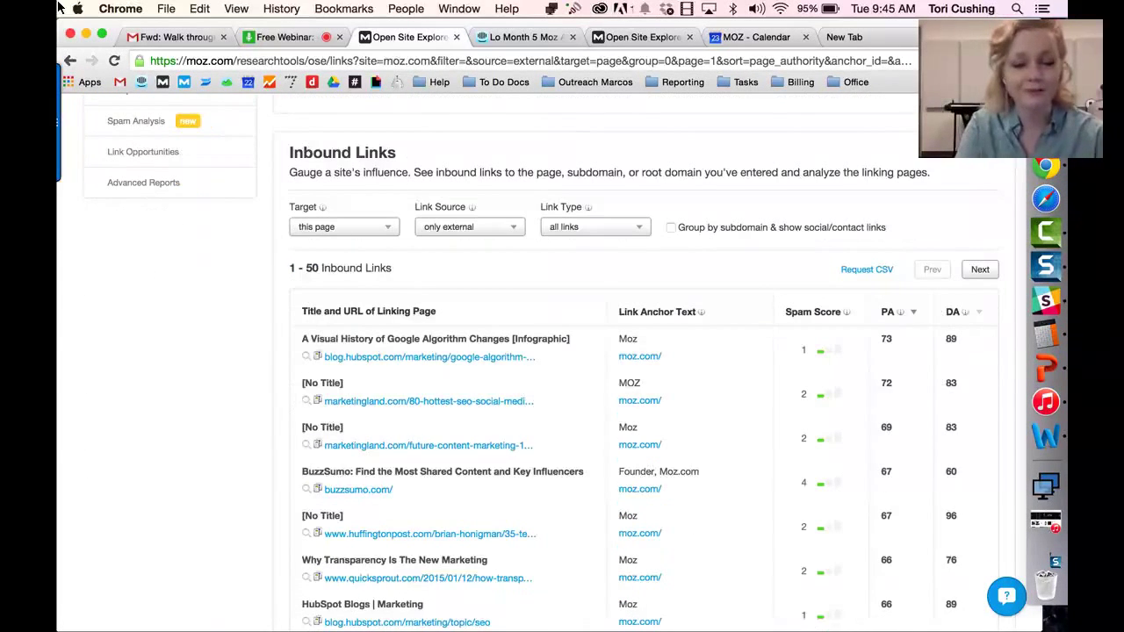
pyautogui.scroll(-2, 304, 400)
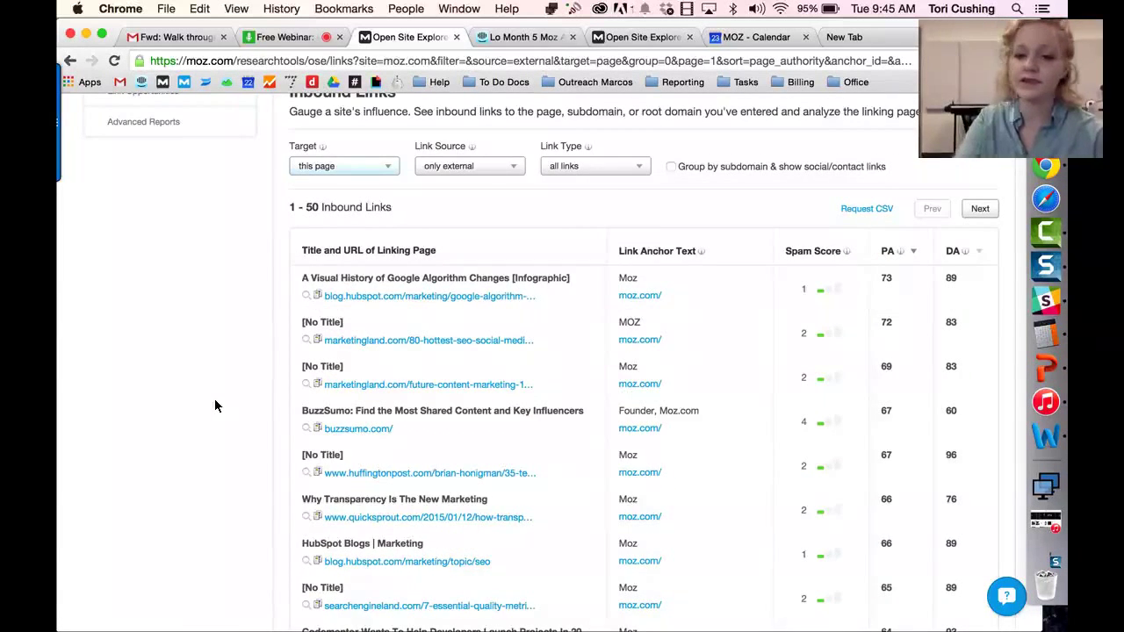
pyautogui.scroll(-3, 228, 414)
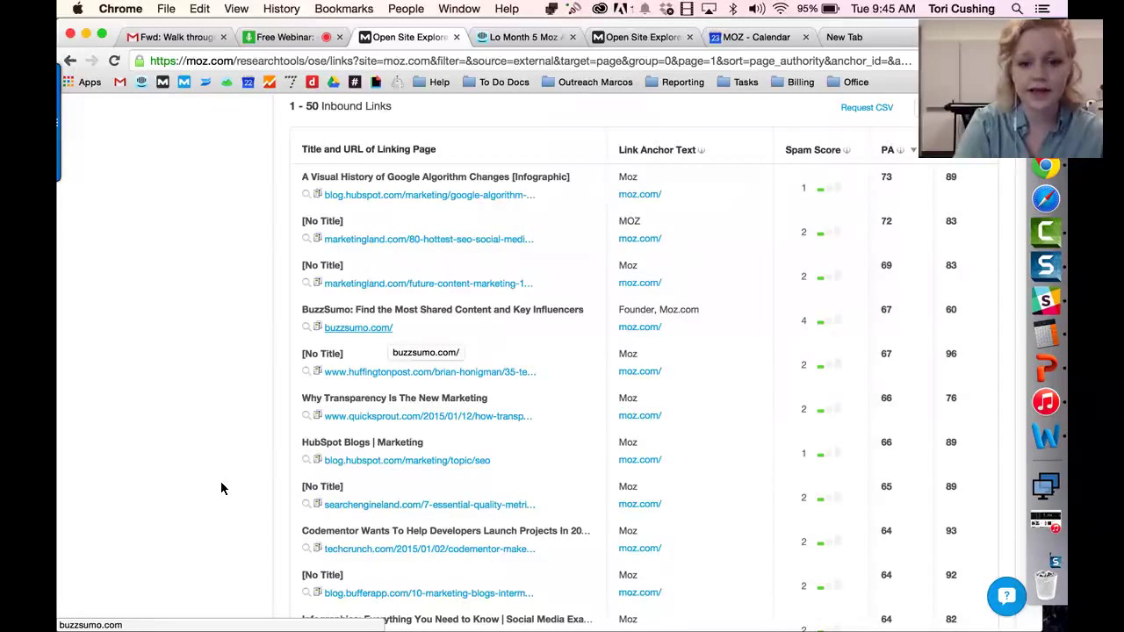
# Step: Open the buzzsumo.com linking page from the moz.com inbound links in a new tab and switch to it
pyautogui.rightClick(387, 329)
pyautogui.click(456, 334)
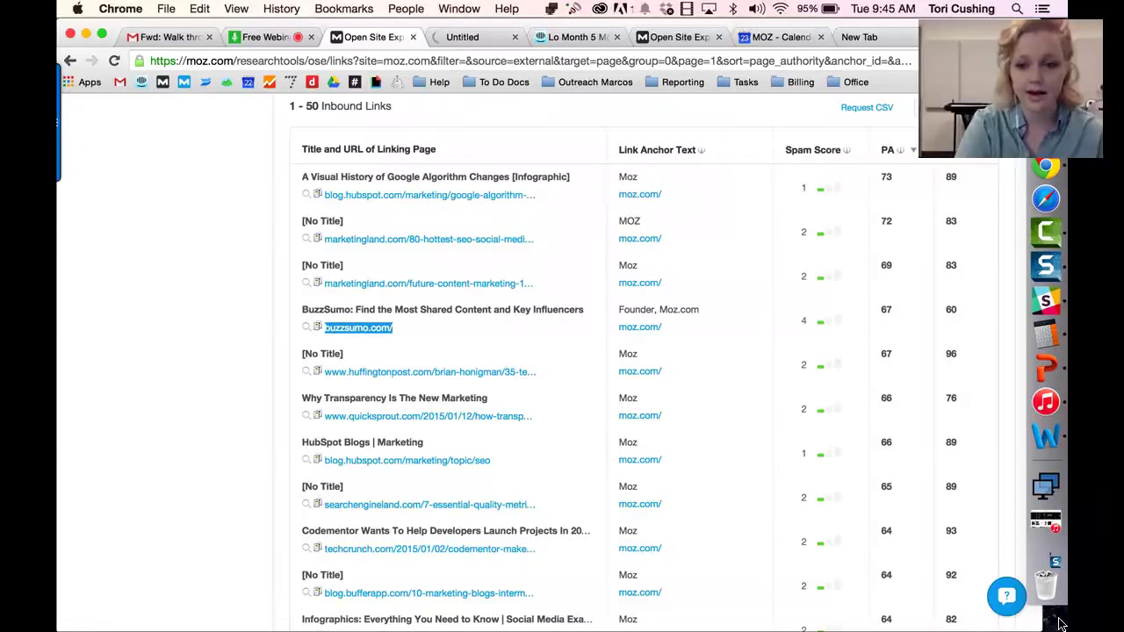
pyautogui.click(391, 480)
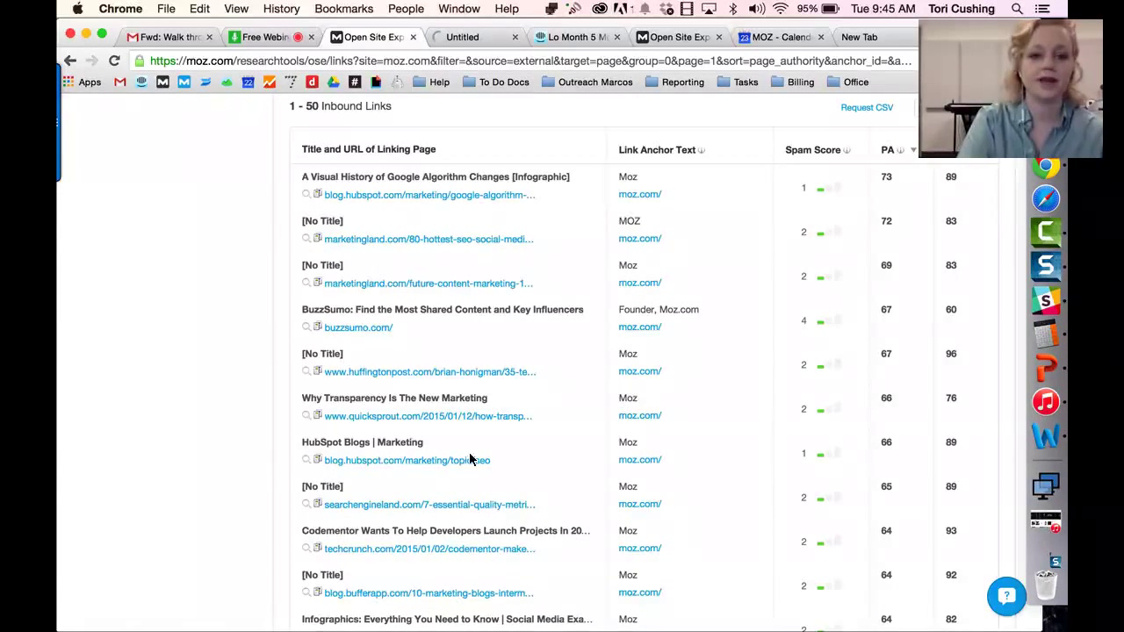
pyautogui.hotkey('ctrl', 'Tab')
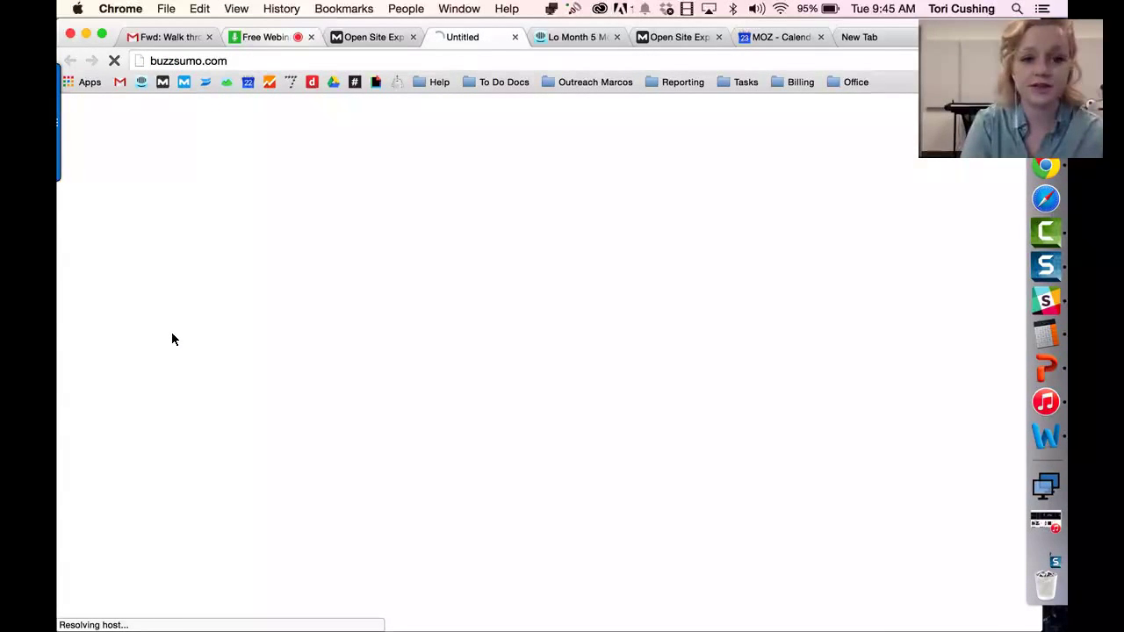
# Step: Check the webinar chat for new audience questions and return to the moz.com inbound links report
pyautogui.hotkey('ctrl', 'shift', 'Tab')
pyautogui.hotkey('ctrl', 'shift', 'Tab')
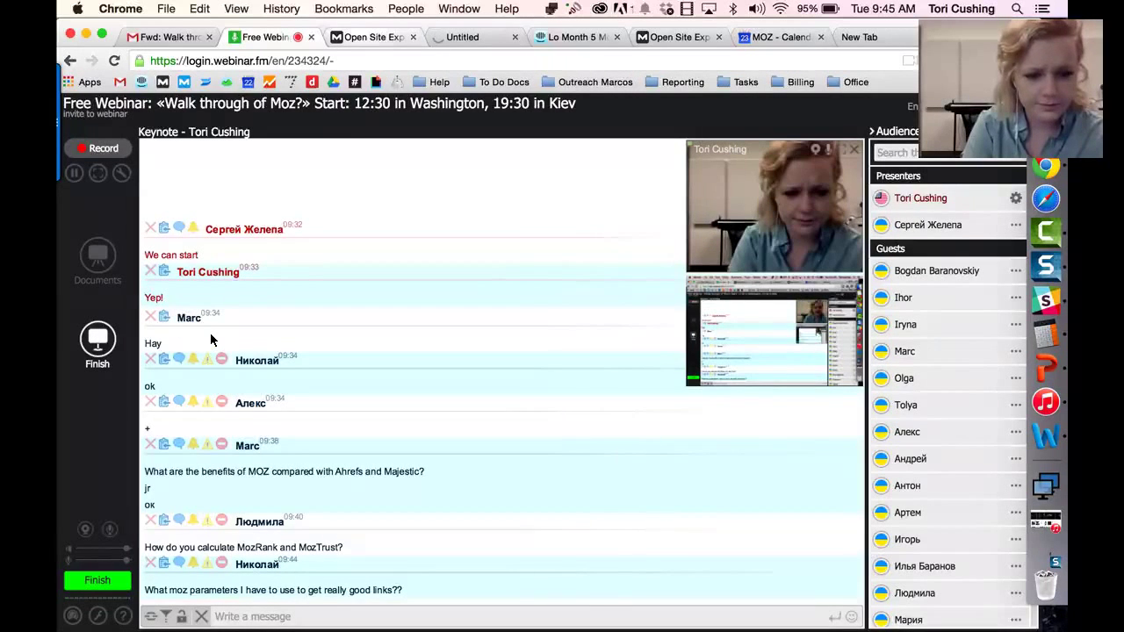
pyautogui.hotkey('ctrl', 'Tab')
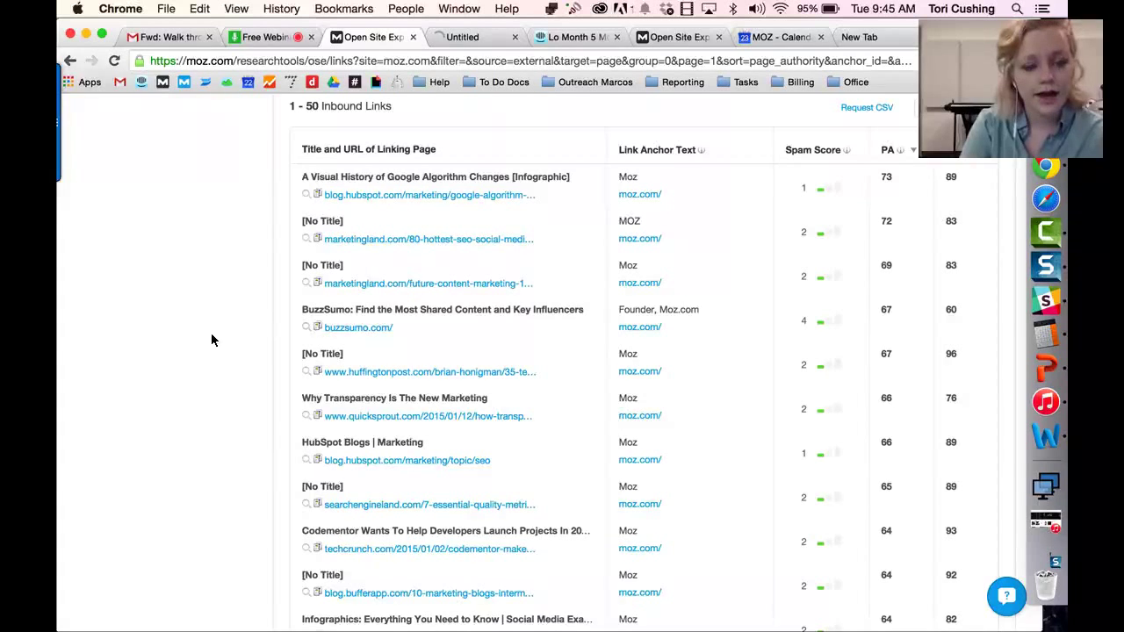
# Step: Open the Just-Discovered report for moz.com and examine the recent links with their anchor text, domain authority and discovery dates
pyautogui.scroll(1, 171, 540)
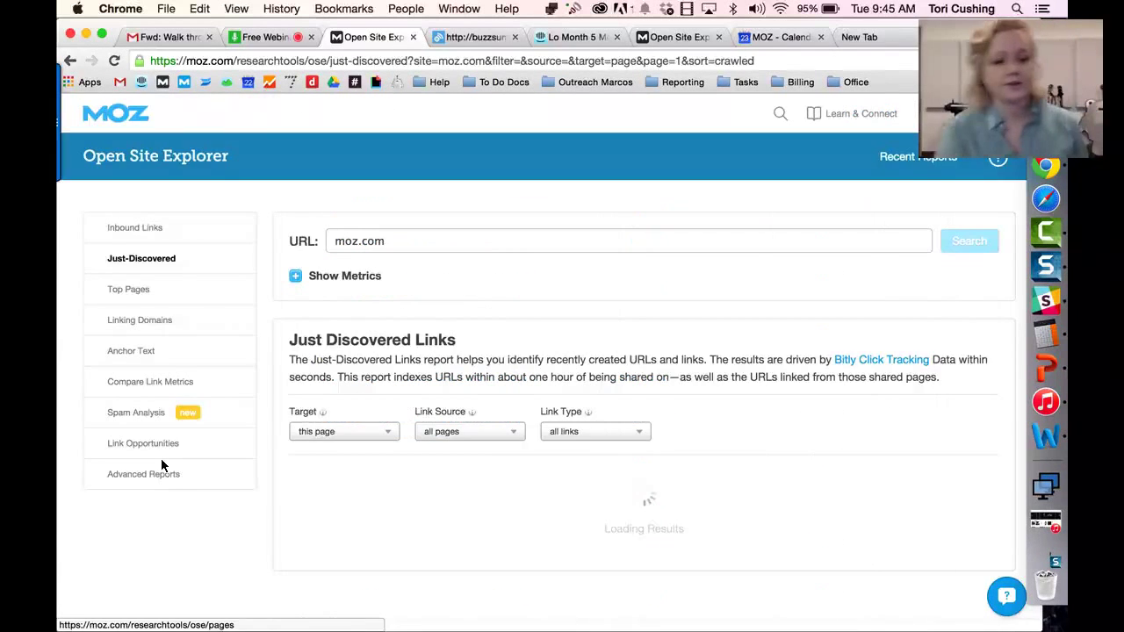
pyautogui.scroll(-1, 161, 461)
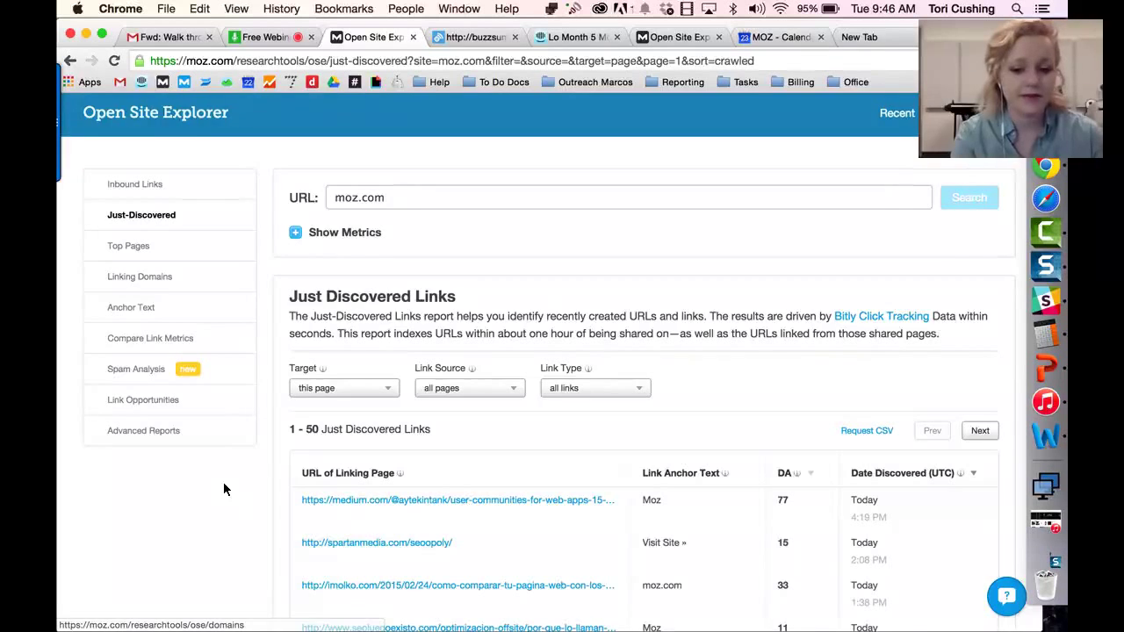
pyautogui.scroll(-5, 238, 502)
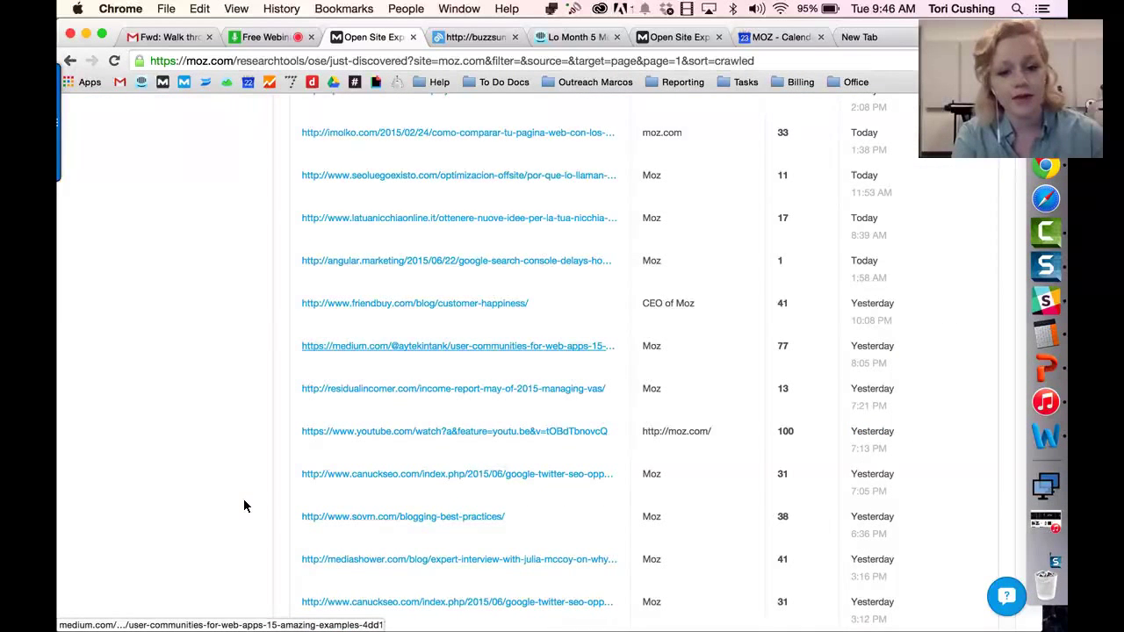
pyautogui.scroll(-2, 325, 557)
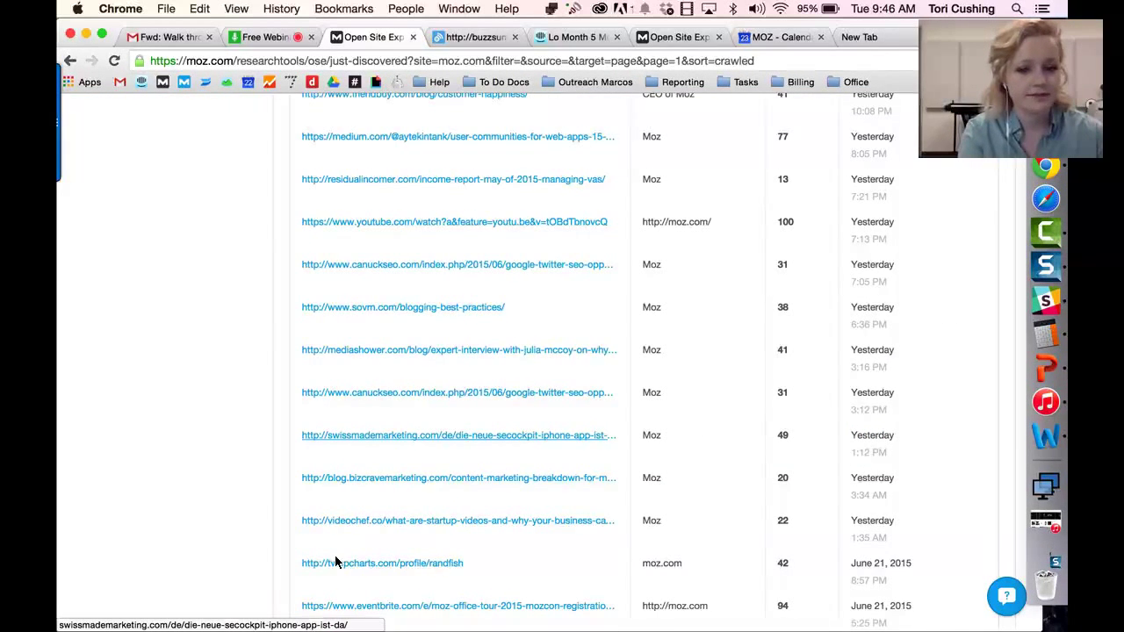
pyautogui.scroll(7, 334, 563)
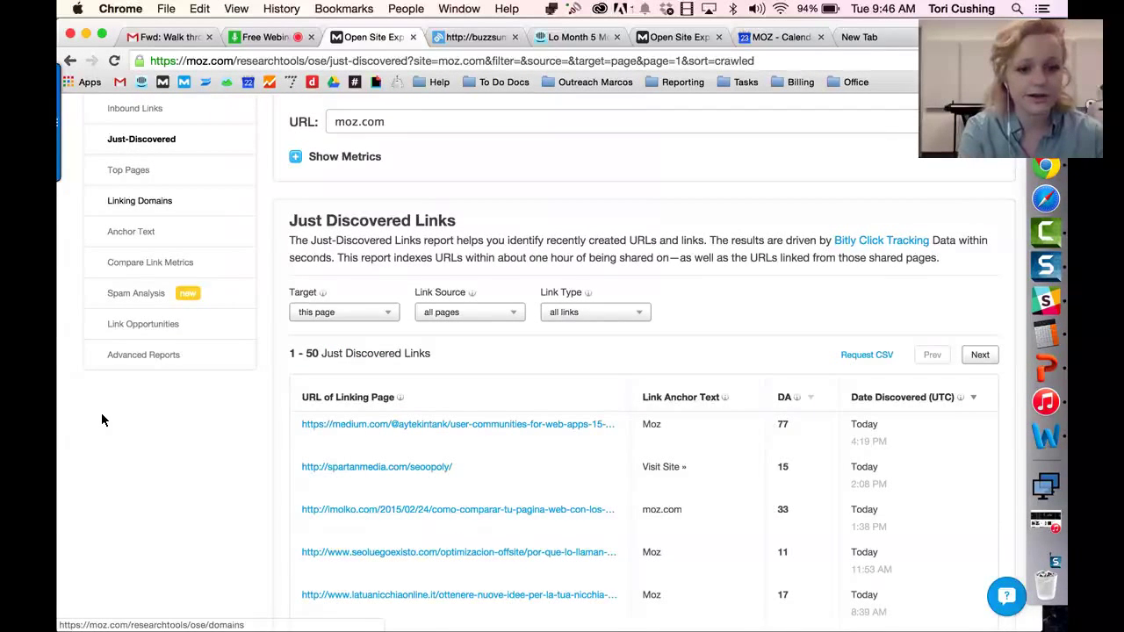
# Step: Open the Top Pages report for moz.com and examine the page authority, linking root domains and inbound links columns
pyautogui.click(128, 169)
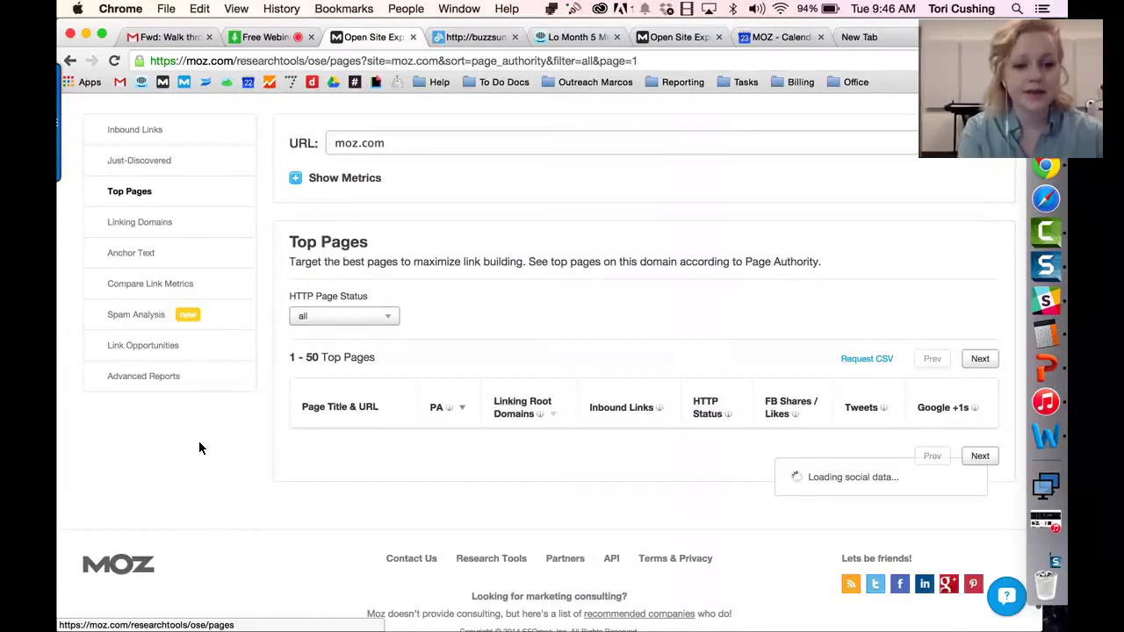
pyautogui.scroll(-3, 211, 448)
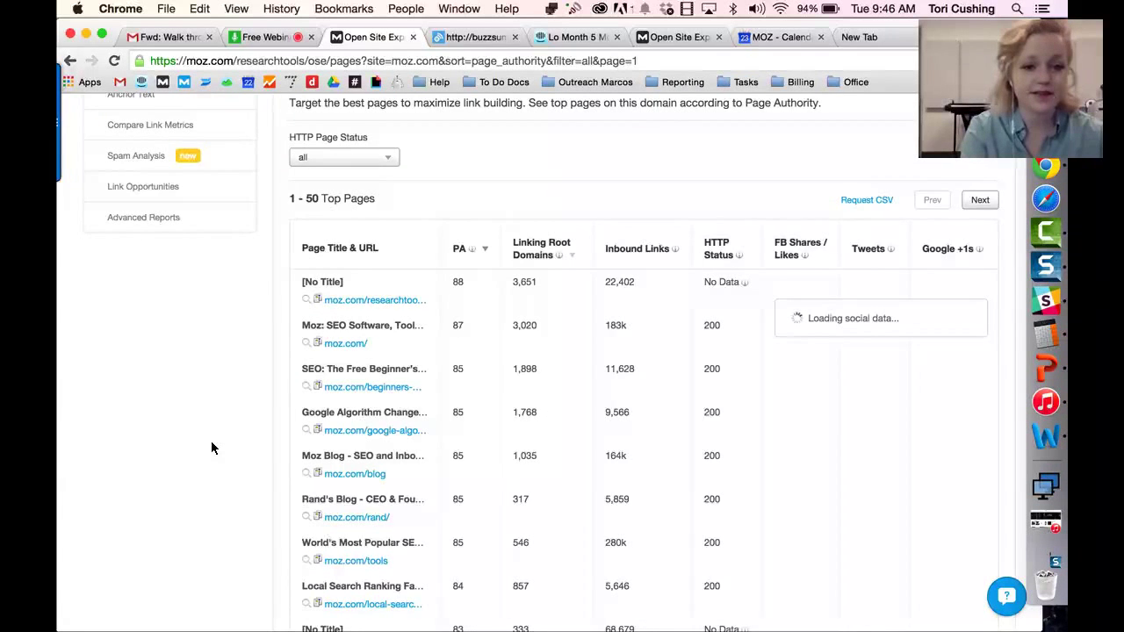
pyautogui.scroll(-5, 211, 446)
pyautogui.scroll(10, 209, 444)
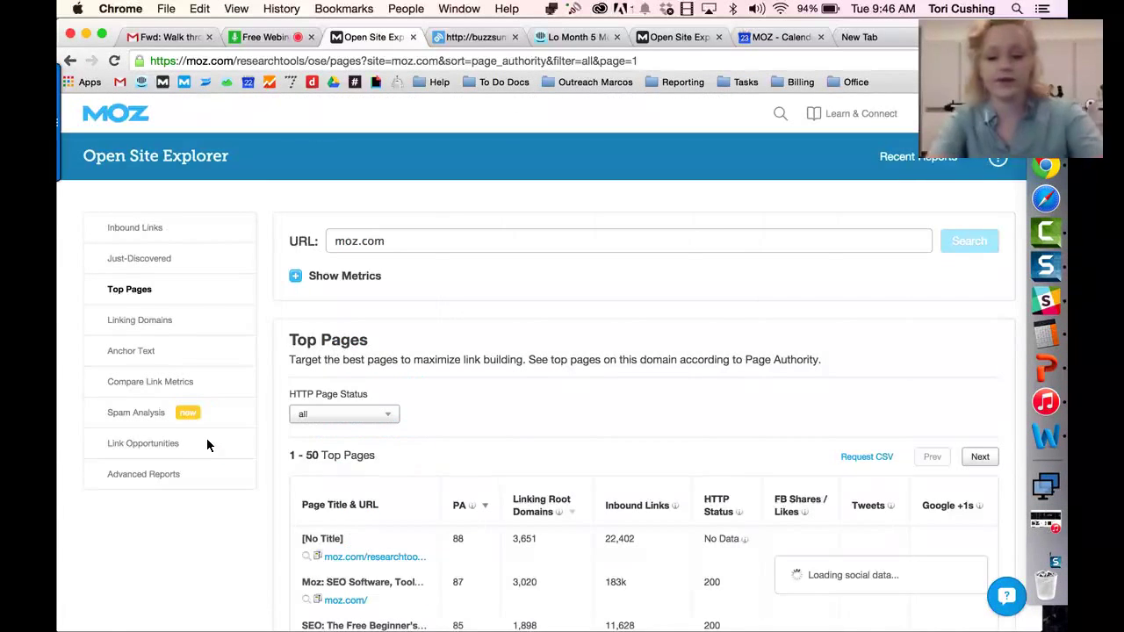
# Step: Run the Top Pages report for raventools.com and examine the page authority, linking root domains and inbound links of its pages
pyautogui.write('raventoo')
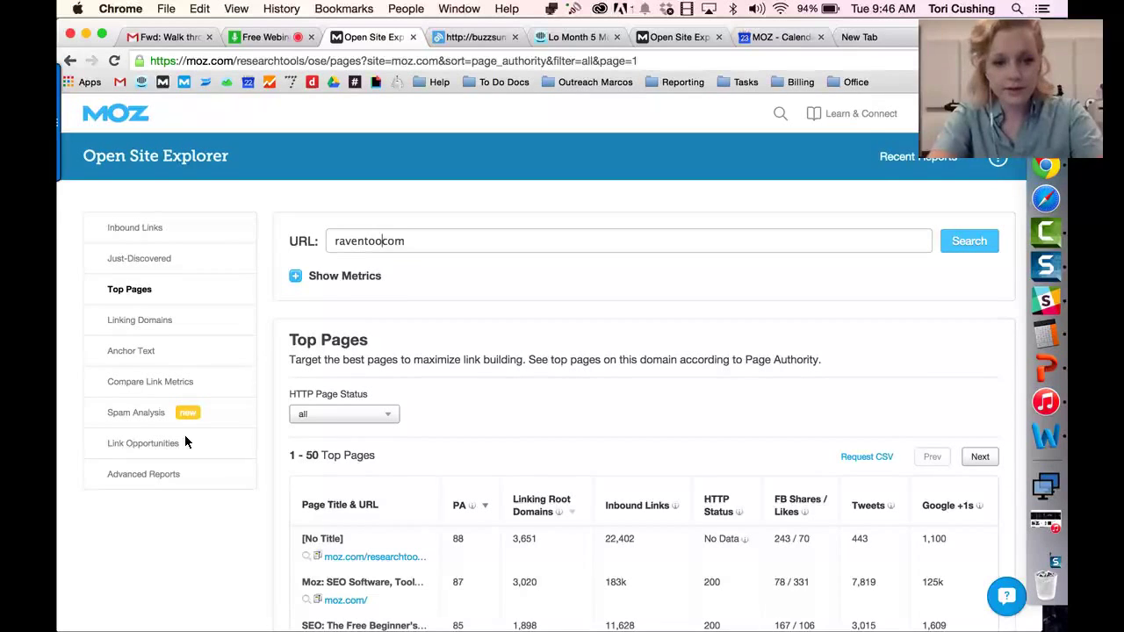
pyautogui.write('ls')
pyautogui.press('Return')
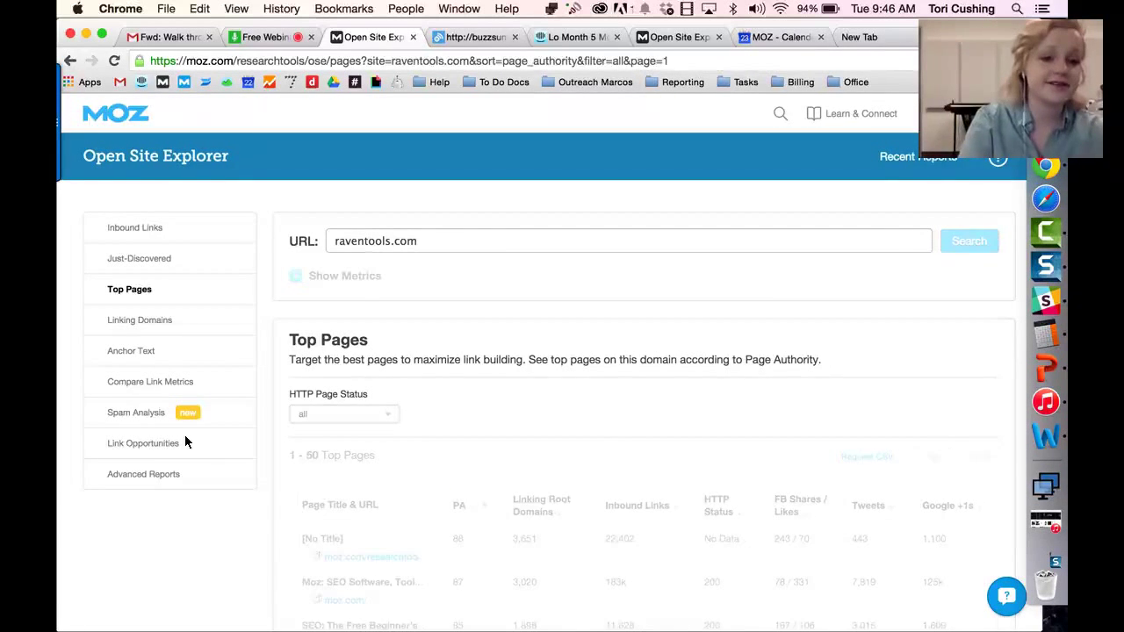
pyautogui.scroll(-1, 290, 492)
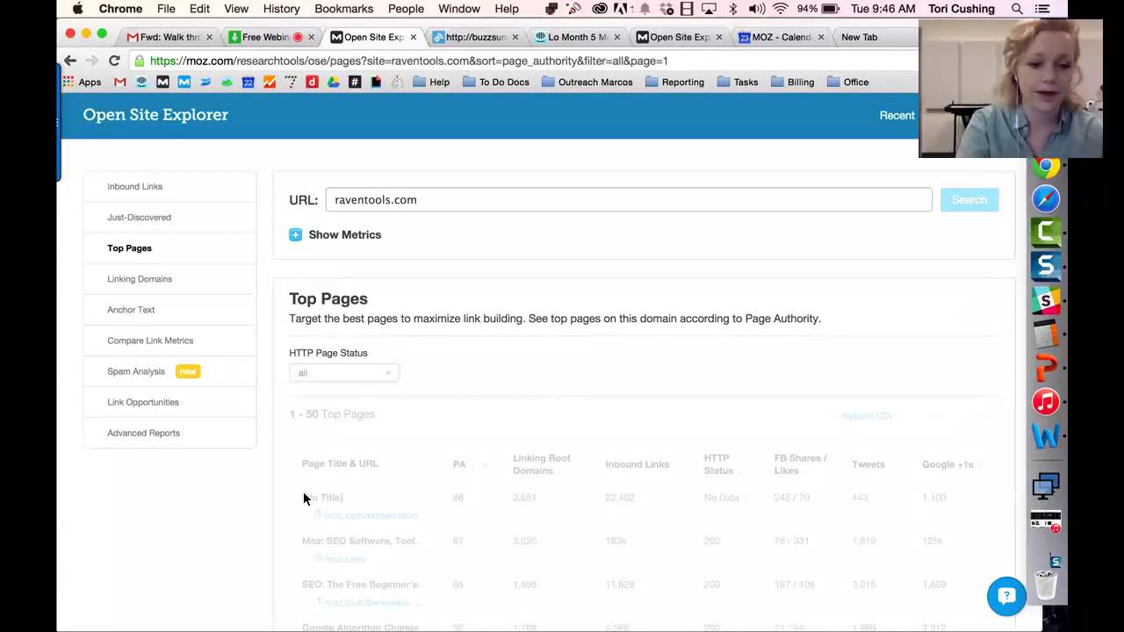
pyautogui.scroll(-1, 304, 498)
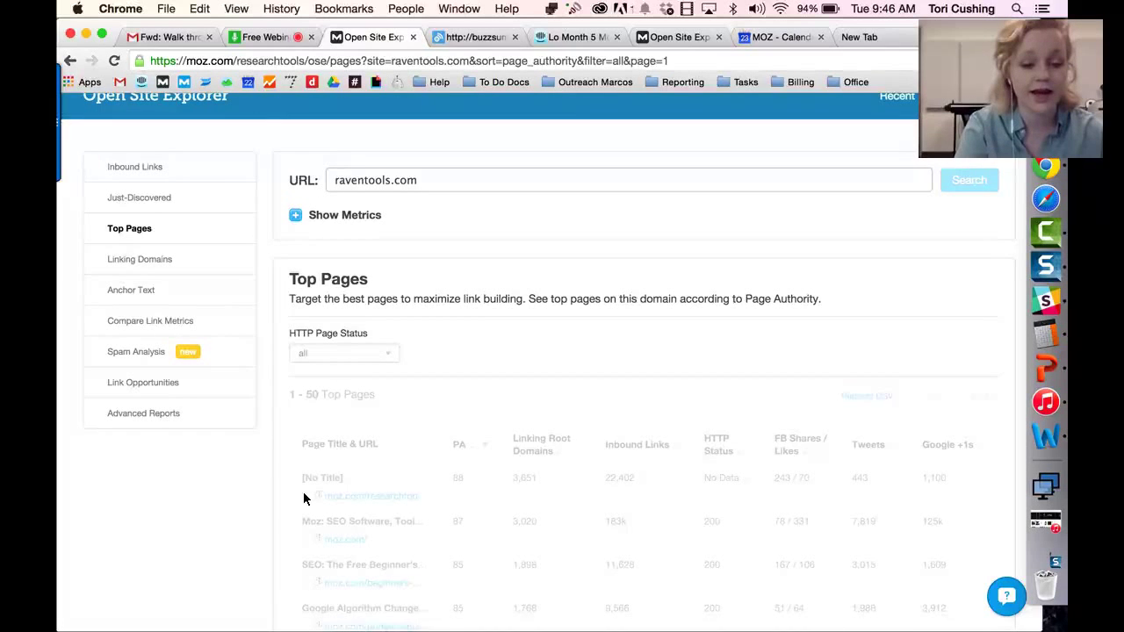
pyautogui.scroll(-5, 263, 497)
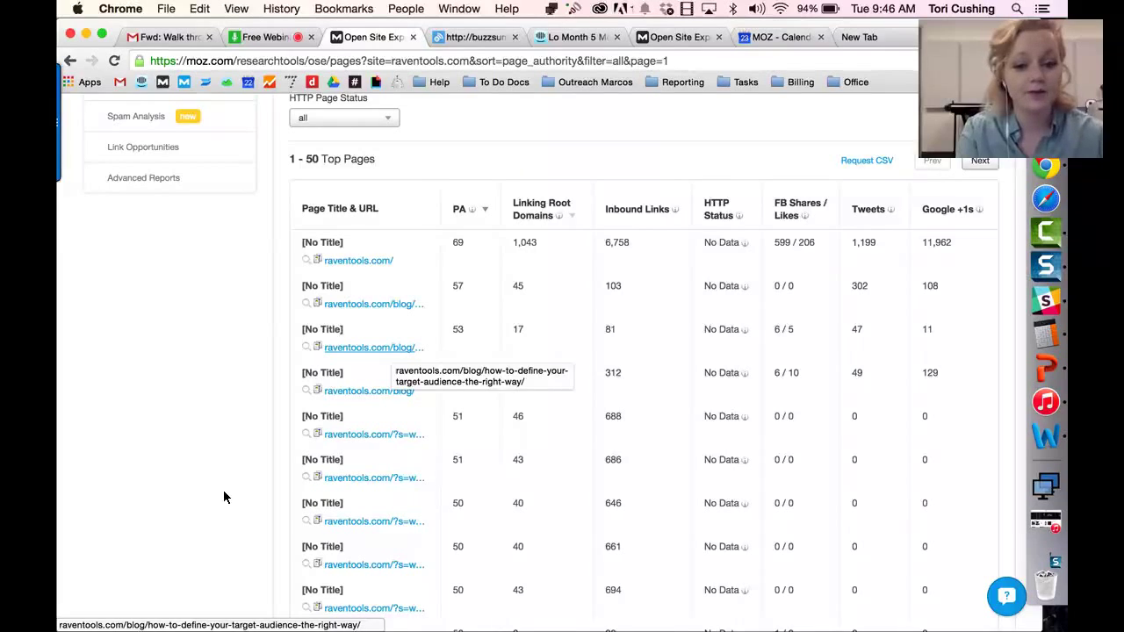
# Step: Open the Linking Domains report for raventools.com and examine the linking root domains with their domain authority
pyautogui.scroll(5, 223, 490)
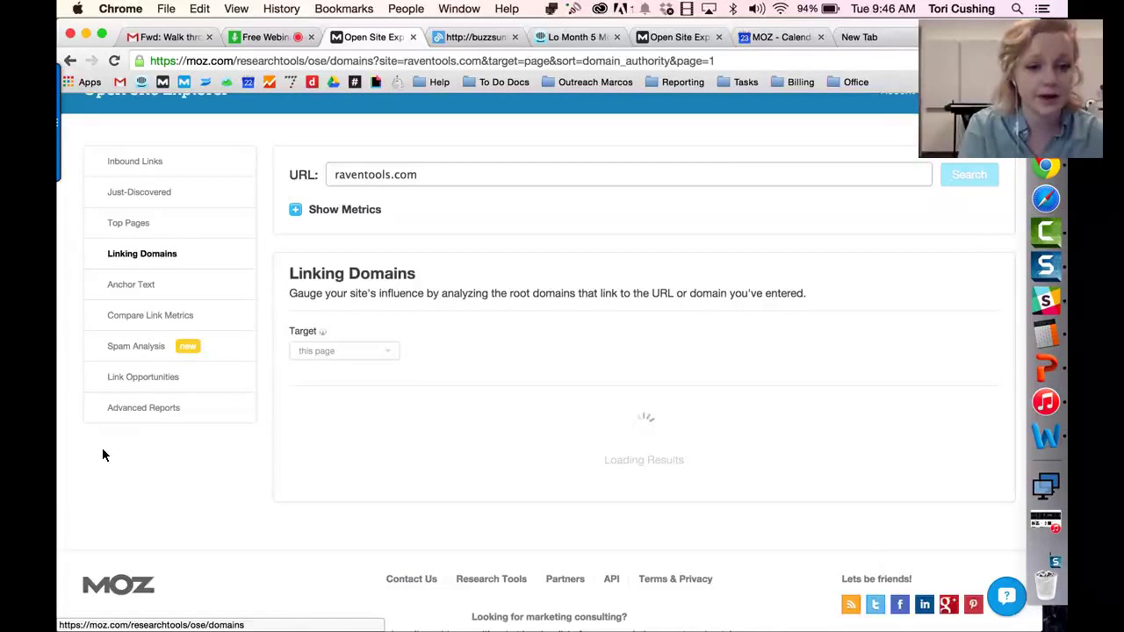
pyautogui.scroll(-1, 194, 421)
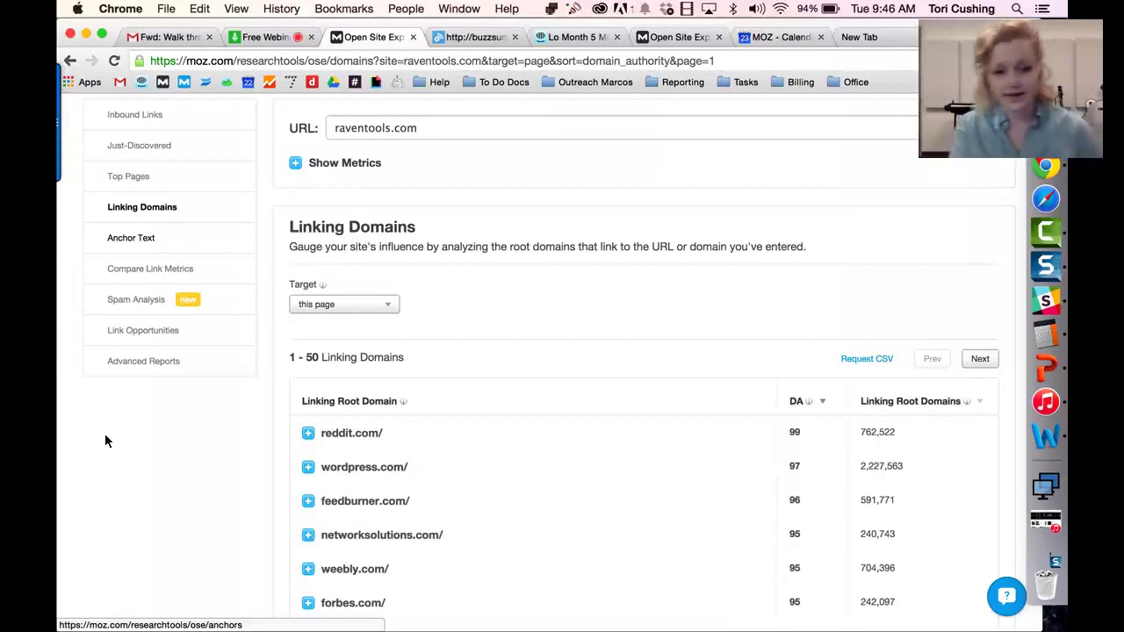
# Step: Open the Spam Analysis report for raventools.com, examine the linking subdomains' spam scores and open the first subdomain's spam flag details
pyautogui.click(131, 237)
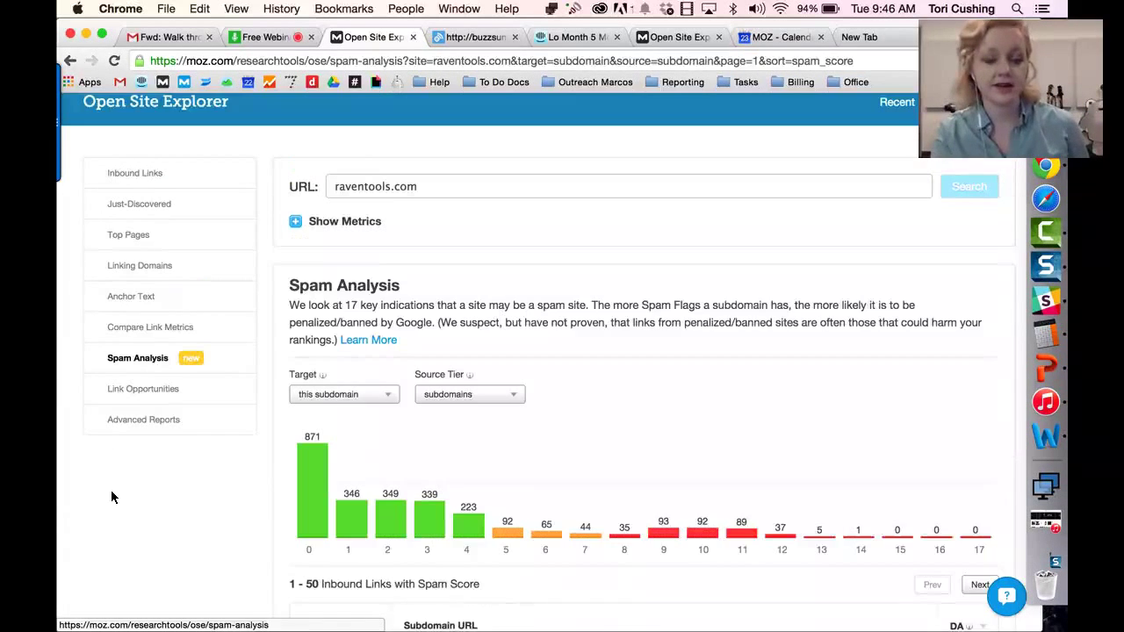
pyautogui.scroll(-10, 148, 485)
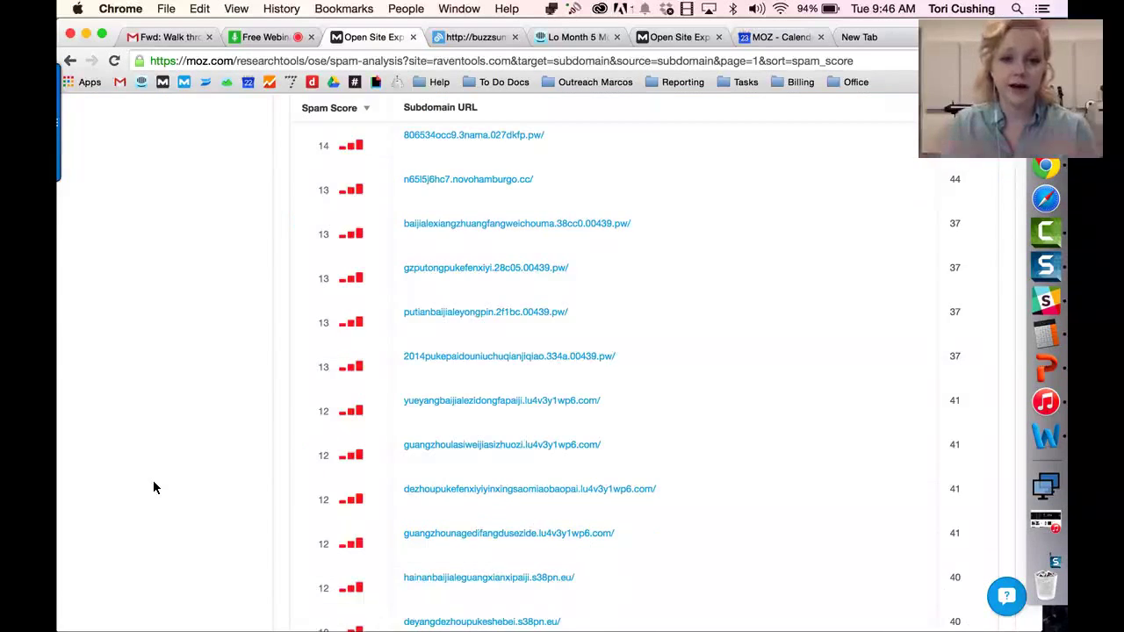
pyautogui.scroll(2, 154, 481)
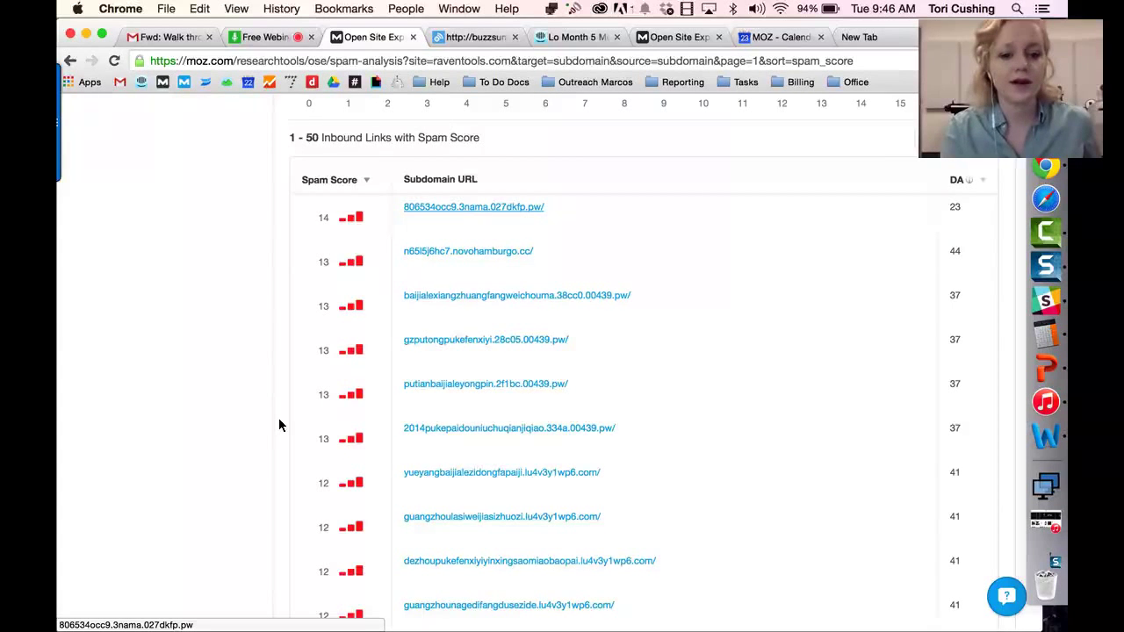
pyautogui.scroll(3, 278, 422)
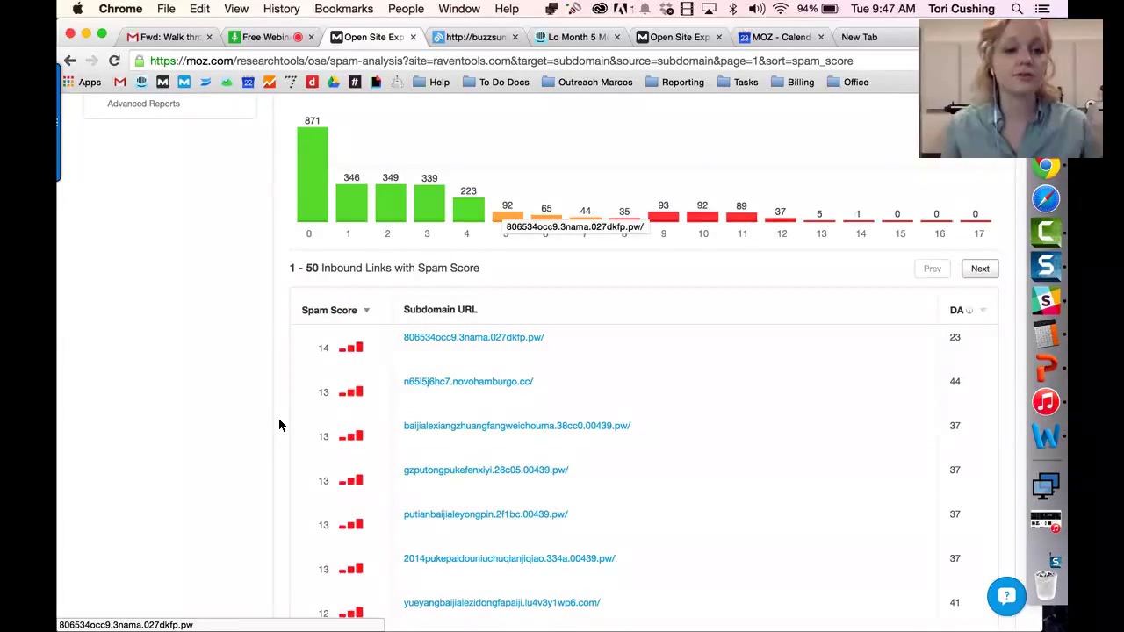
pyautogui.scroll(1, 211, 492)
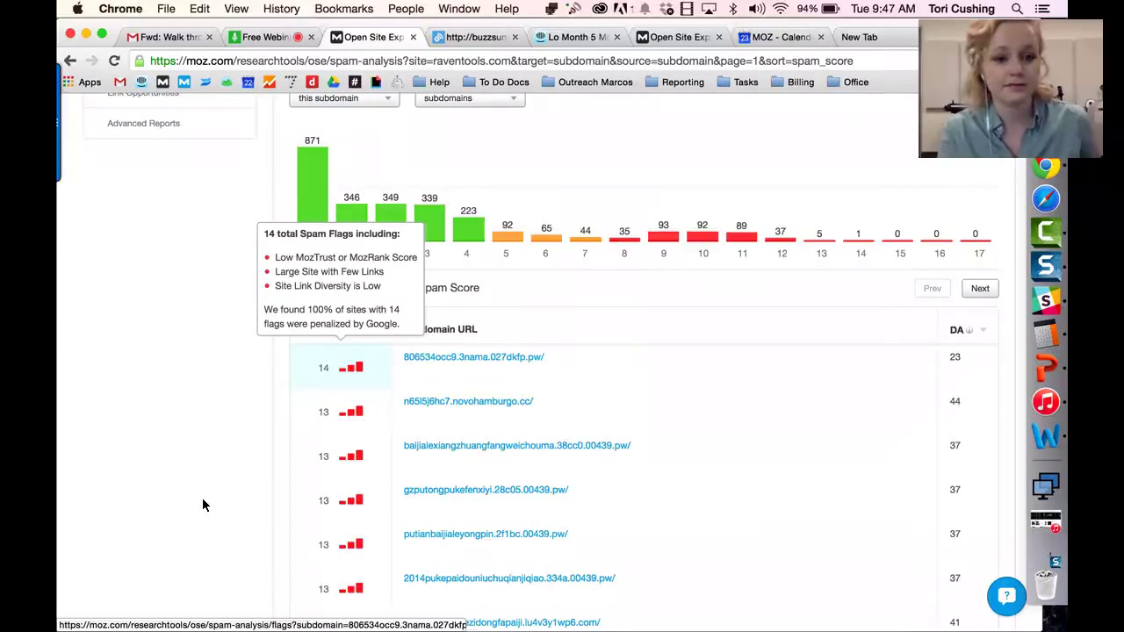
pyautogui.click(343, 367)
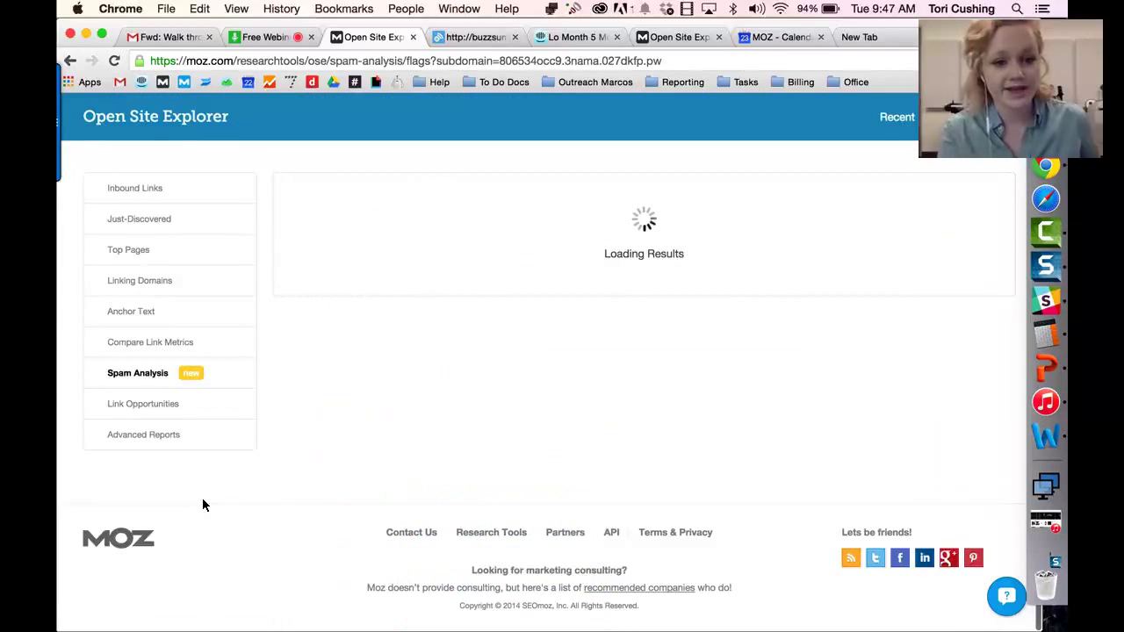
pyautogui.scroll(-1, 208, 493)
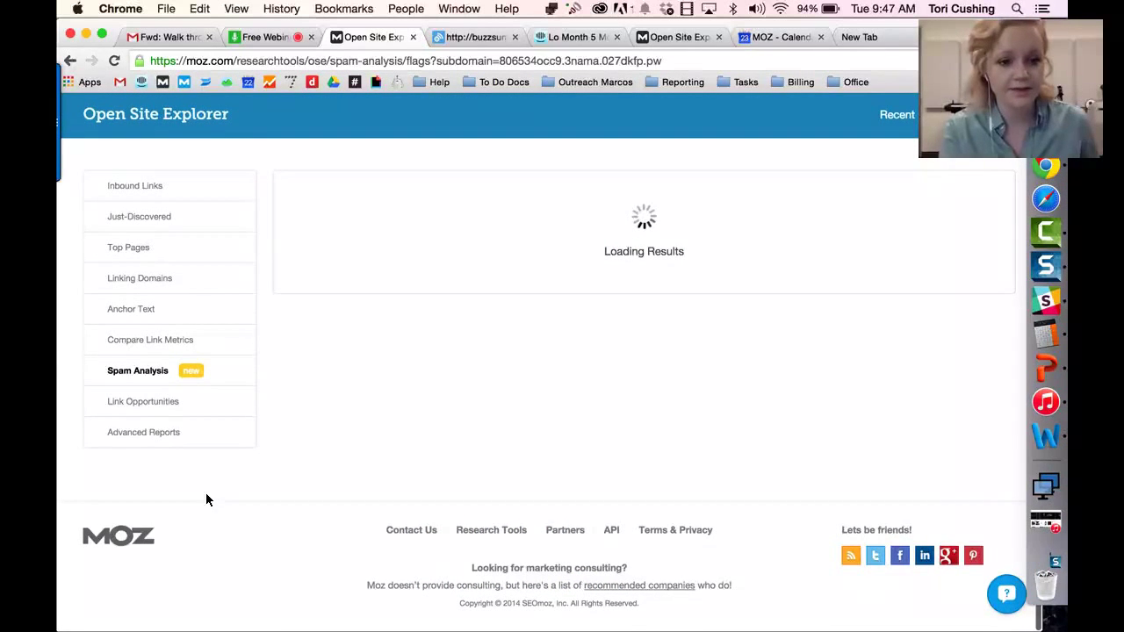
# Step: Examine raventools.com's Unlinked Mentions under Link Opportunities and check the webinar chat for new audience questions
pyautogui.click(143, 402)
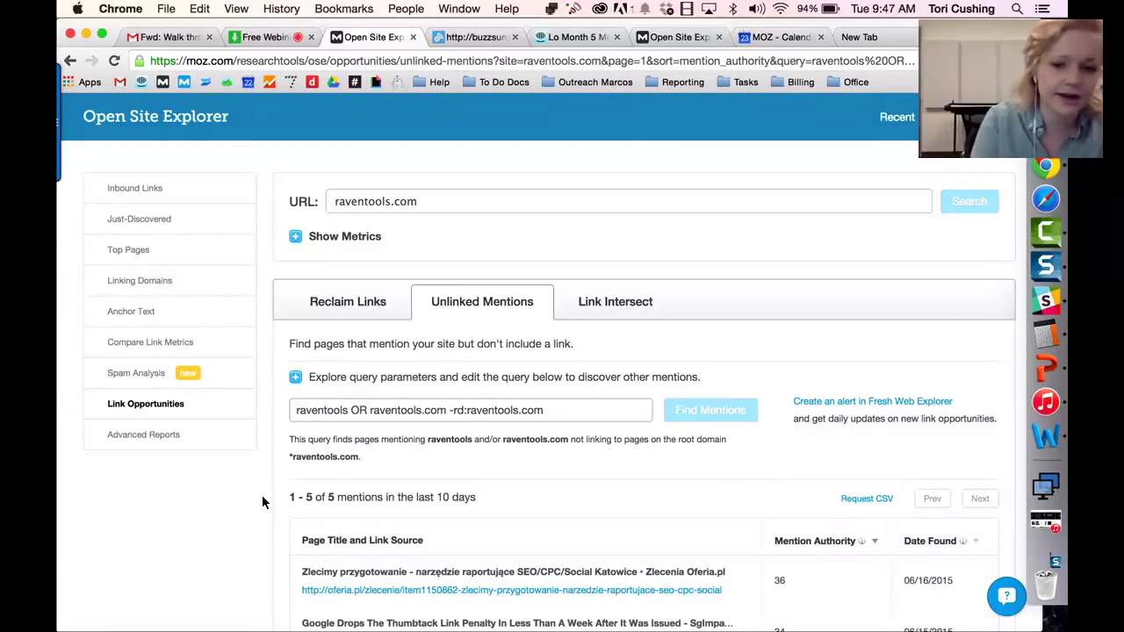
pyautogui.scroll(-5, 261, 497)
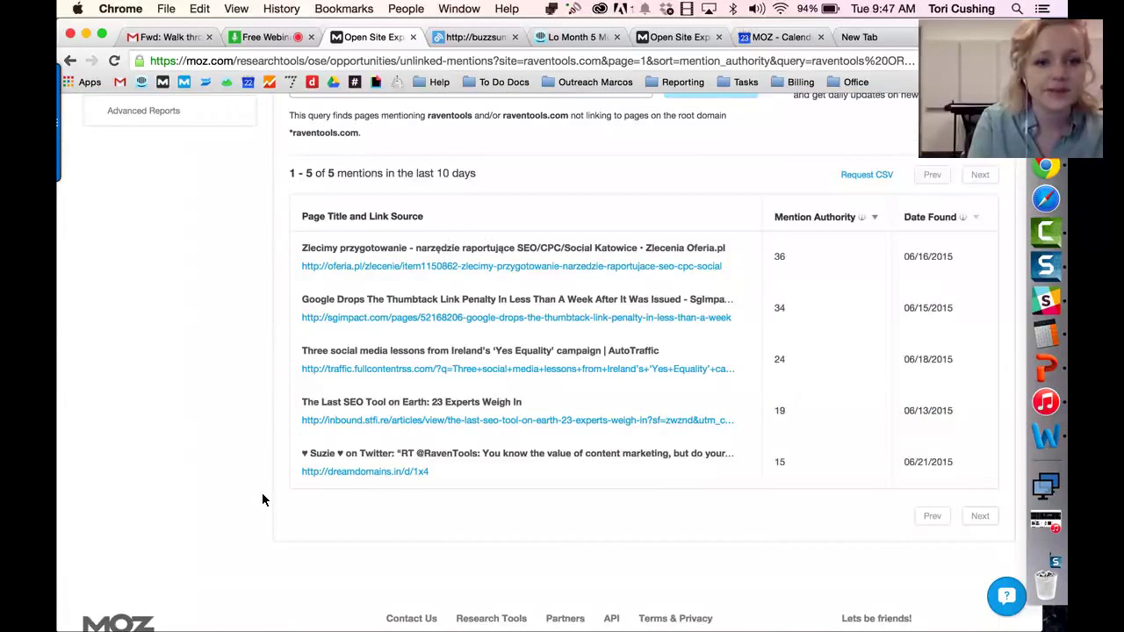
pyautogui.scroll(5, 198, 390)
pyautogui.click(264, 37)
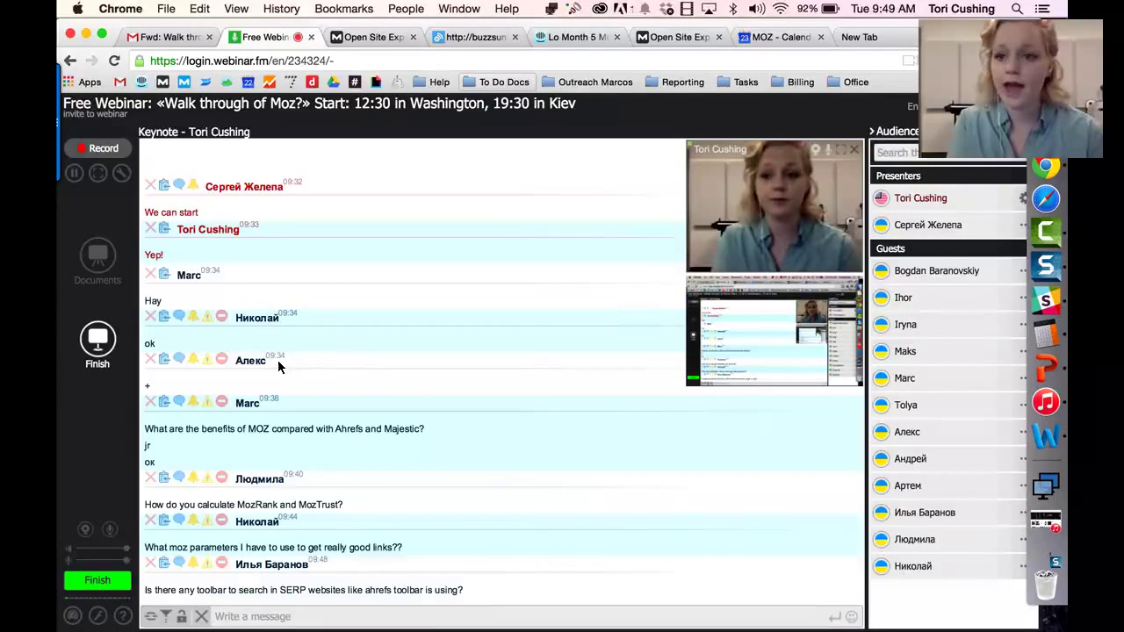
# Step: Search Google for "dog outfits" in the empty new tab to demonstrate the Moz toolbar
pyautogui.press('super+9')
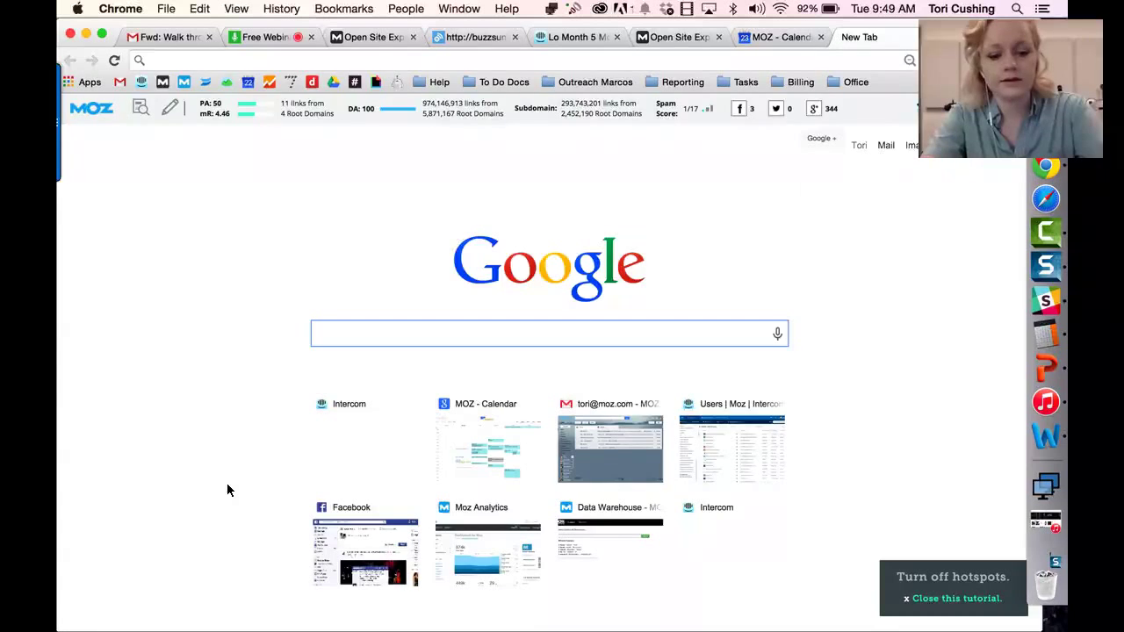
pyautogui.write('dog ')
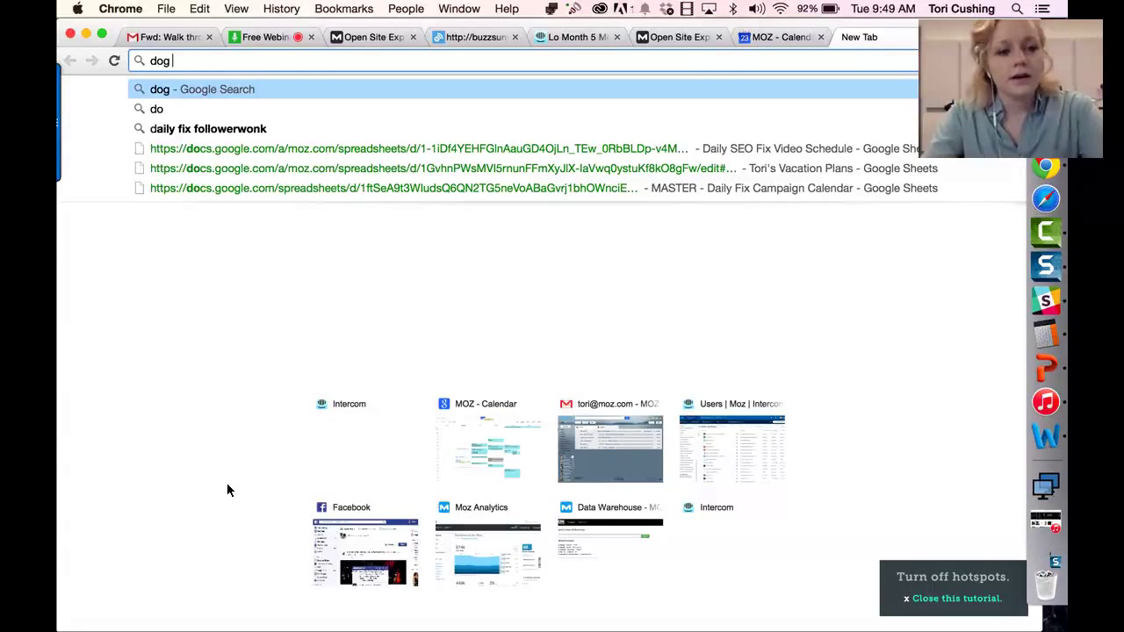
pyautogui.write('outf')
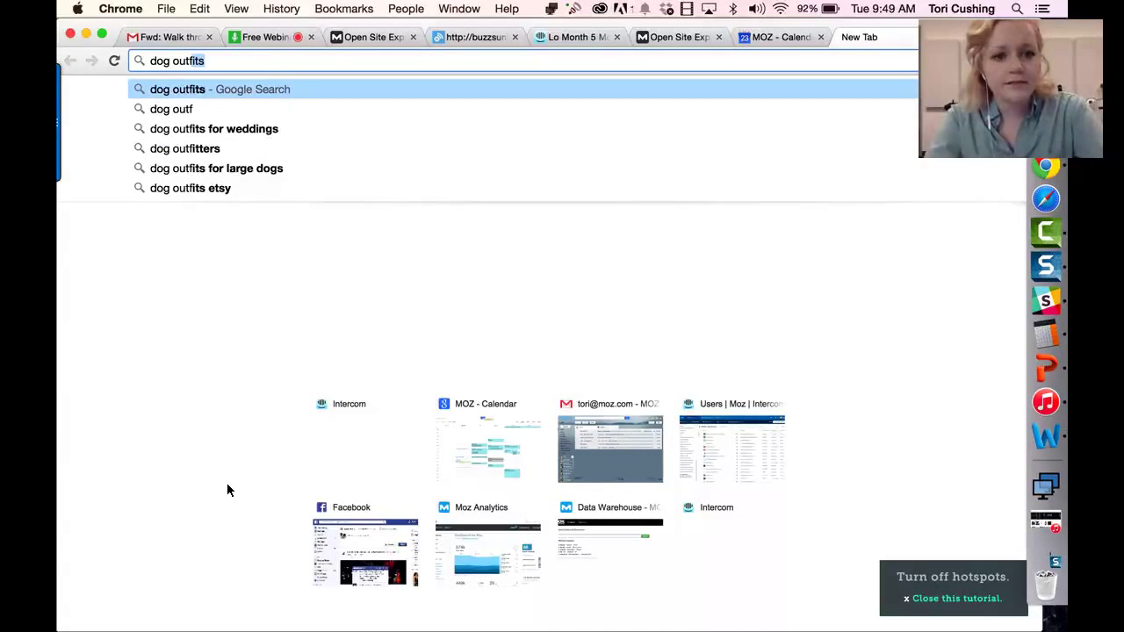
pyautogui.press('Return')
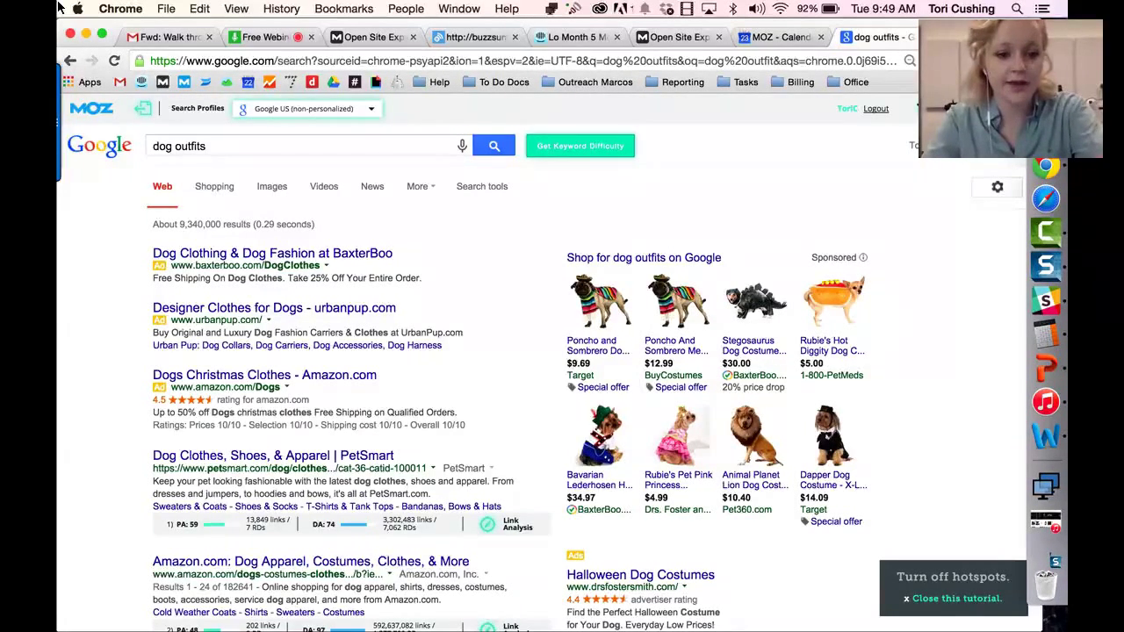
# Step: Examine the Moz toolbar's page authority, domain authority and link metrics on the dog outfits results and its available Search Profiles
pyautogui.scroll(-2, 223, 534)
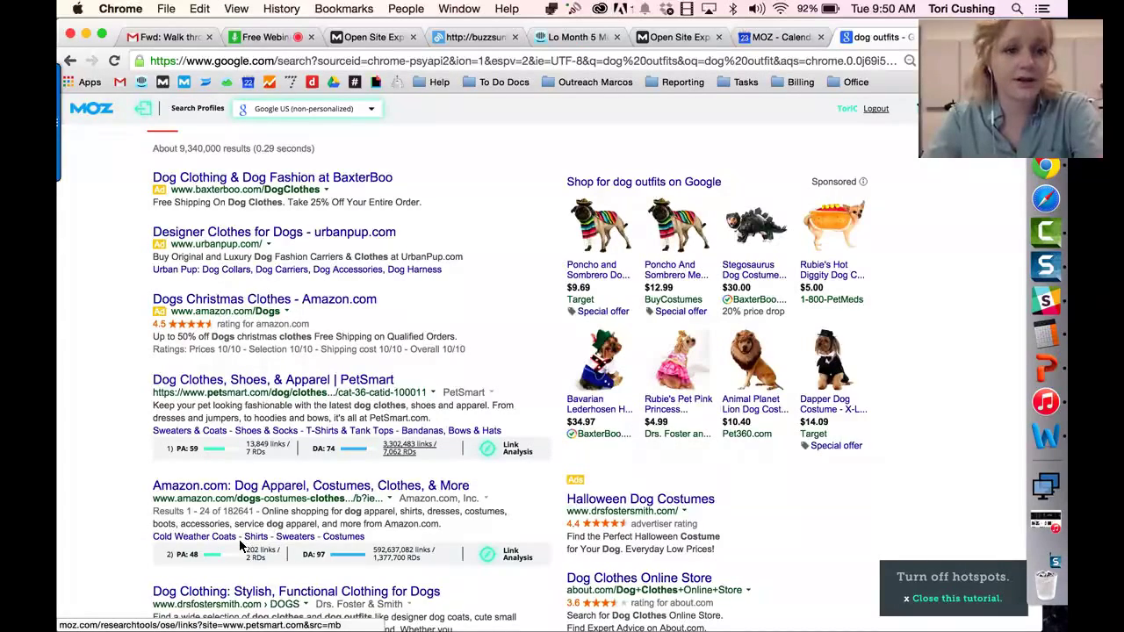
pyautogui.scroll(2, 179, 378)
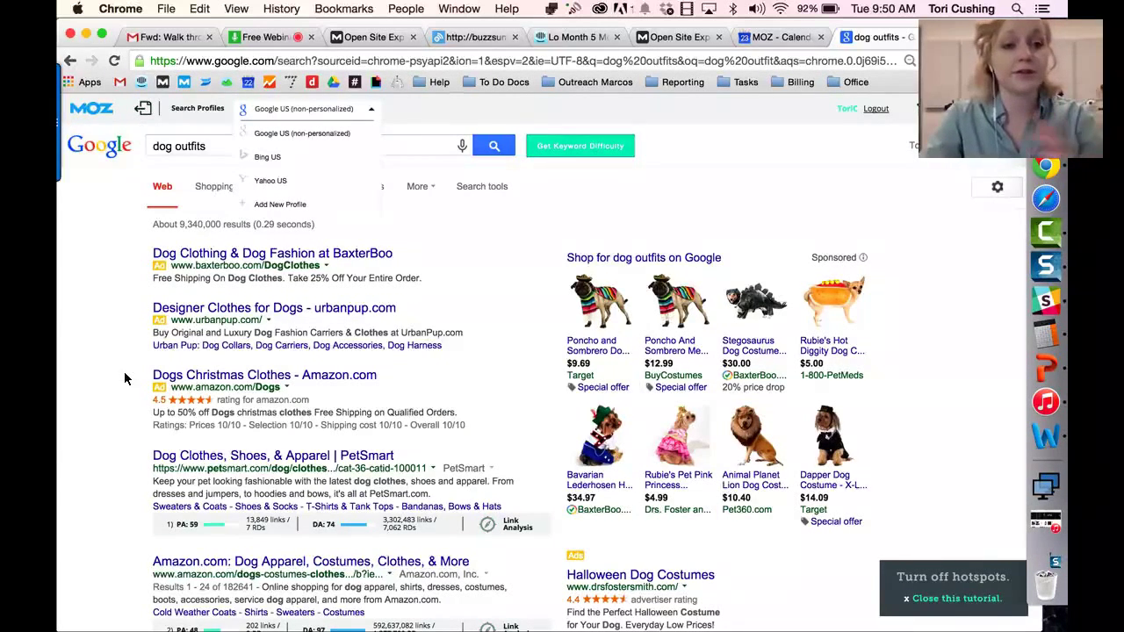
pyautogui.click(105, 444)
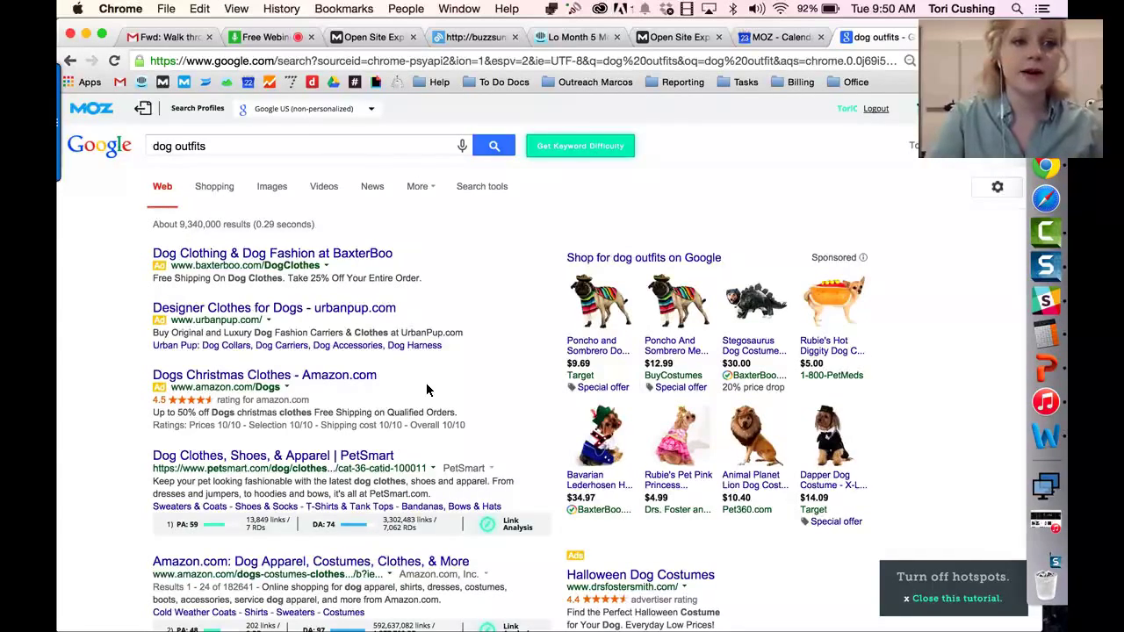
pyautogui.scroll(-1, 158, 379)
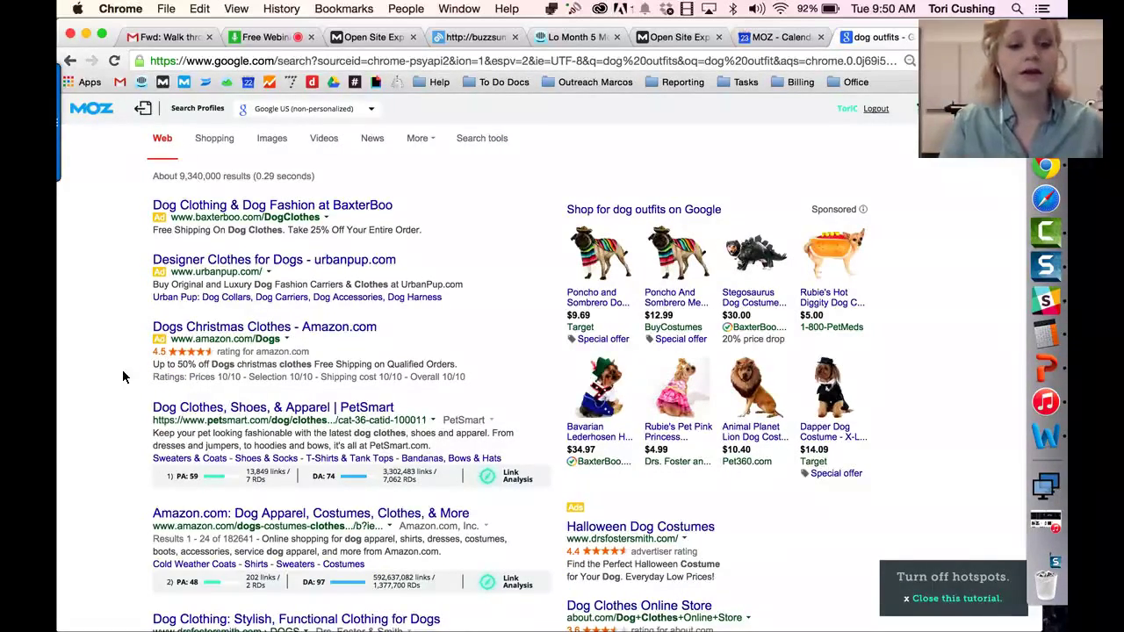
pyautogui.scroll(-4, 123, 377)
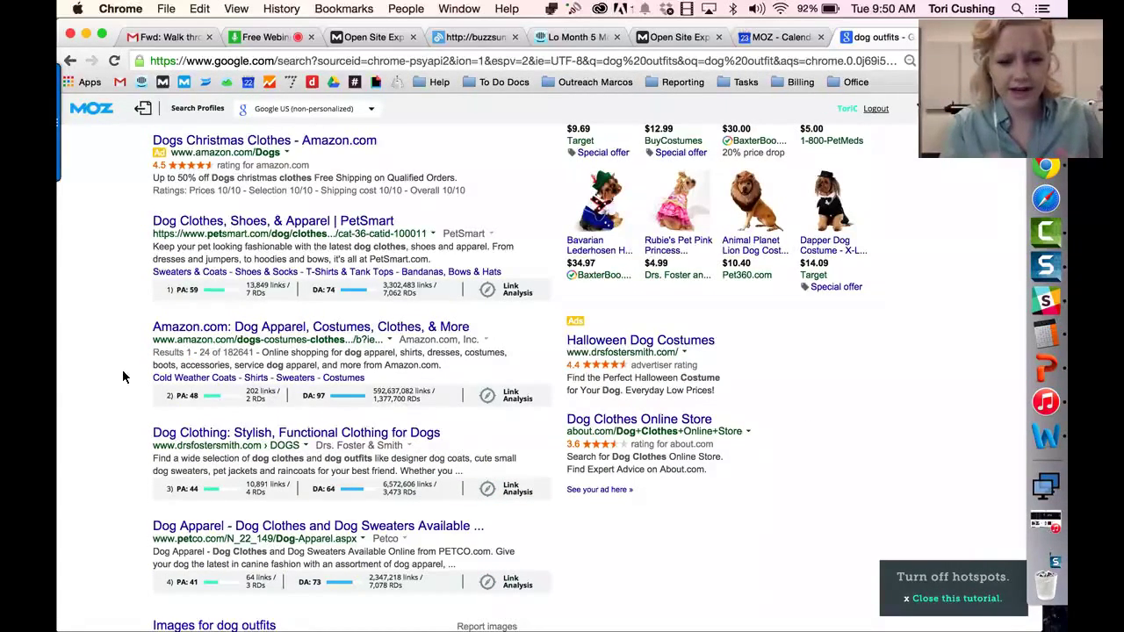
pyautogui.scroll(-1, 145, 349)
# Step: Check the webinar chat for new questions and open Moz's Help Hub in a new tab from Open Site Explorer
pyautogui.press('super+2')
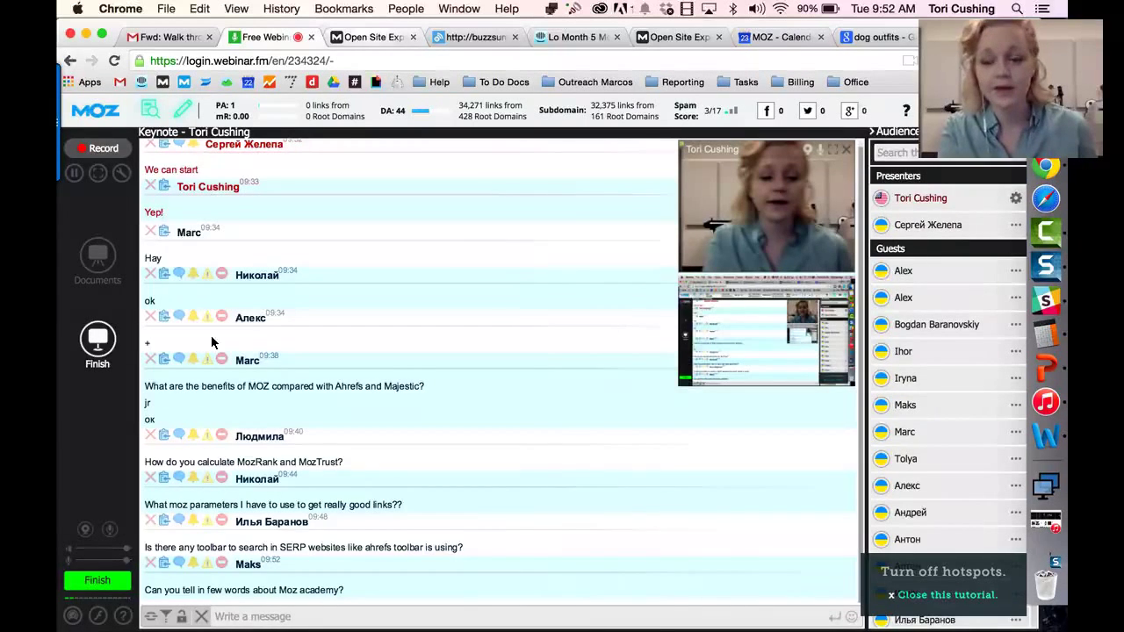
pyautogui.hotkey('ctrl', 'Tab')
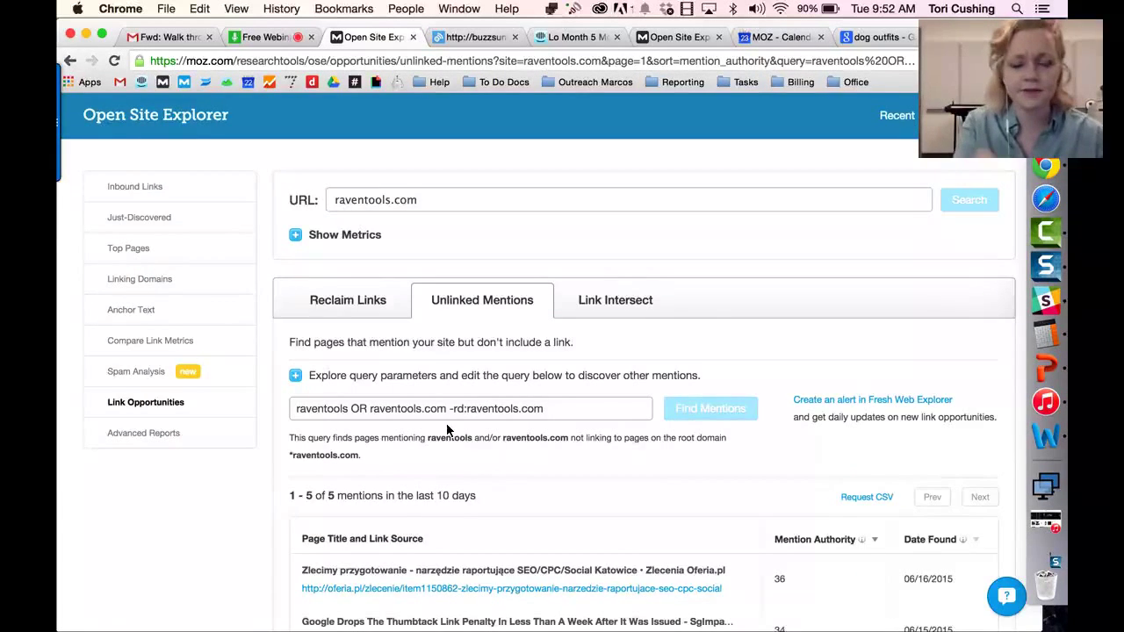
pyautogui.scroll(1, 452, 393)
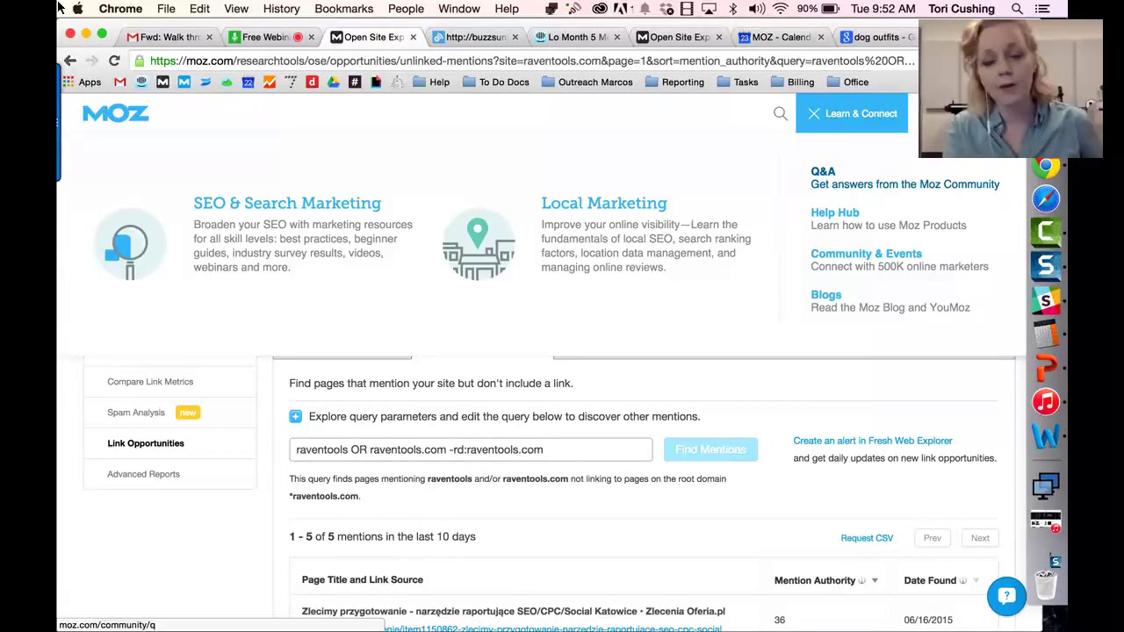
pyautogui.rightClick(441, 430)
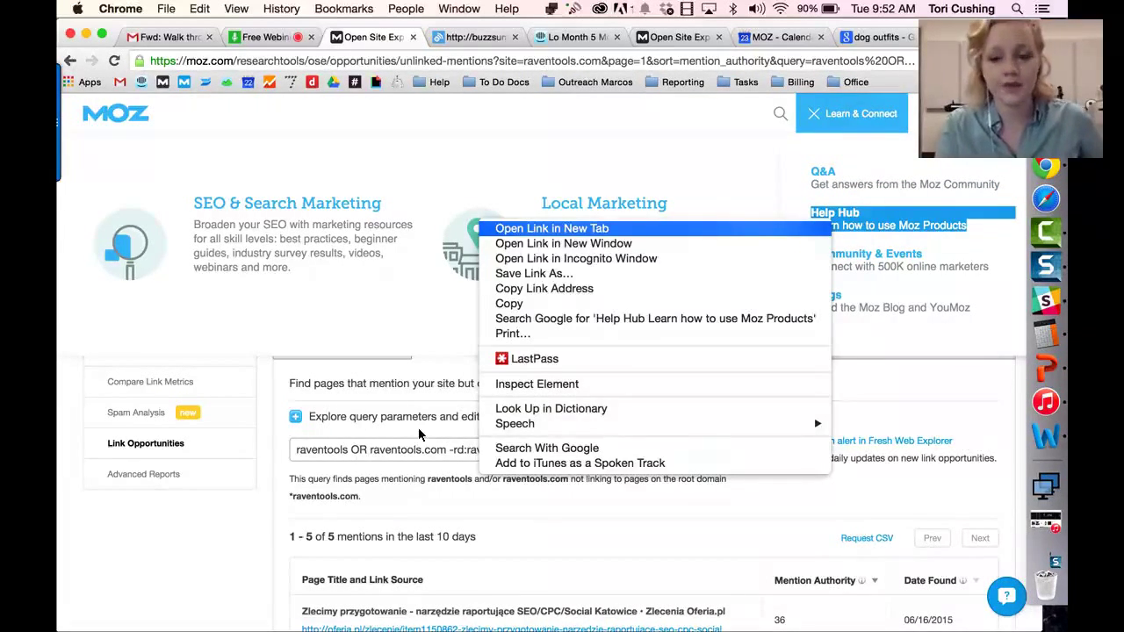
pyautogui.press('Return')
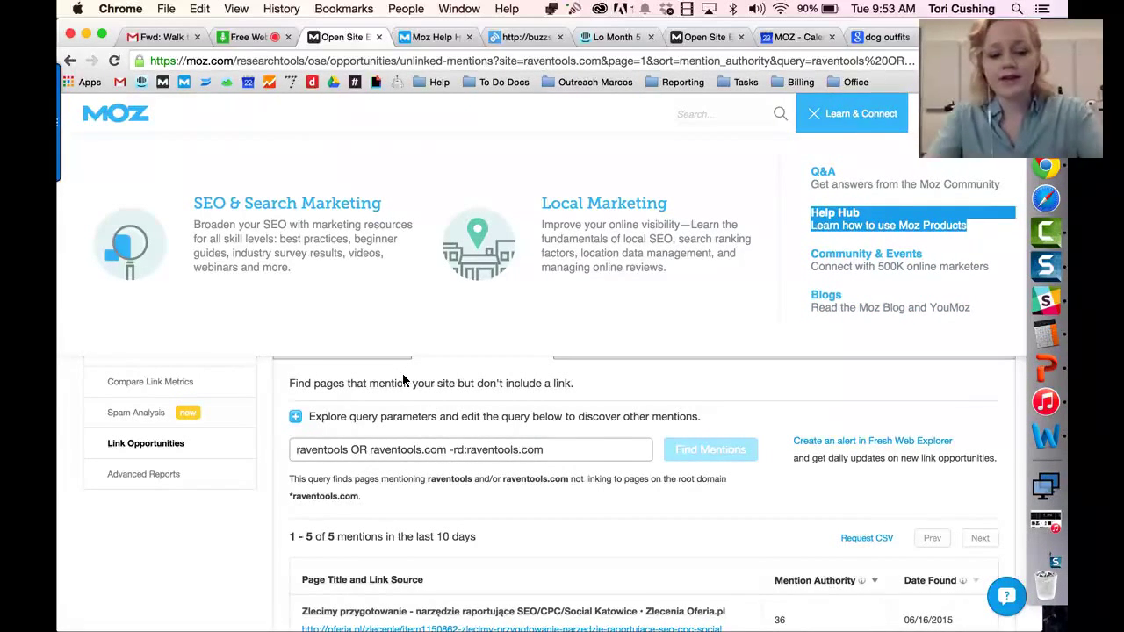
# Step: Search the Moz site for "moz academy" and open the Moz Academy page in a new tab
pyautogui.write('moz acade')
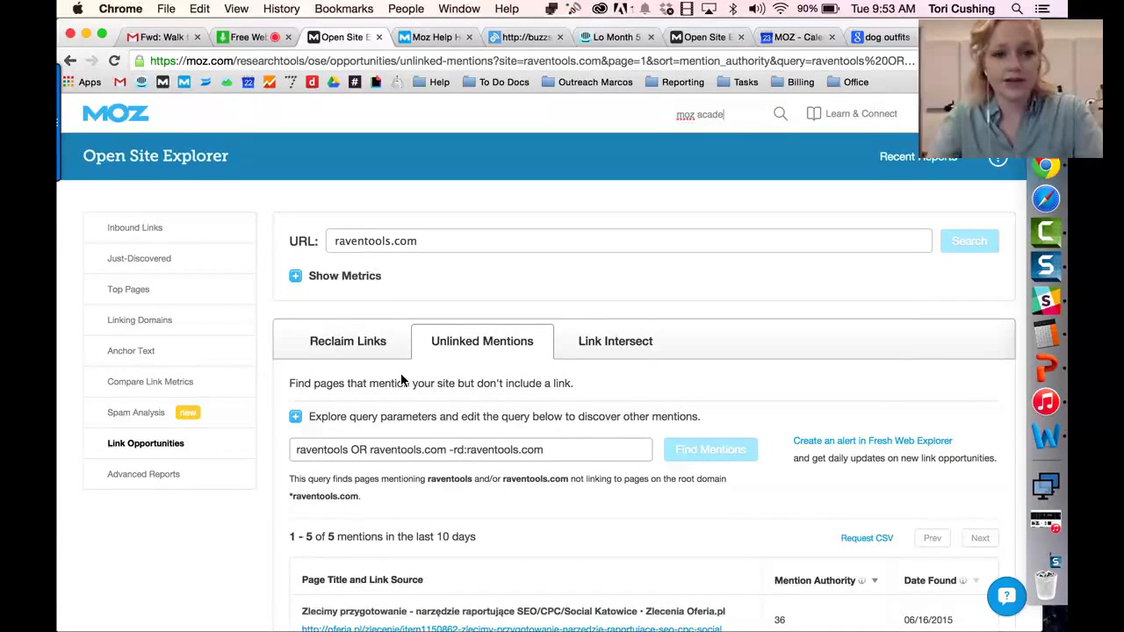
pyautogui.write('my')
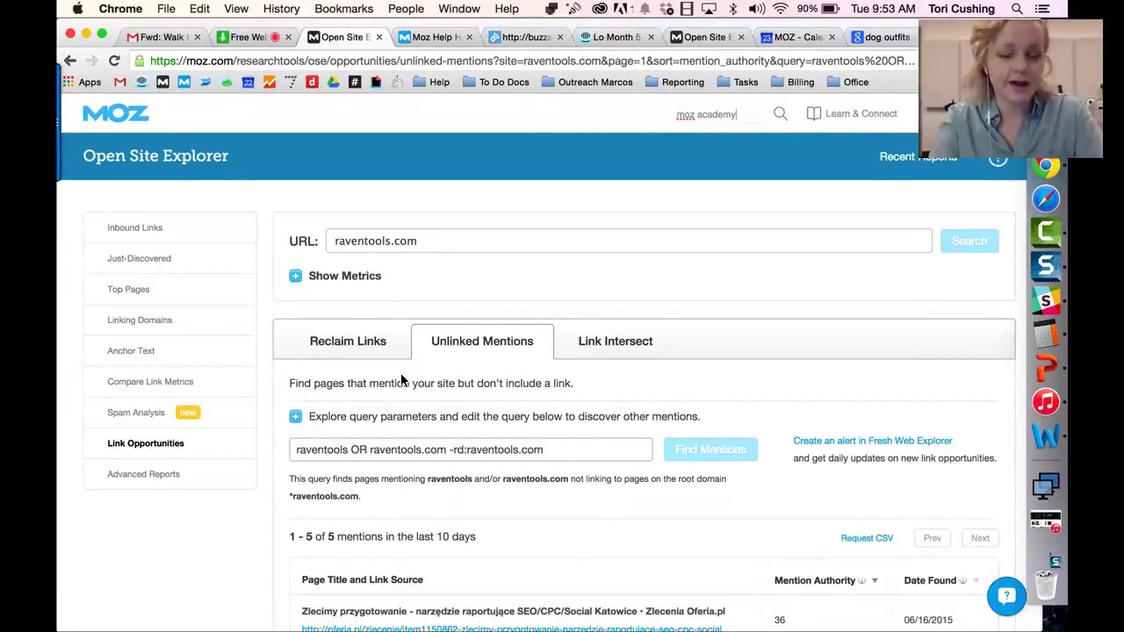
pyautogui.press('Return')
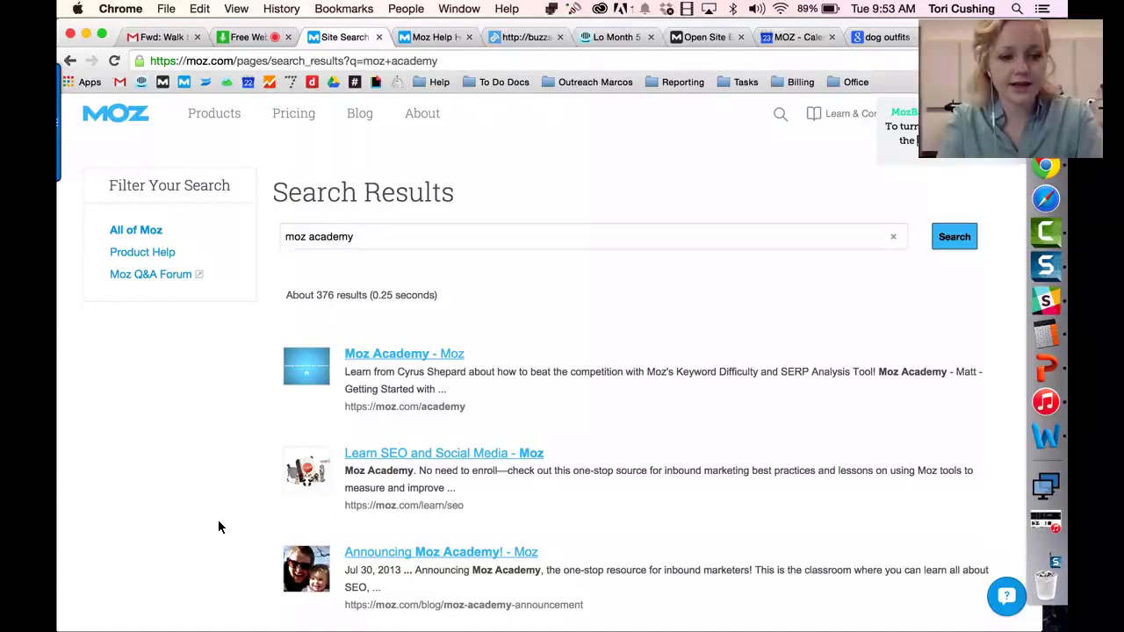
pyautogui.click(404, 354)
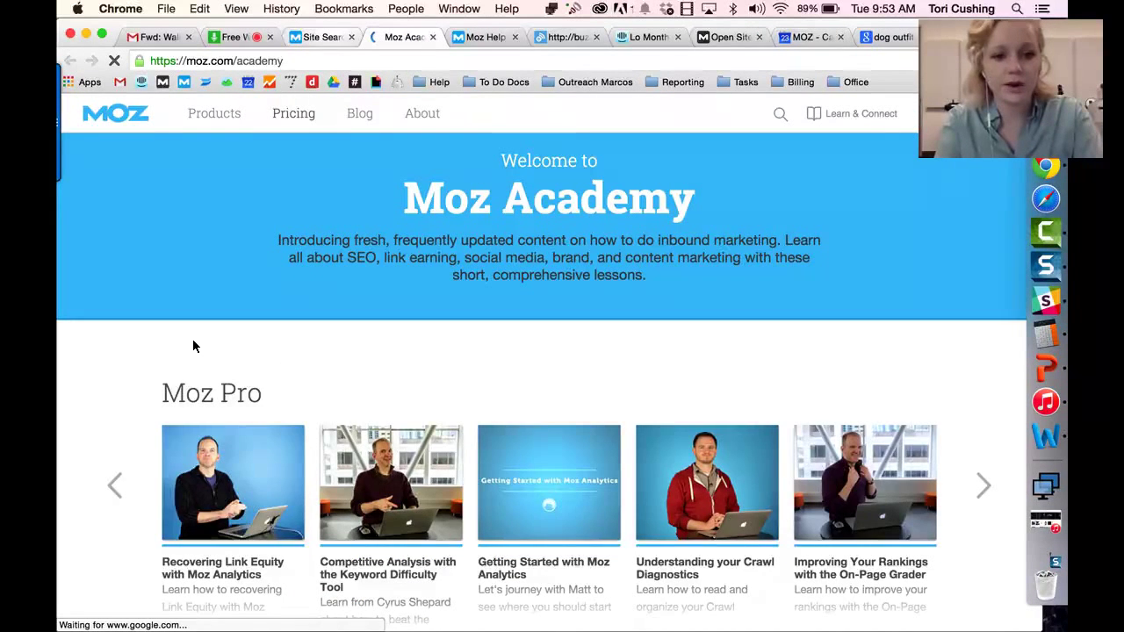
# Step: Examine Moz Academy's lesson categories from Moz Pro through Content, and browse the Moz Pro lessons
pyautogui.scroll(-4, 140, 483)
pyautogui.scroll(-2, 317, 504)
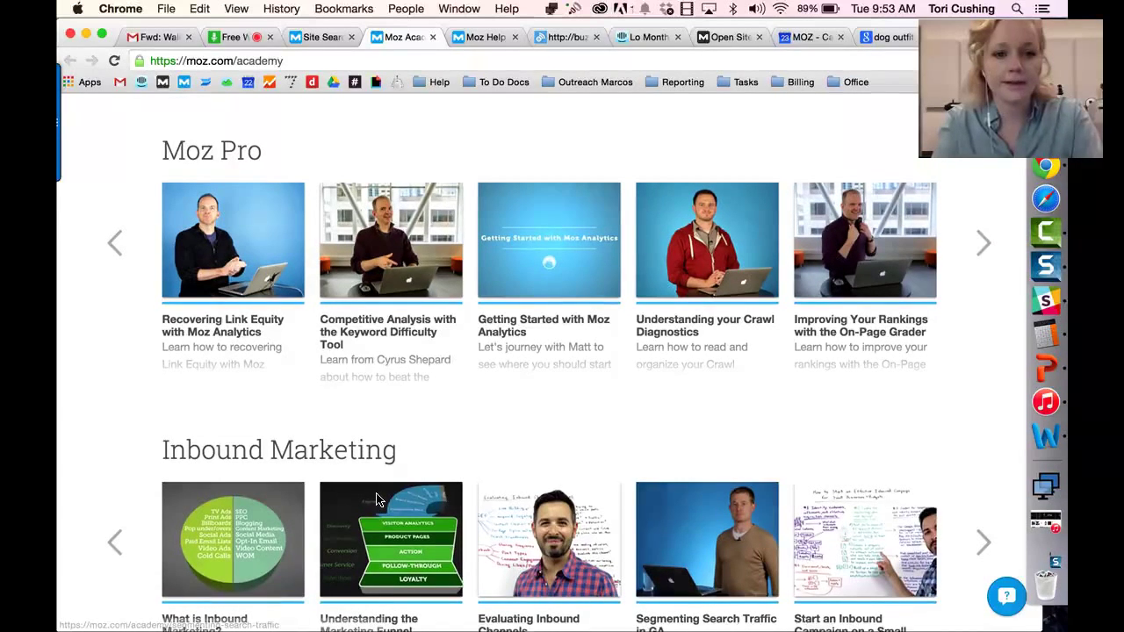
pyautogui.scroll(-10, 376, 499)
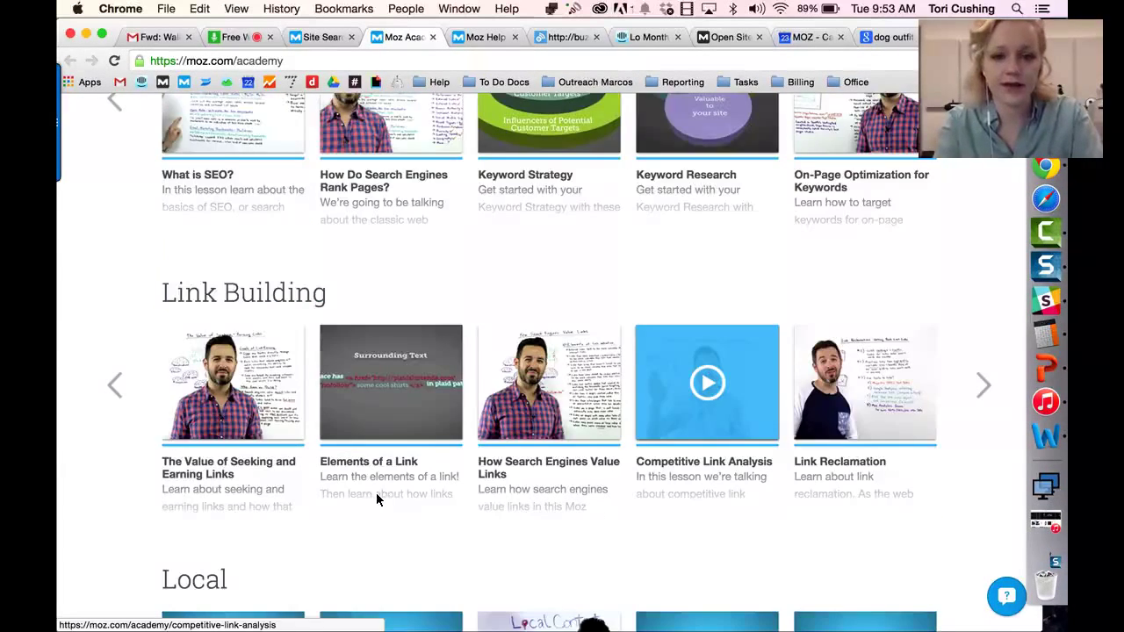
pyautogui.scroll(2, 383, 455)
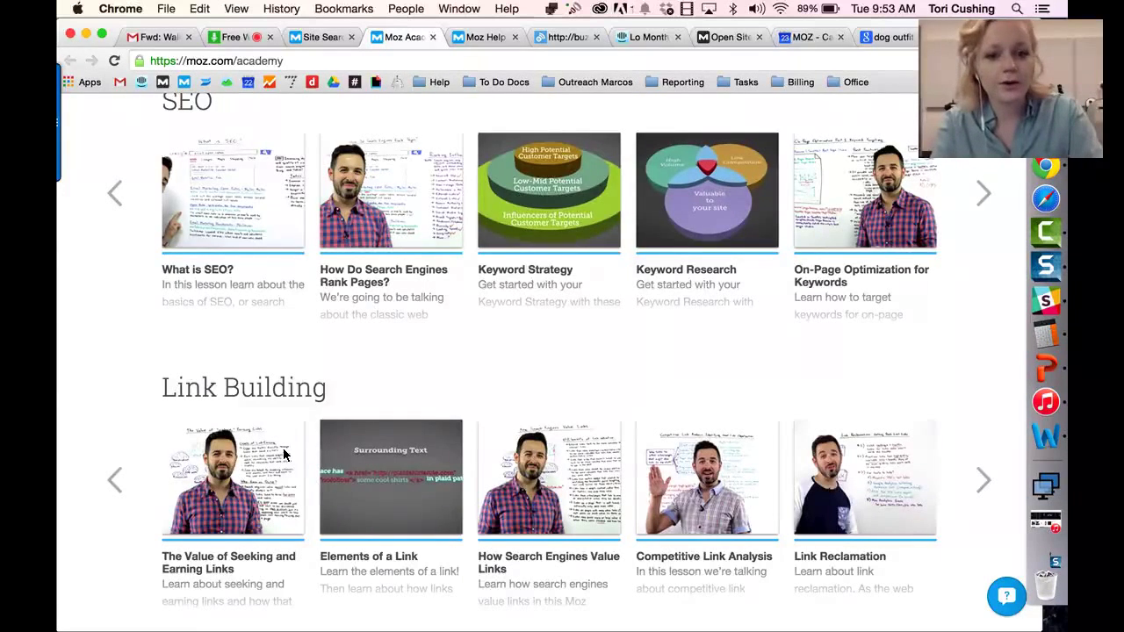
pyautogui.scroll(-1, 297, 437)
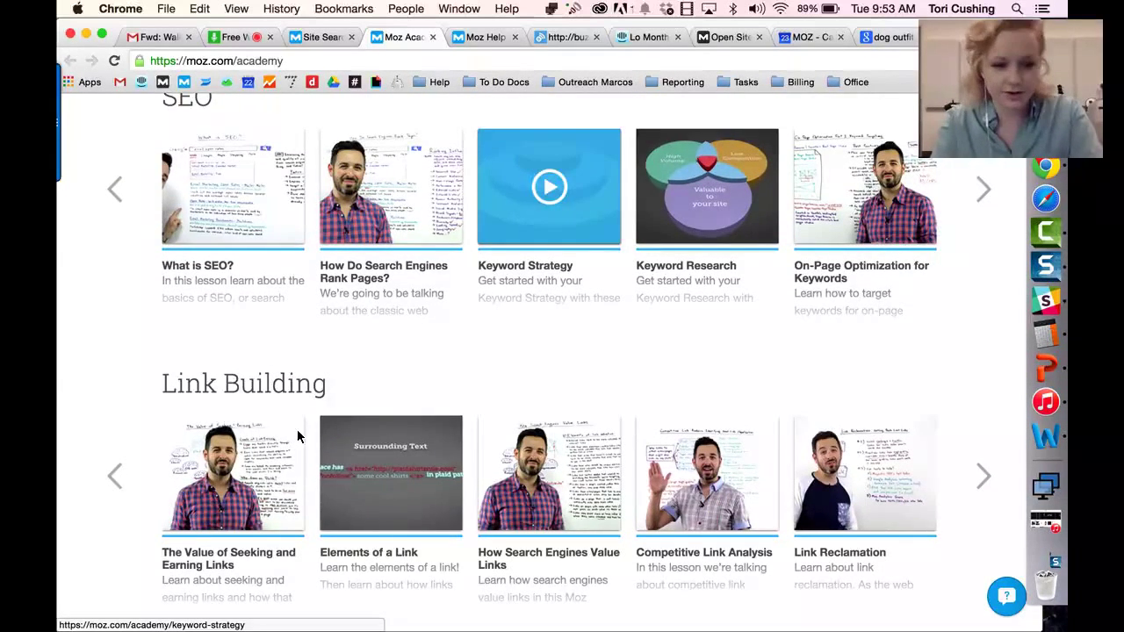
pyautogui.scroll(-6, 291, 438)
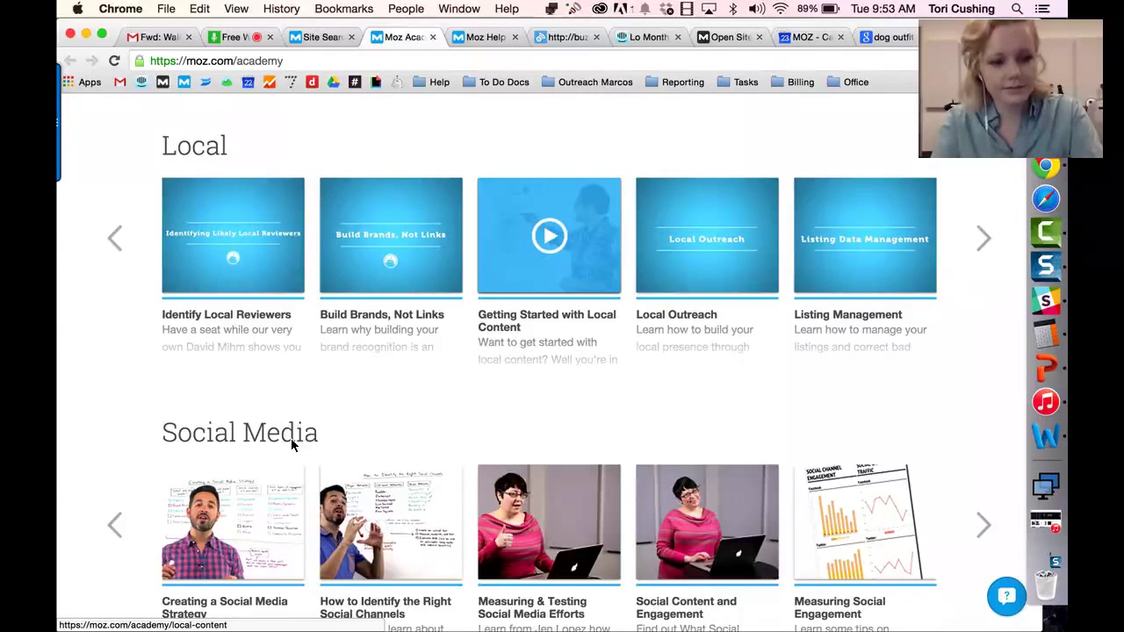
pyautogui.scroll(-6, 292, 445)
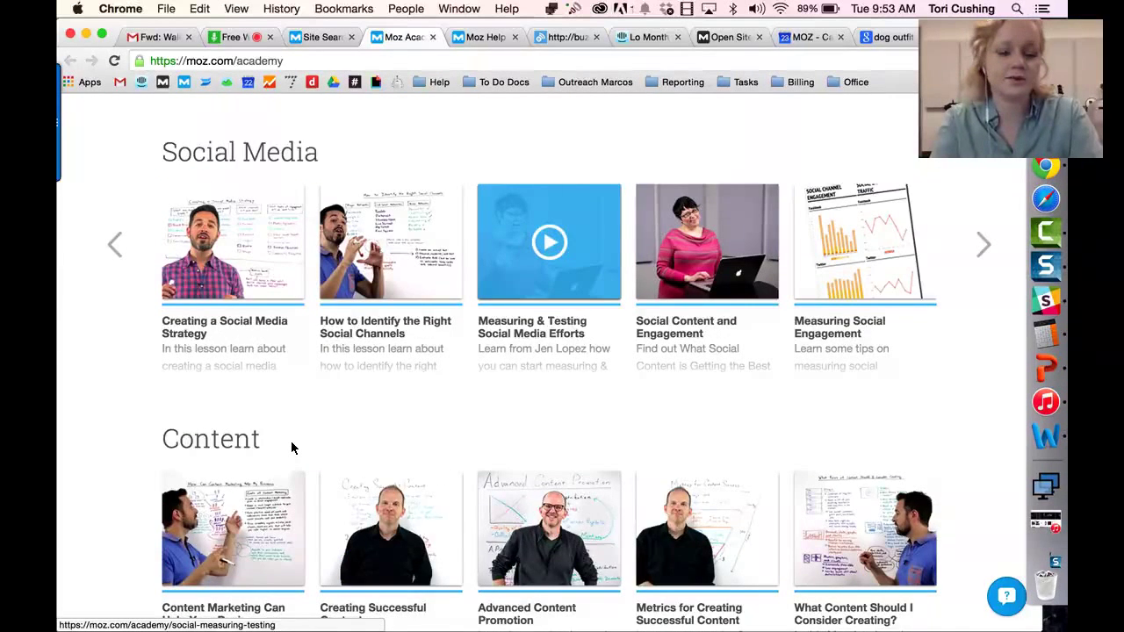
pyautogui.scroll(15, 507, 527)
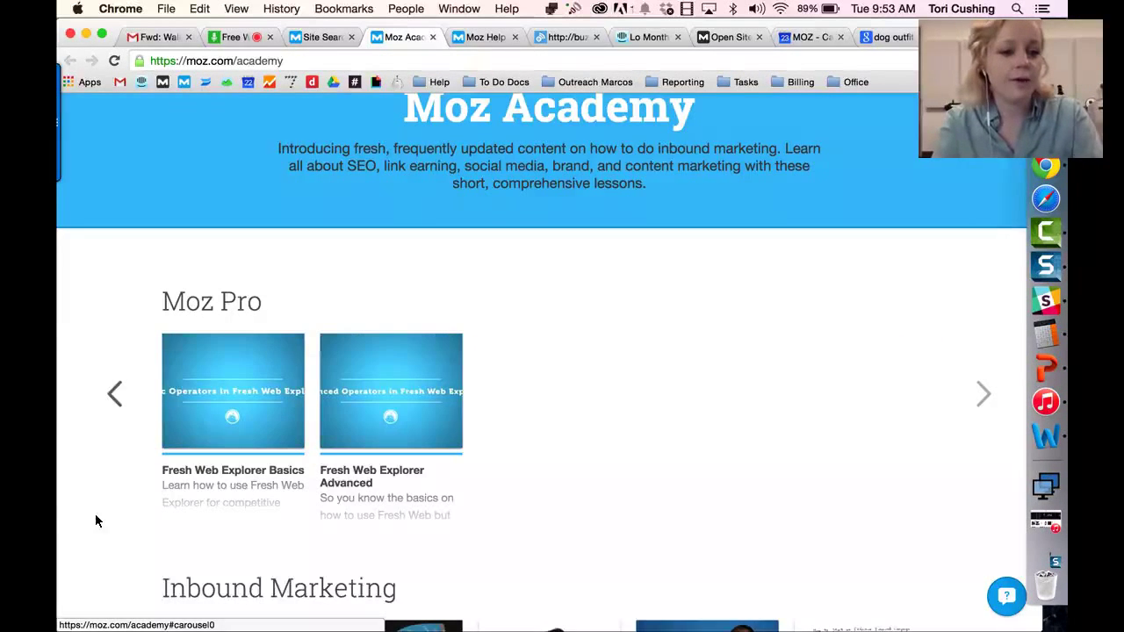
pyautogui.click(139, 430)
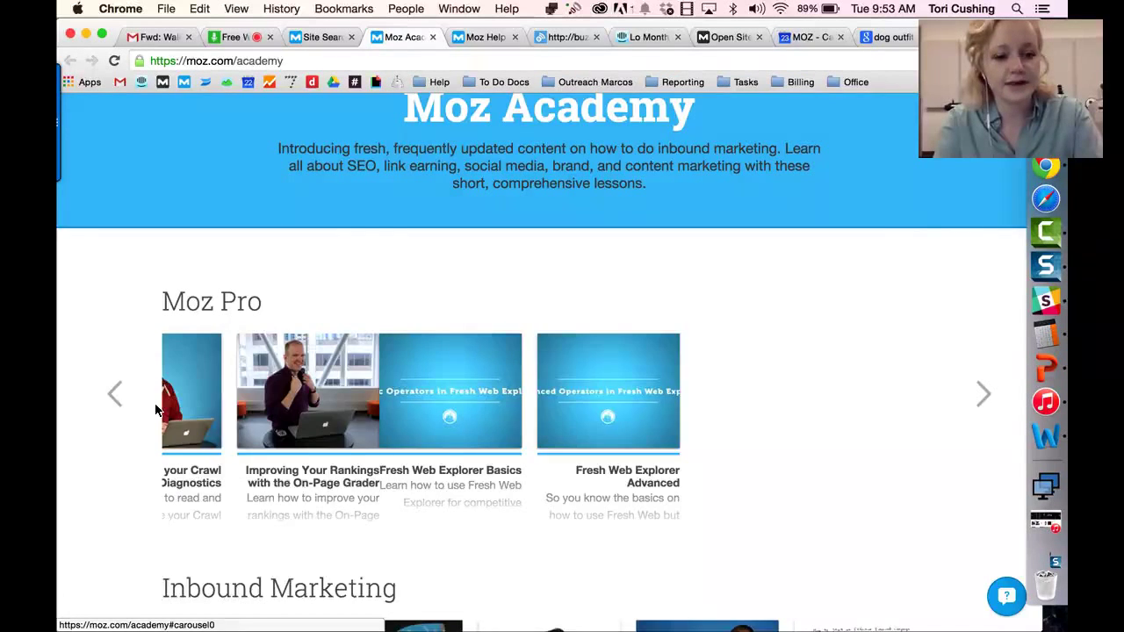
# Step: Check the webinar chat for questions and open Moz's Blogs in a new tab, switching to Rand's Blog
pyautogui.press('super+2')
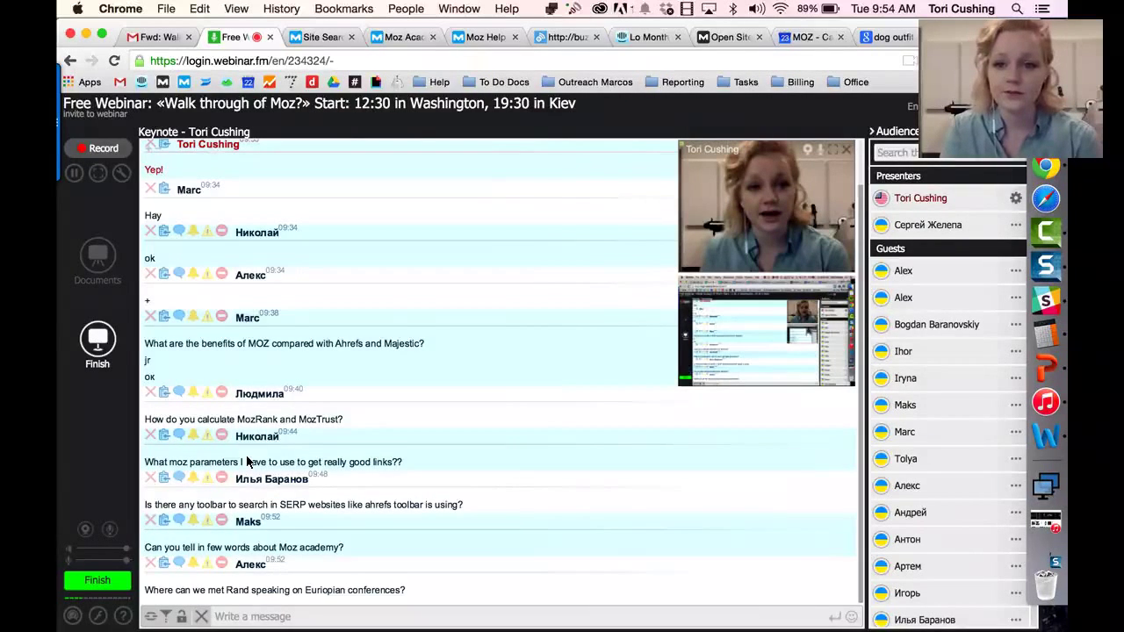
pyautogui.hotkey('ctrl', 'Tab')
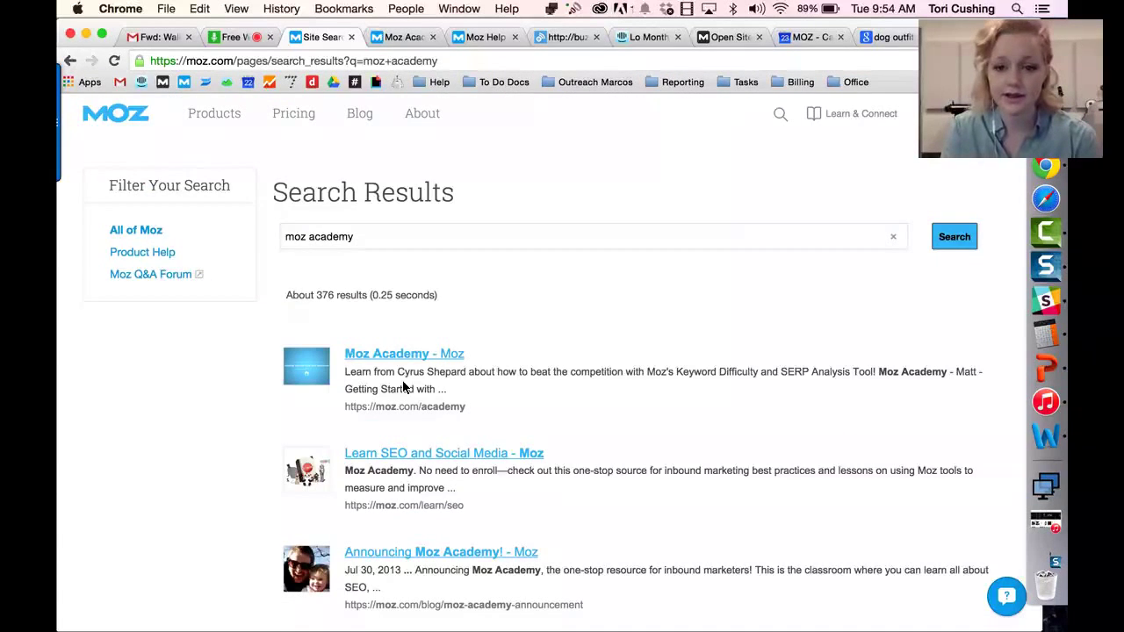
pyautogui.click(852, 113)
pyautogui.rightClick(836, 296)
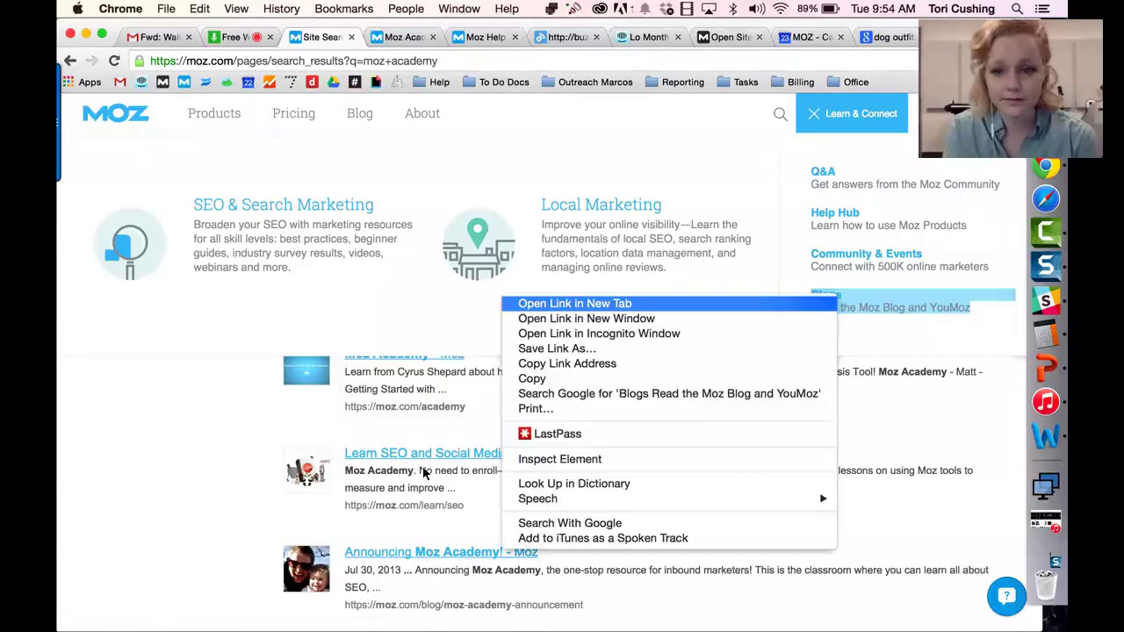
pyautogui.press('Return')
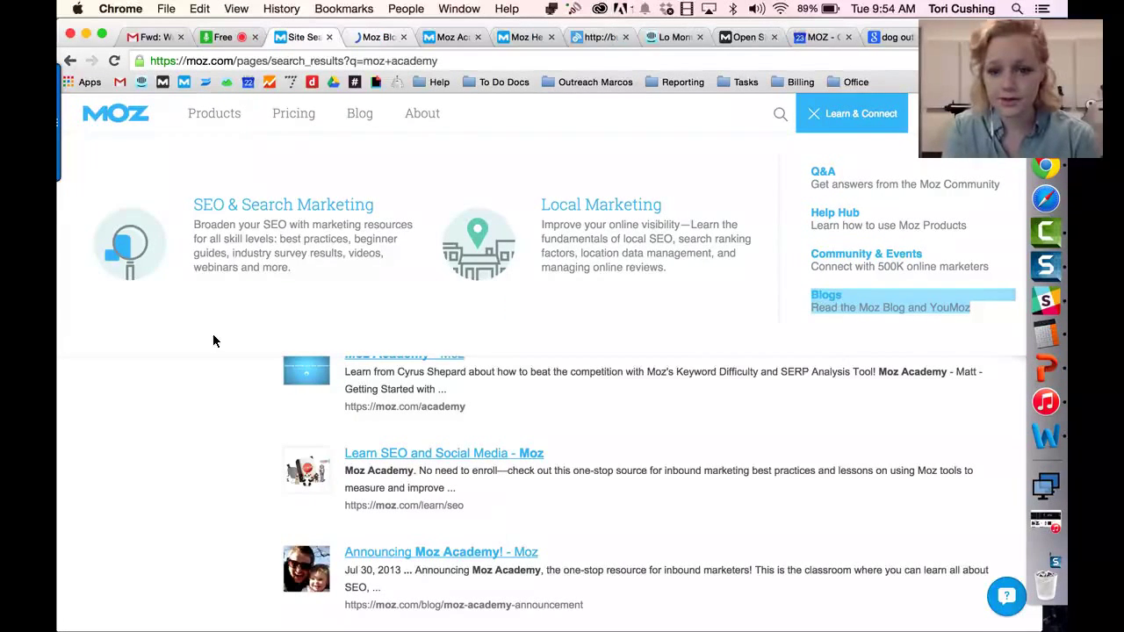
pyautogui.hotkey('ctrl', 'Tab')
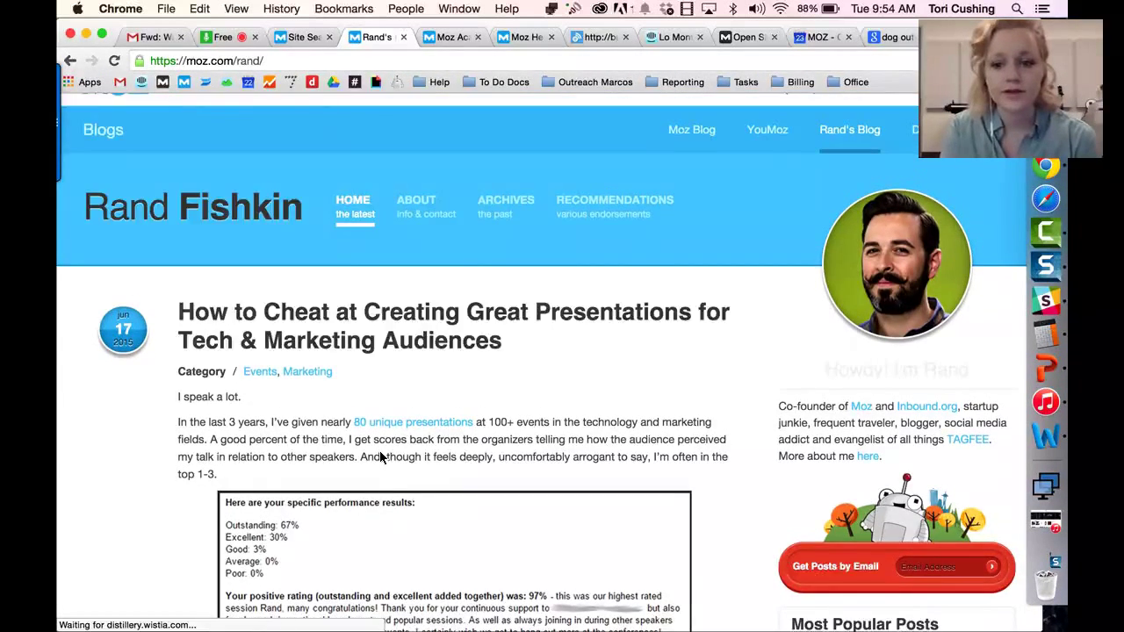
# Step: Look through the recent posts on Rand's Blog and go back to the webinar chat
pyautogui.scroll(-5, 380, 456)
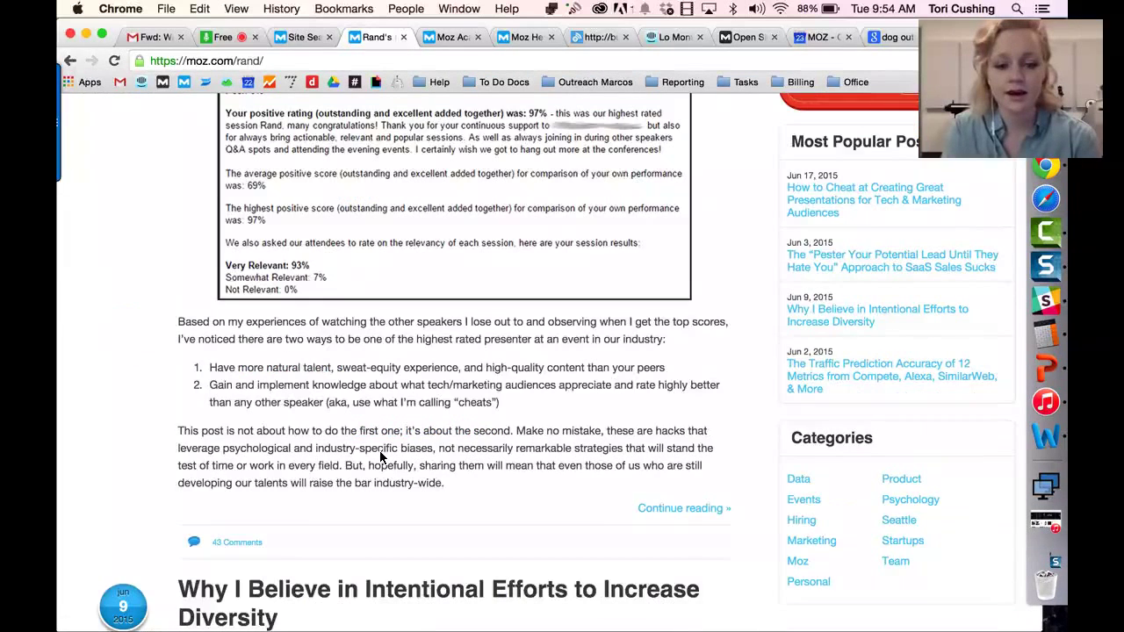
pyautogui.scroll(-3, 420, 477)
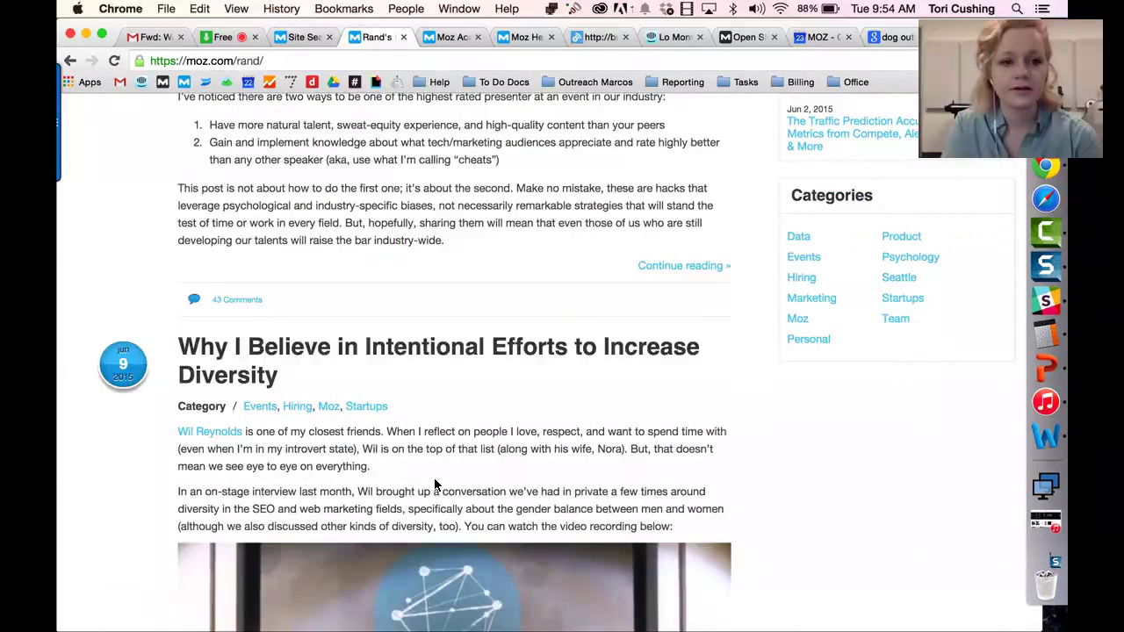
pyautogui.scroll(-3, 282, 413)
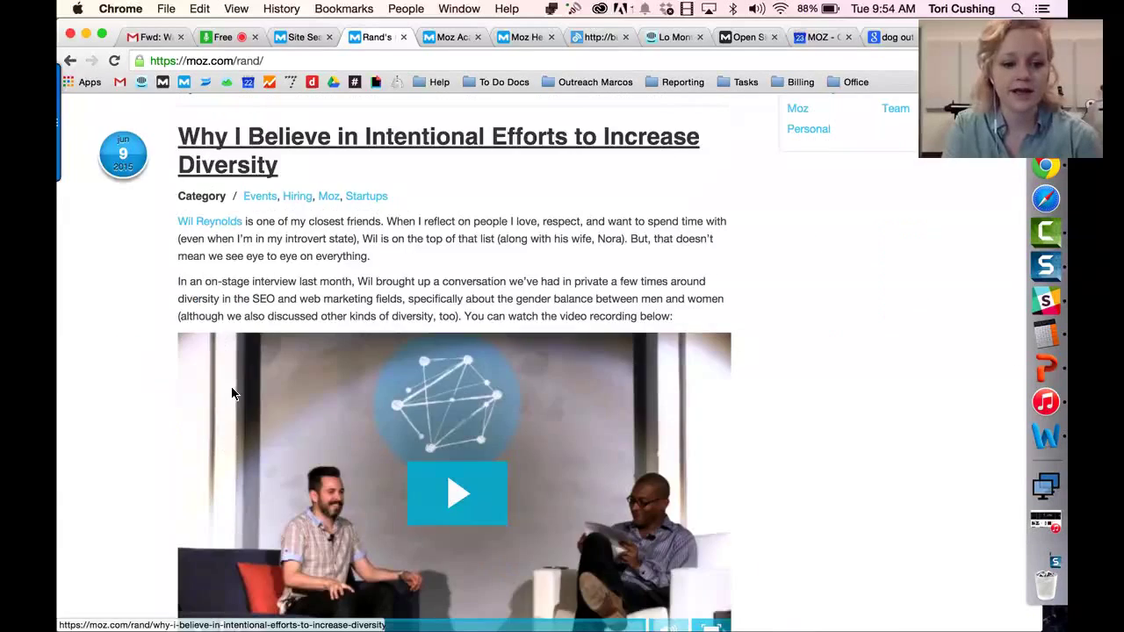
pyautogui.hotkey('ctrl', 'shift', 'Tab')
pyautogui.hotkey('ctrl', 'shift', 'Tab')
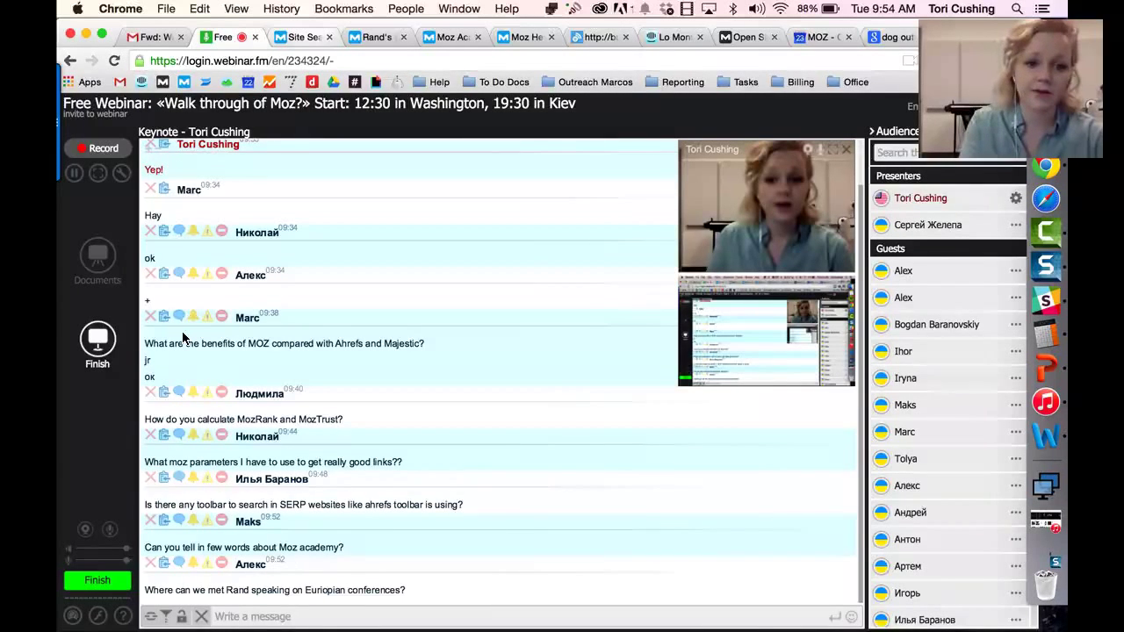
# Step: Open Moz's Help Hub in the site search results tab and look over its How Tos and help resources
pyautogui.hotkey('ctrl', 'Tab')
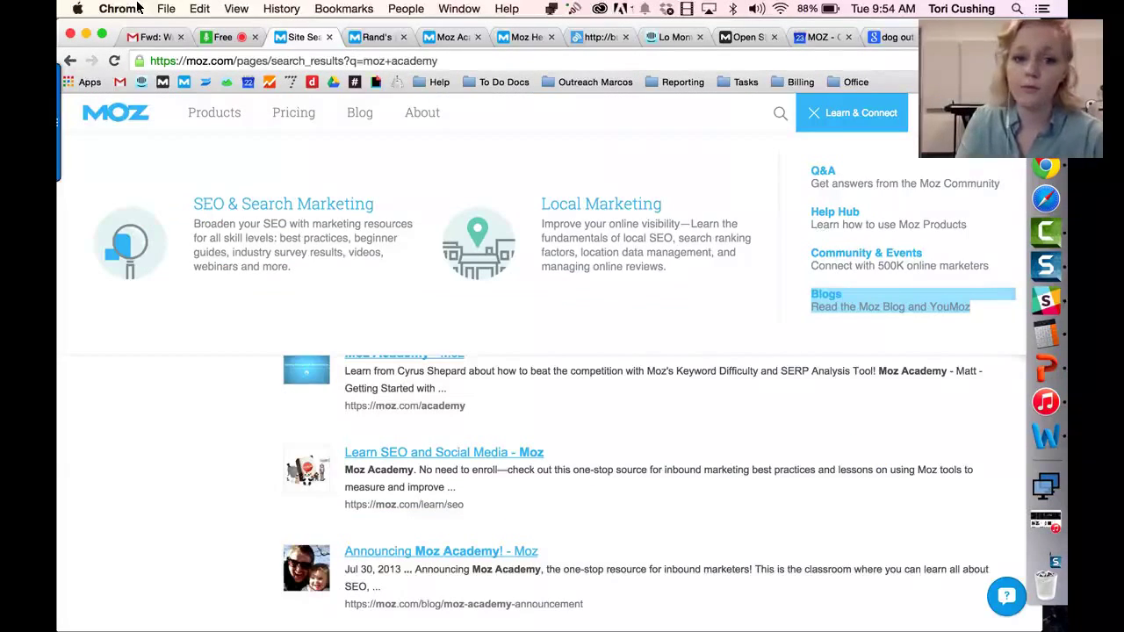
pyautogui.click(879, 219)
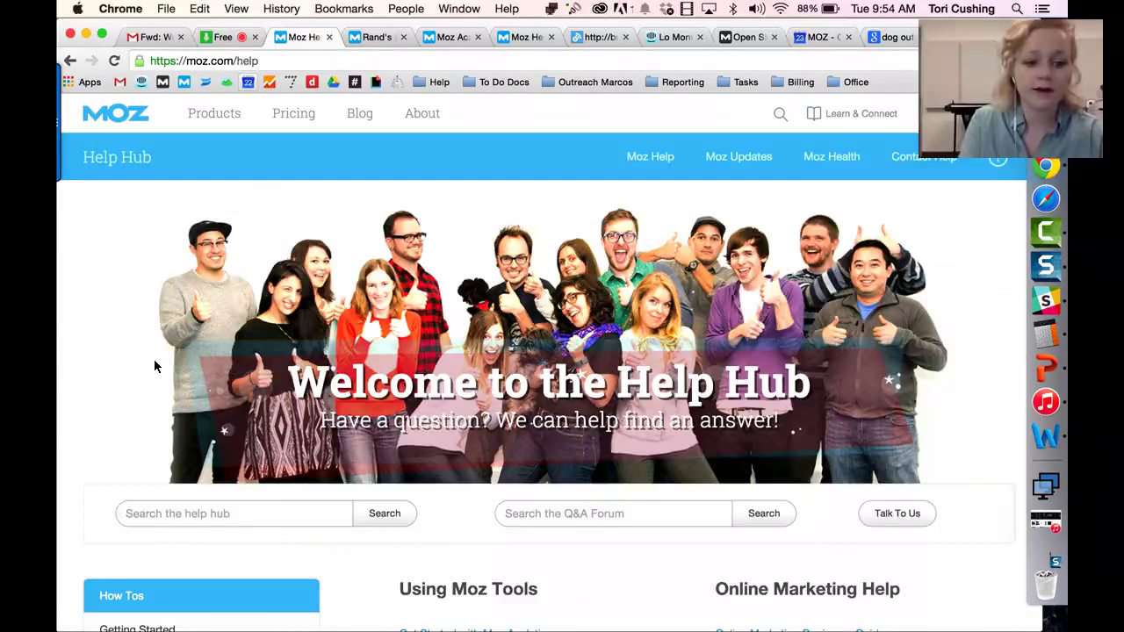
pyautogui.scroll(-5, 173, 435)
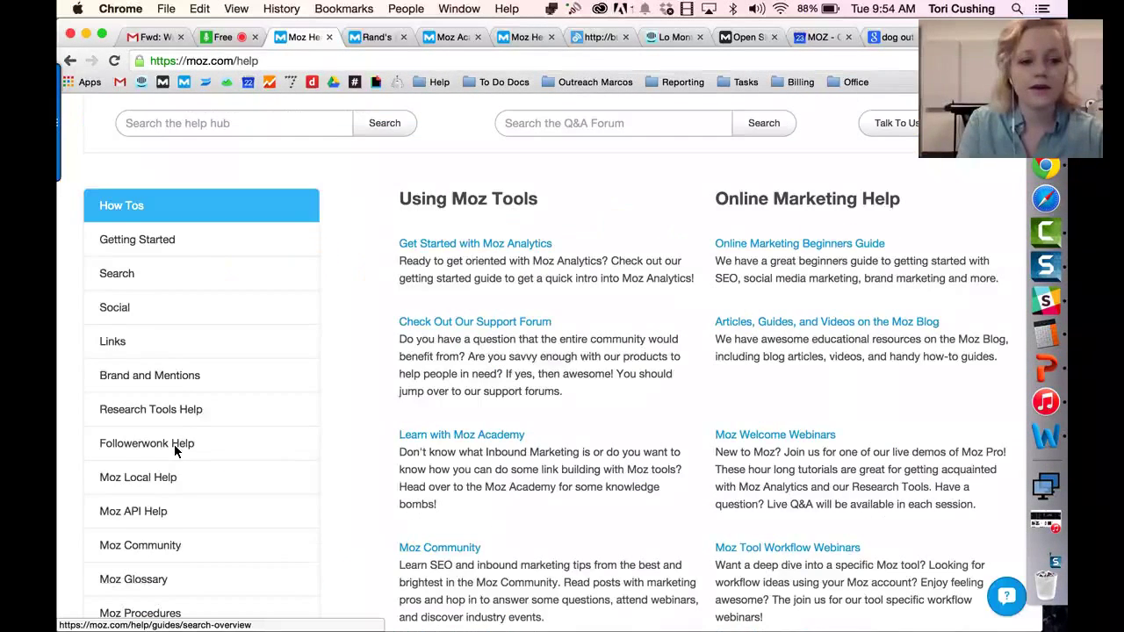
pyautogui.scroll(-1, 176, 450)
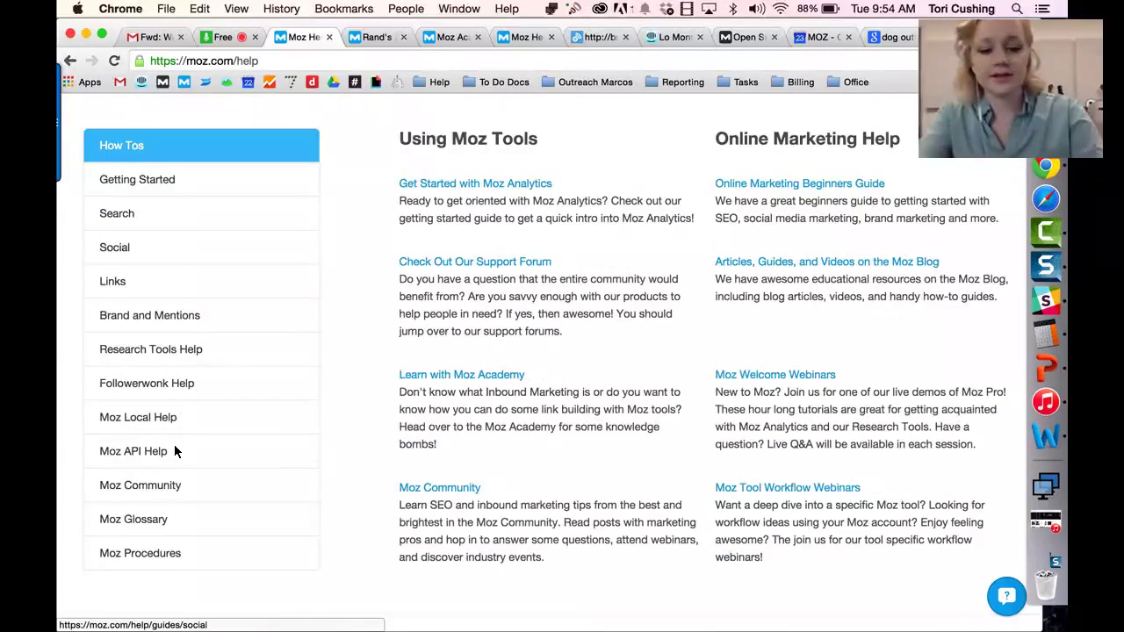
# Step: Search Google for "success webinar moz" and open Moz's Success Webinars help page
pyautogui.scroll(5, 245, 350)
pyautogui.press('super+l')
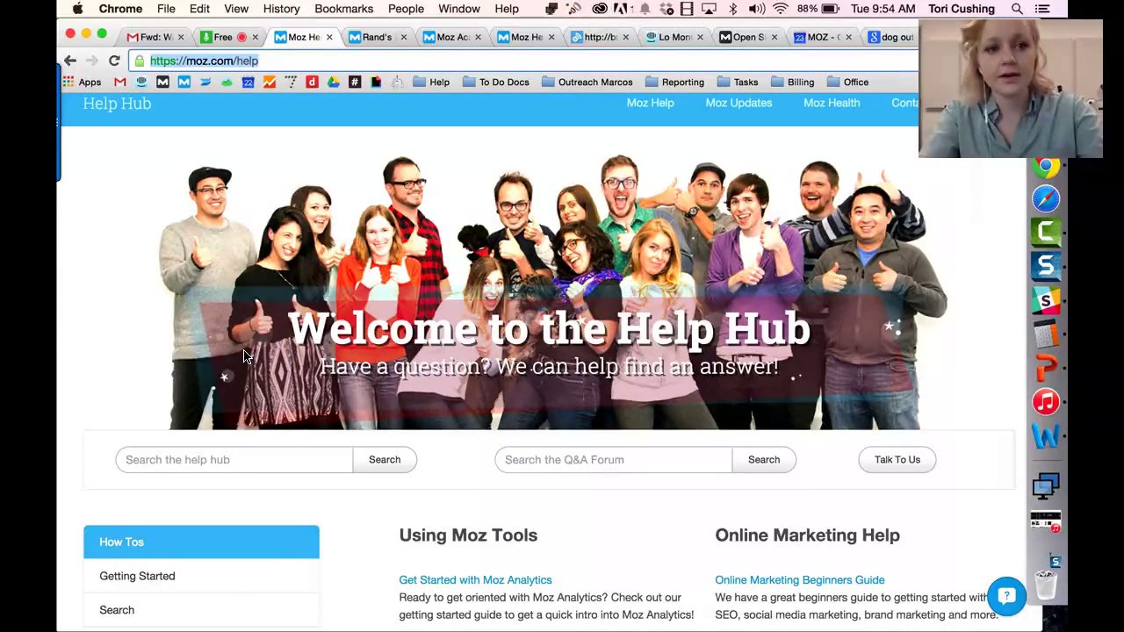
pyautogui.write('success ')
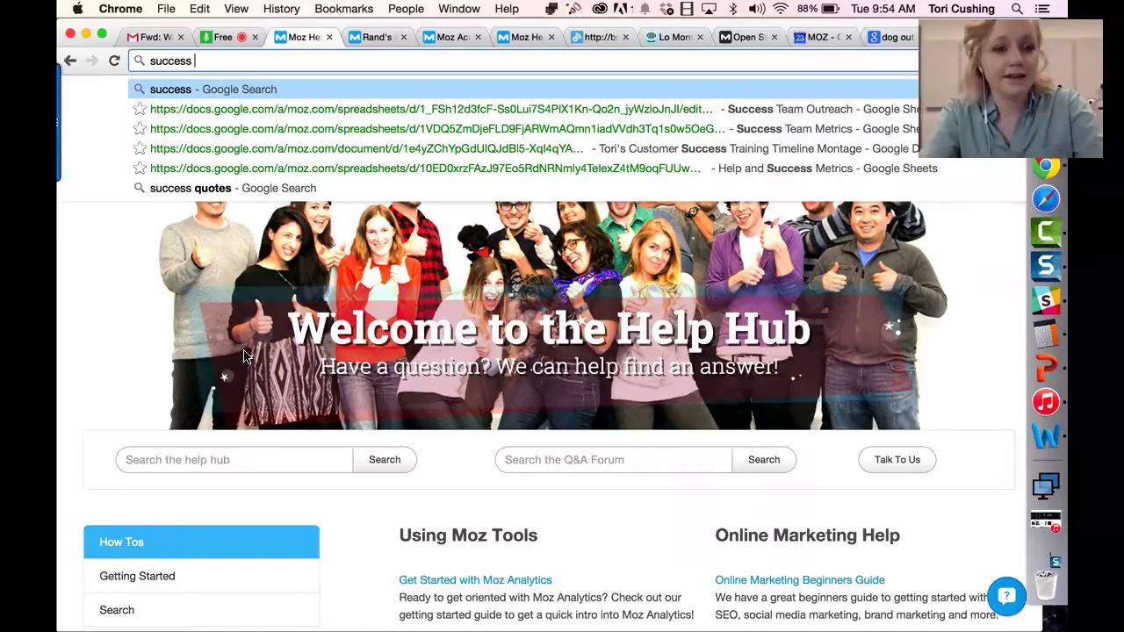
pyautogui.write('webina')
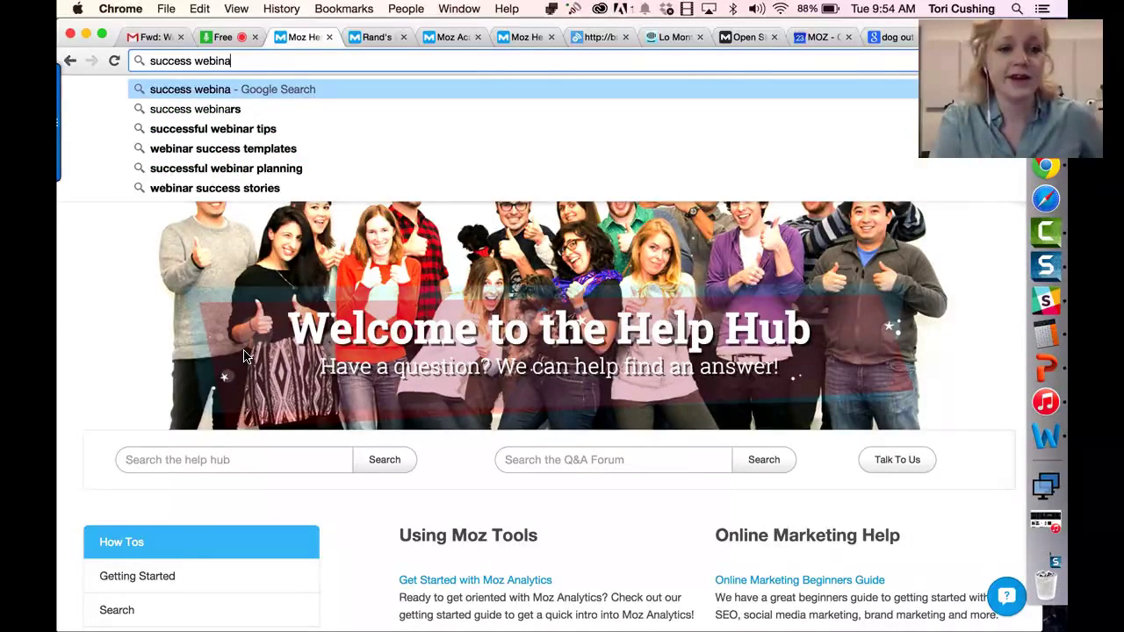
pyautogui.write('r moz')
pyautogui.press('Return')
pyautogui.press('super+alt+Left')
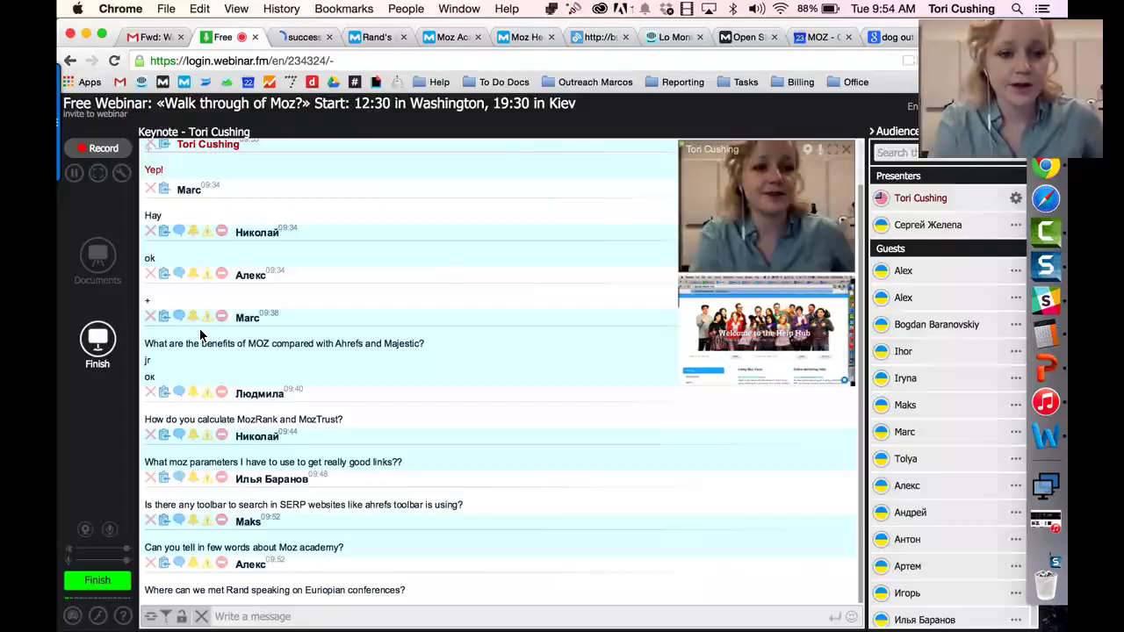
pyautogui.press('super+alt+Right')
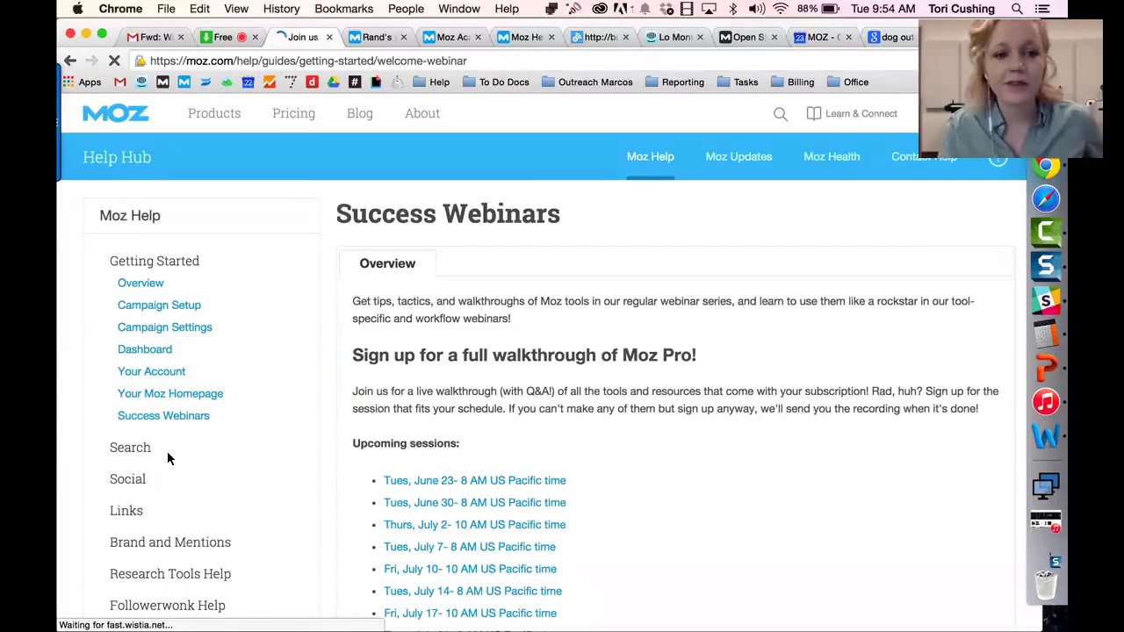
# Step: Examine the upcoming sessions and recorded webinars on the Success Webinars page
pyautogui.scroll(-1, 312, 467)
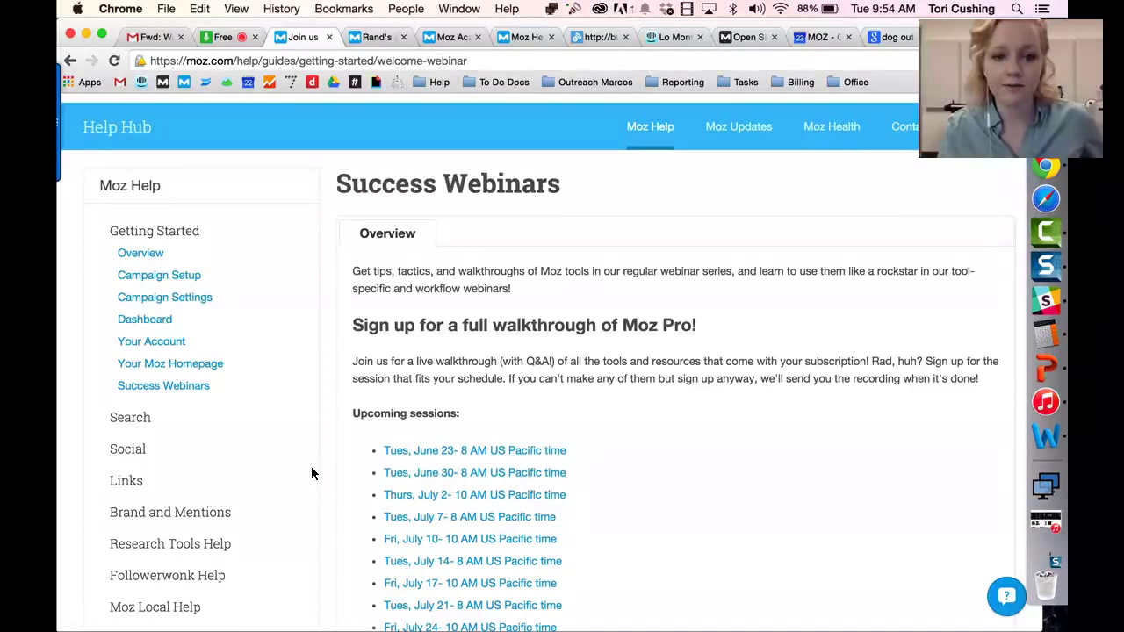
pyautogui.scroll(-3, 283, 494)
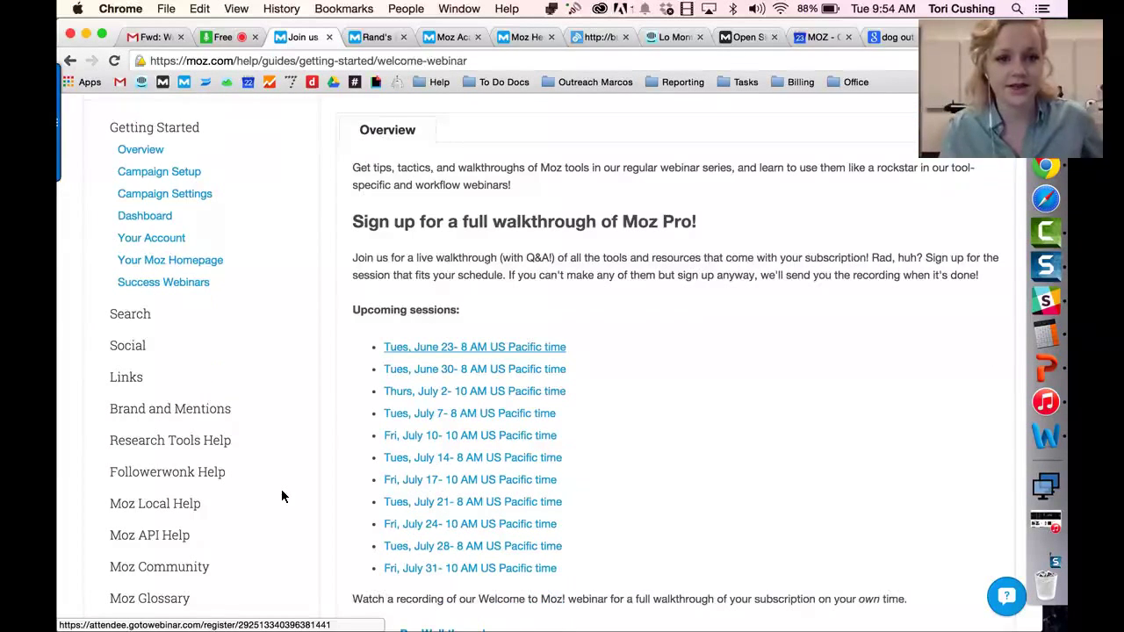
pyautogui.scroll(-10, 281, 496)
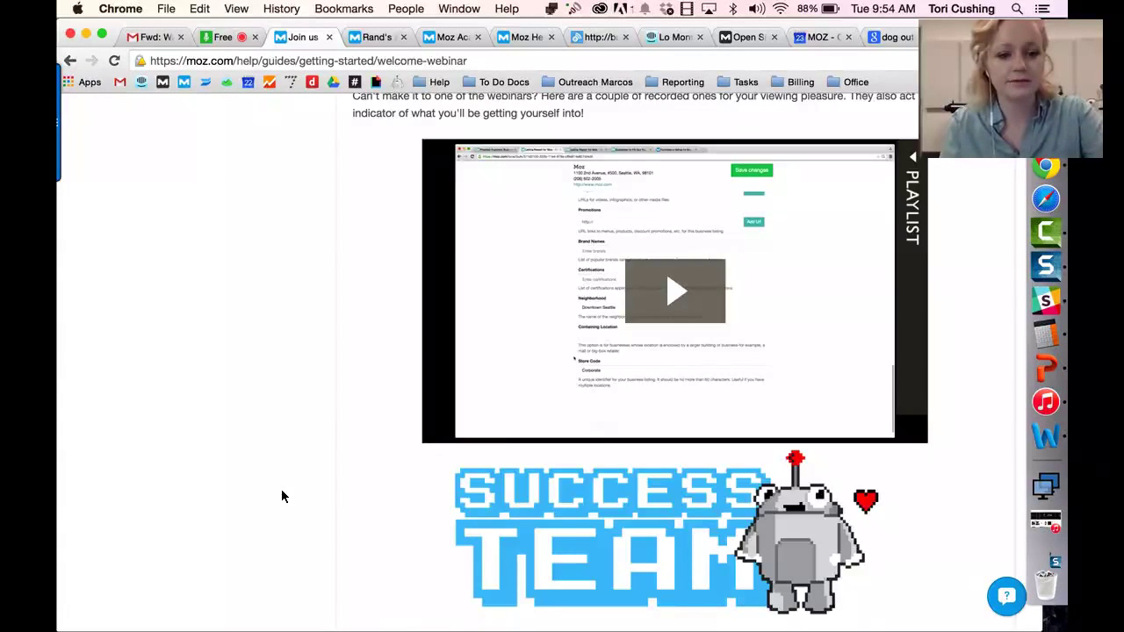
pyautogui.scroll(-2, 237, 369)
pyautogui.hotkey('ctrl', 'shift', 'Tab')
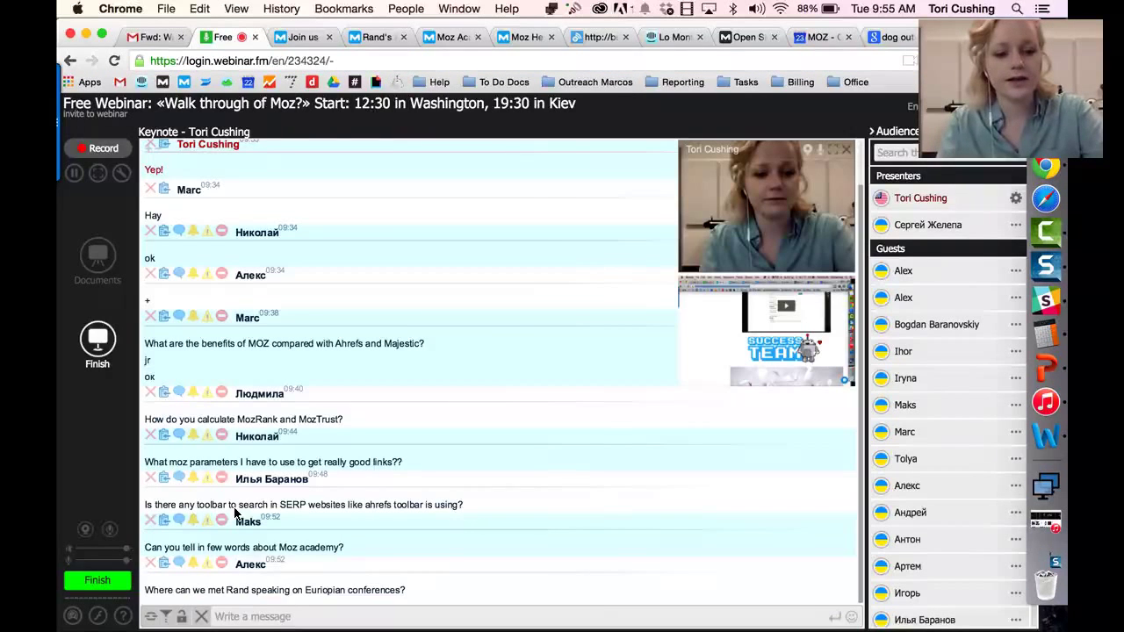
pyautogui.click(220, 623)
pyautogui.write('https://moz.com/help/guides/getting-started/welcome-webinar')
pyautogui.press('Return')
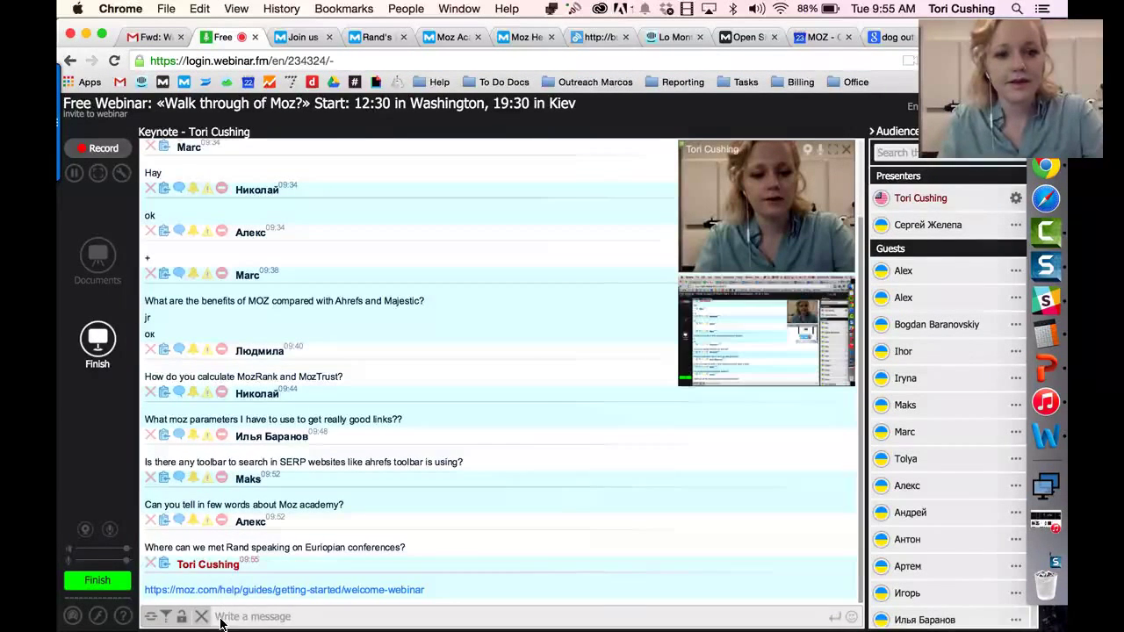
pyautogui.hotkey('ctrl', 'Tab')
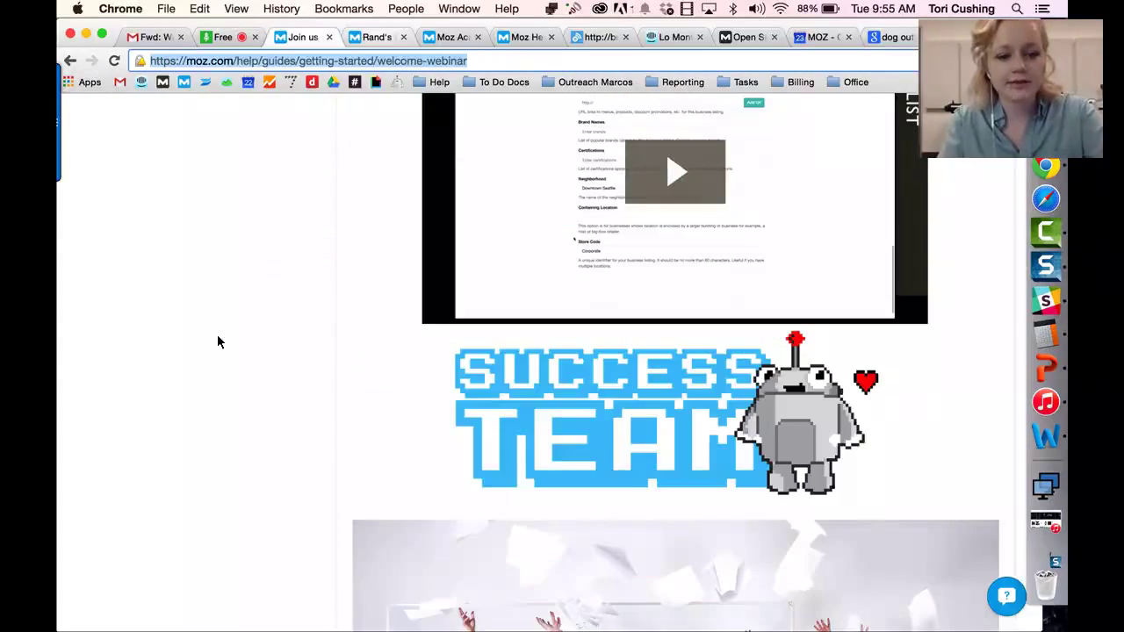
pyautogui.hotkey('ctrl', 'Tab')
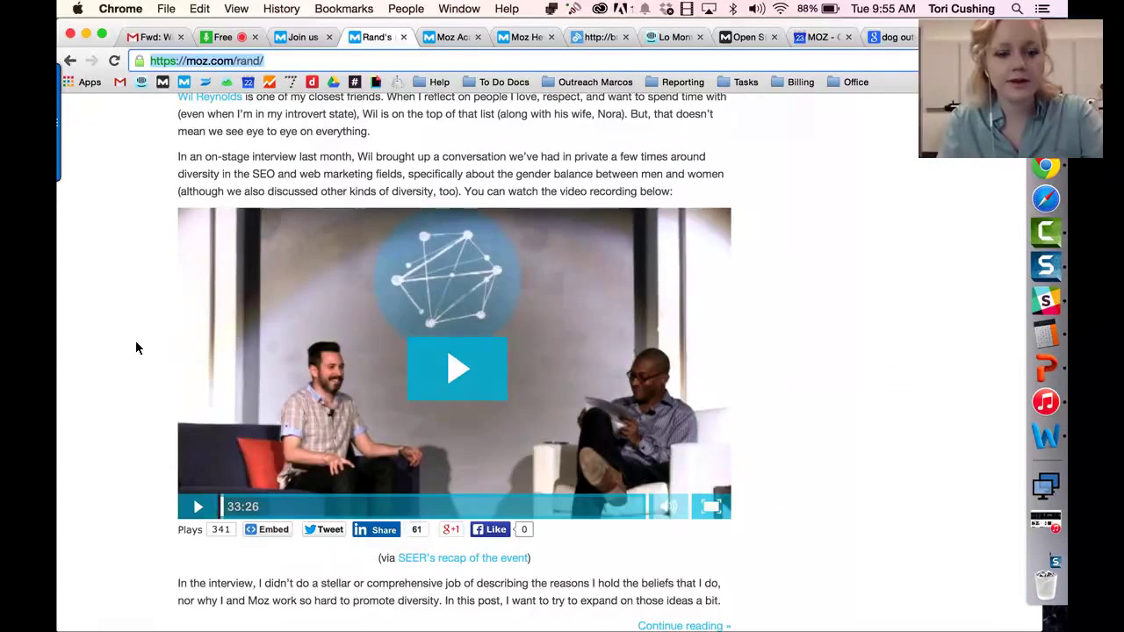
pyautogui.press('super+2')
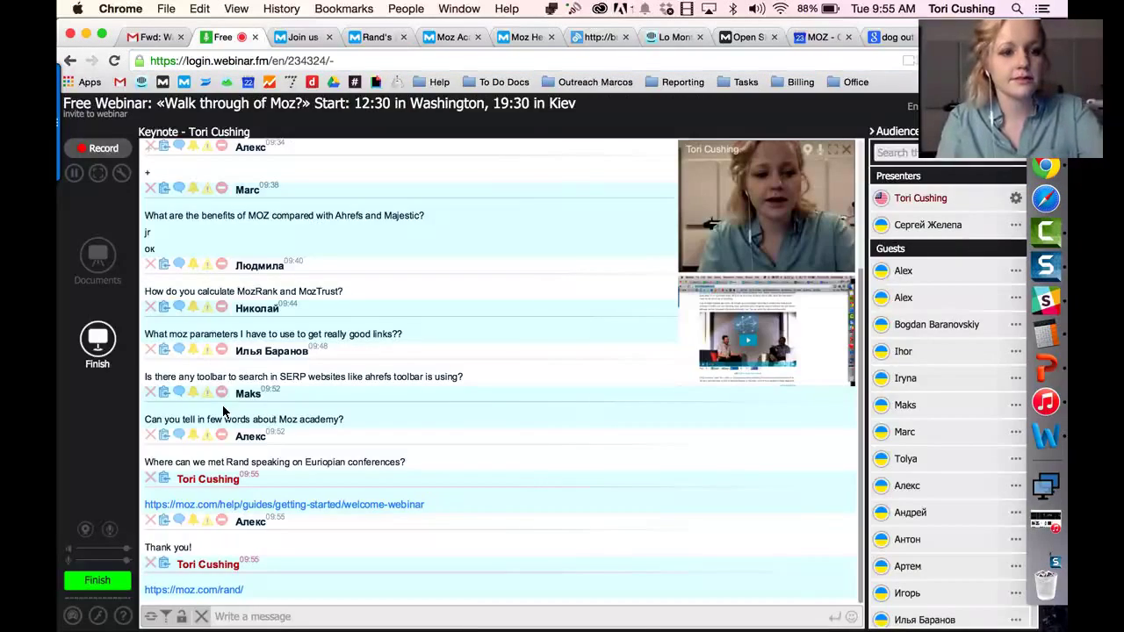
pyautogui.press('super+5')
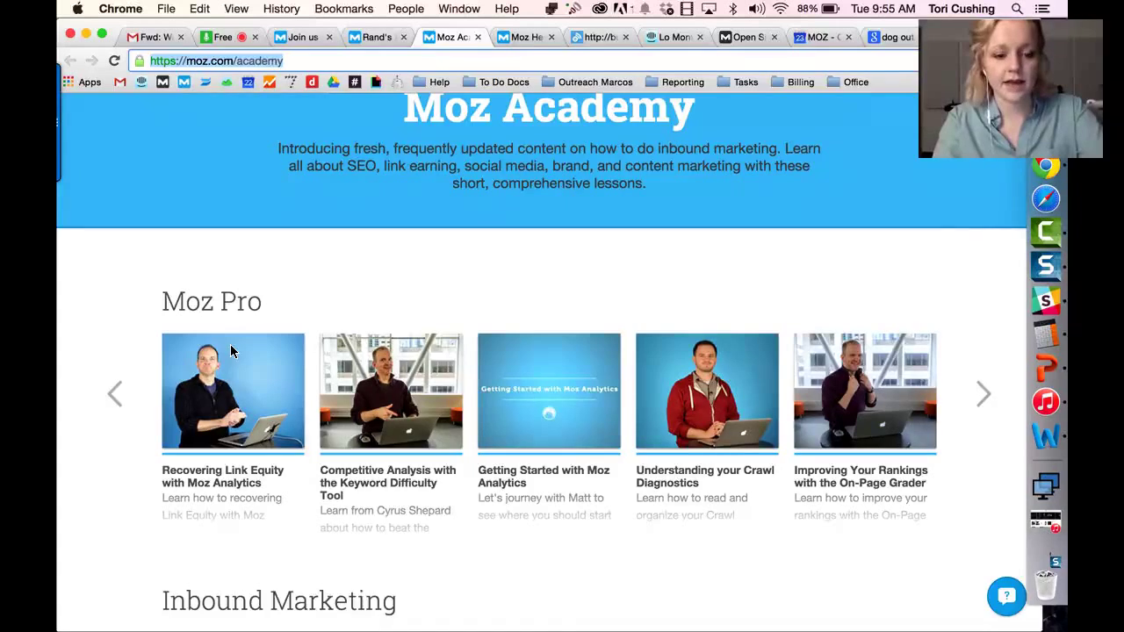
pyautogui.press('super+2')
pyautogui.click(216, 619)
pyautogui.write('https://moz.com/academy')
pyautogui.press('Return')
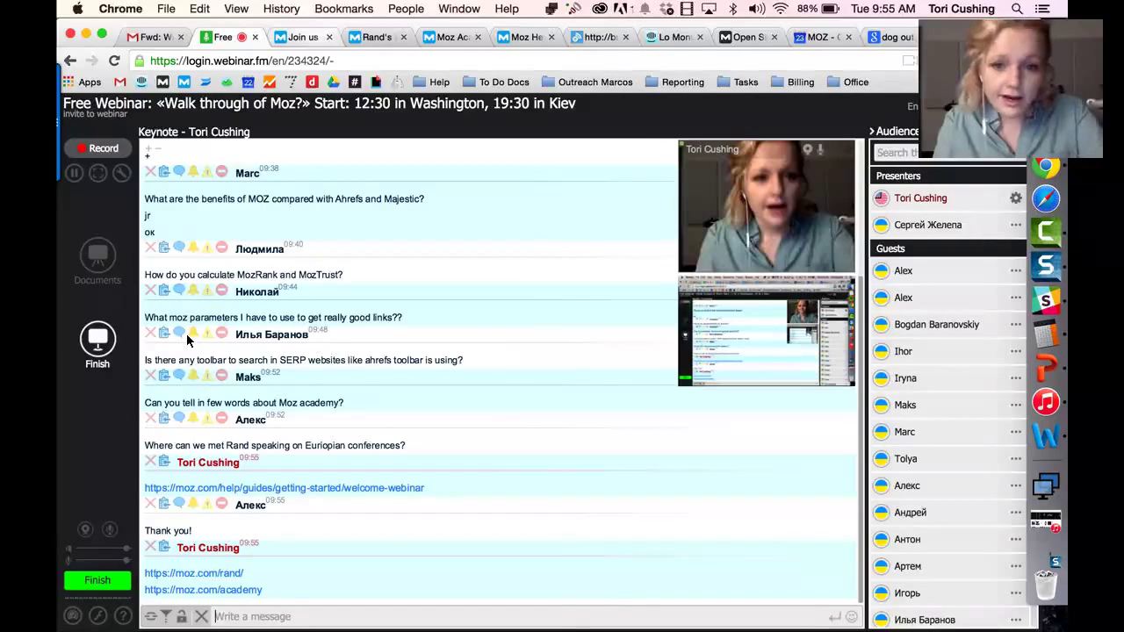
# Step: Examine the Success Webinars page's recorded webinar playlist, upcoming sessions and tool-specific webinars
pyautogui.press('super+3')
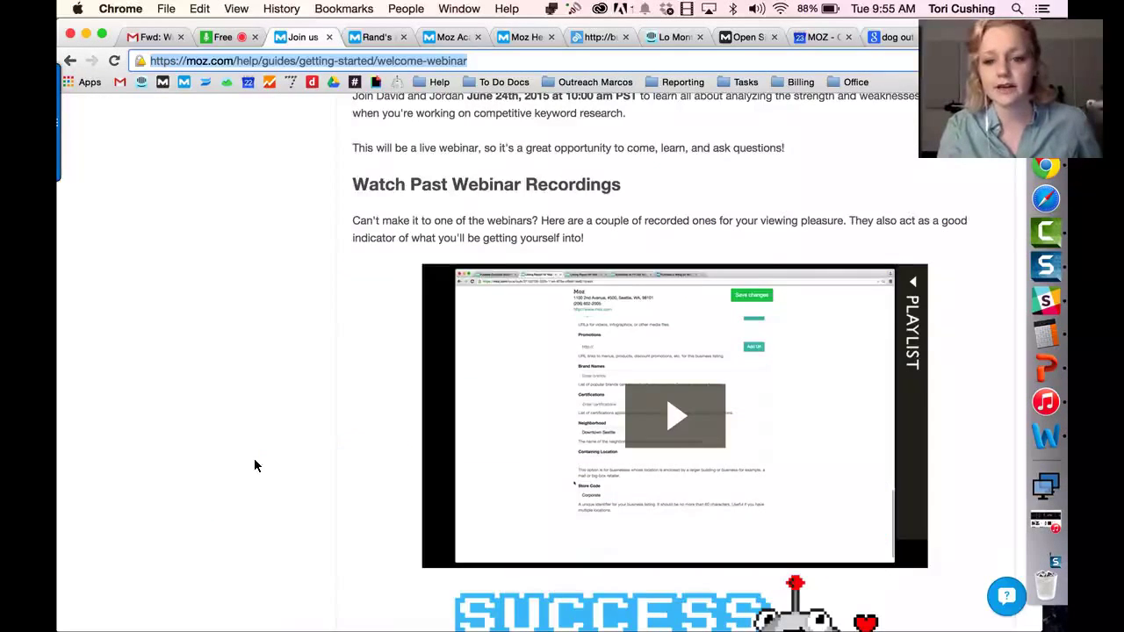
pyautogui.scroll(-2, 484, 446)
pyautogui.moveTo(484, 446)
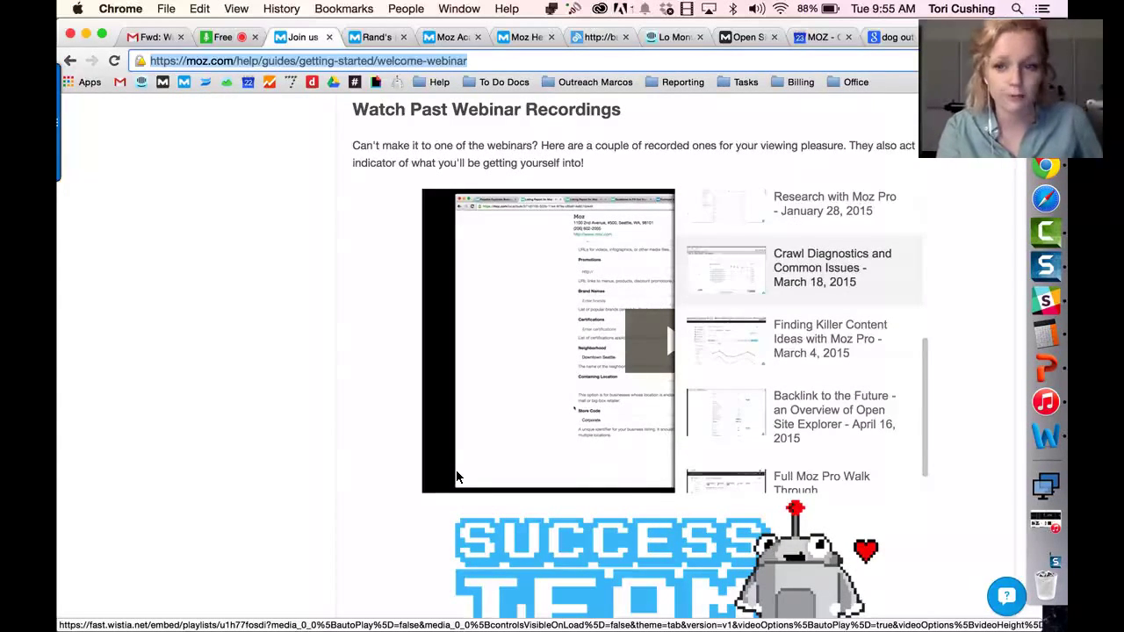
pyautogui.scroll(-1, 456, 475)
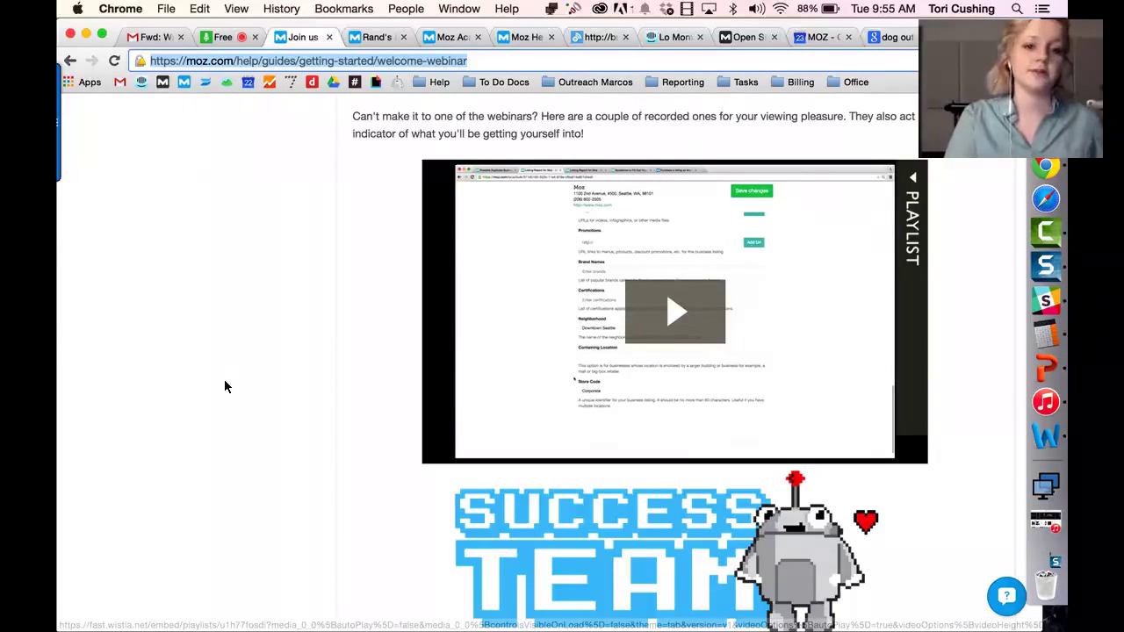
pyautogui.scroll(-10, 211, 404)
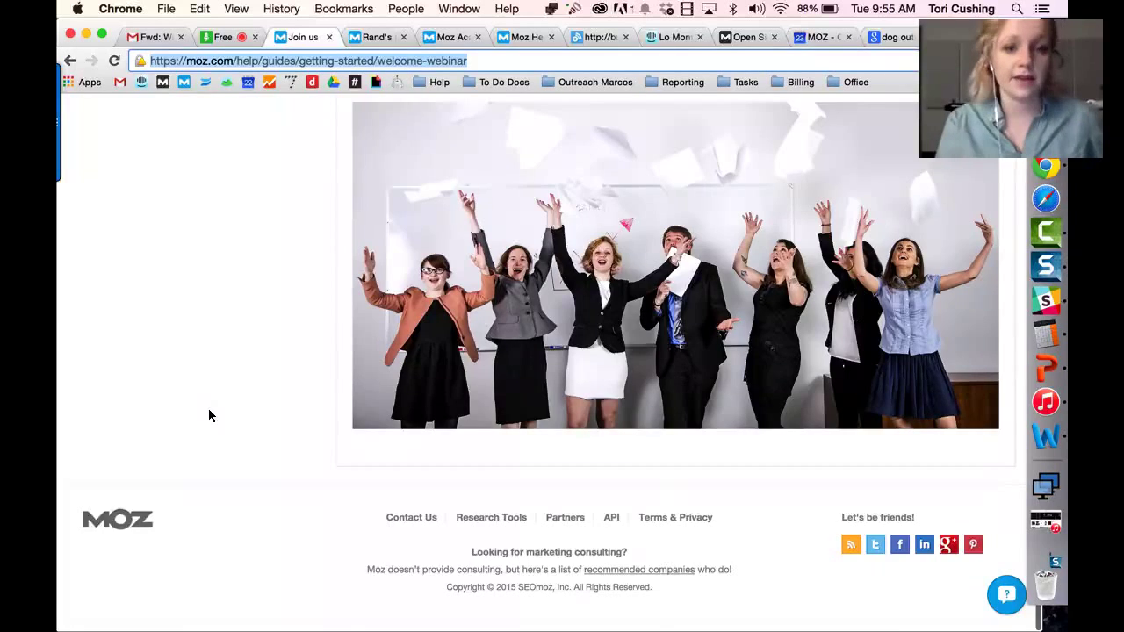
pyautogui.scroll(10, 167, 374)
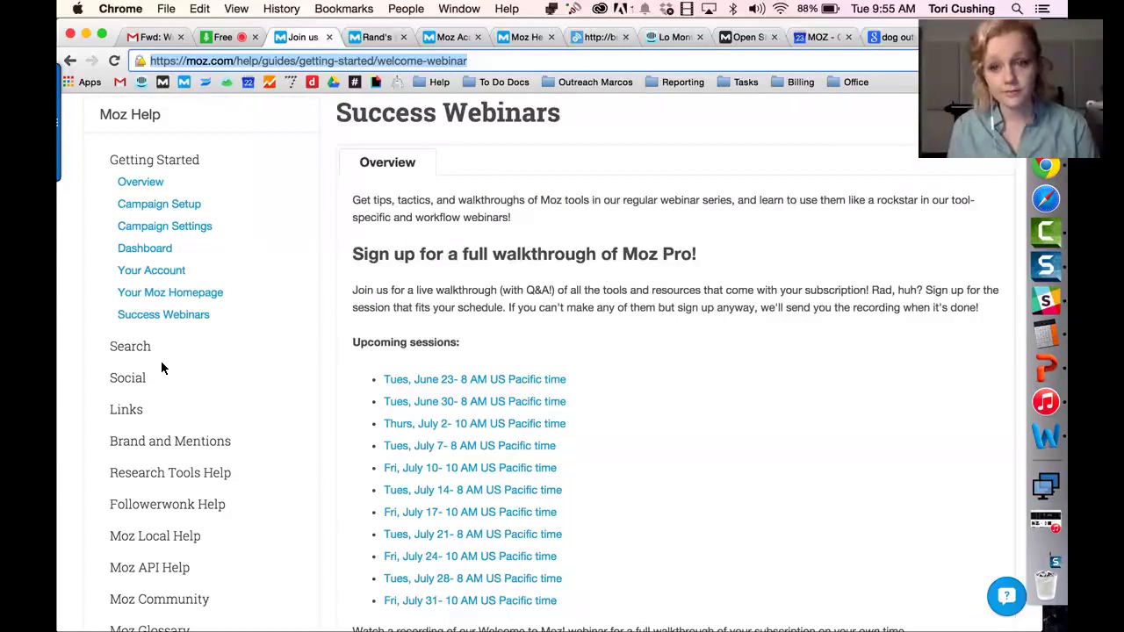
pyautogui.hotkey('ctrl', 'shift', 'Tab')
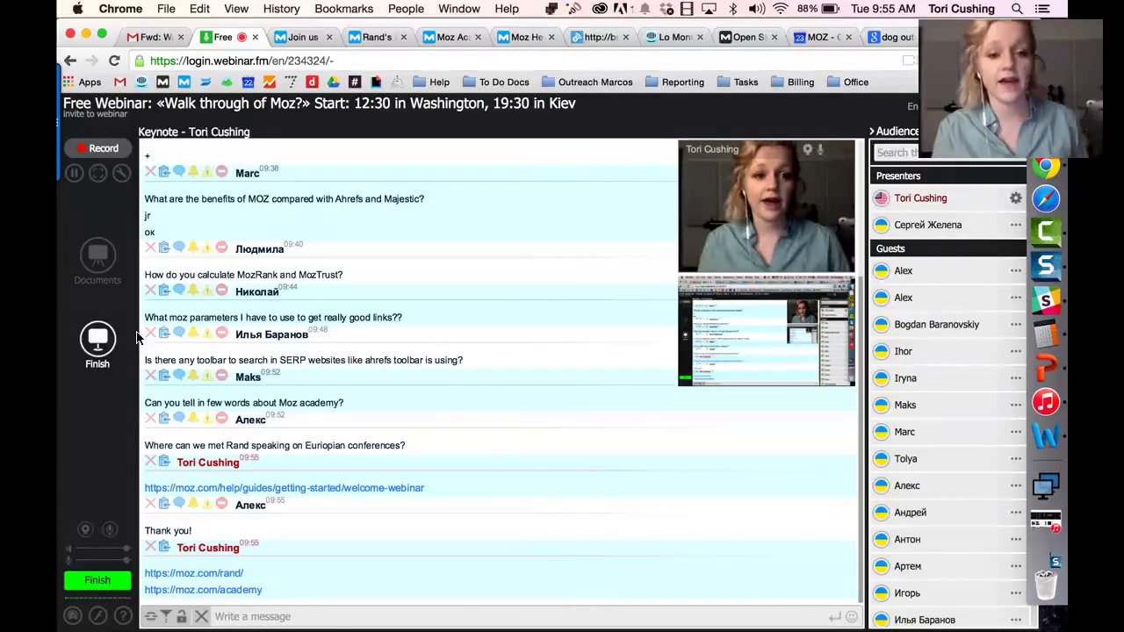
pyautogui.hotkey('ctrl', 'Tab')
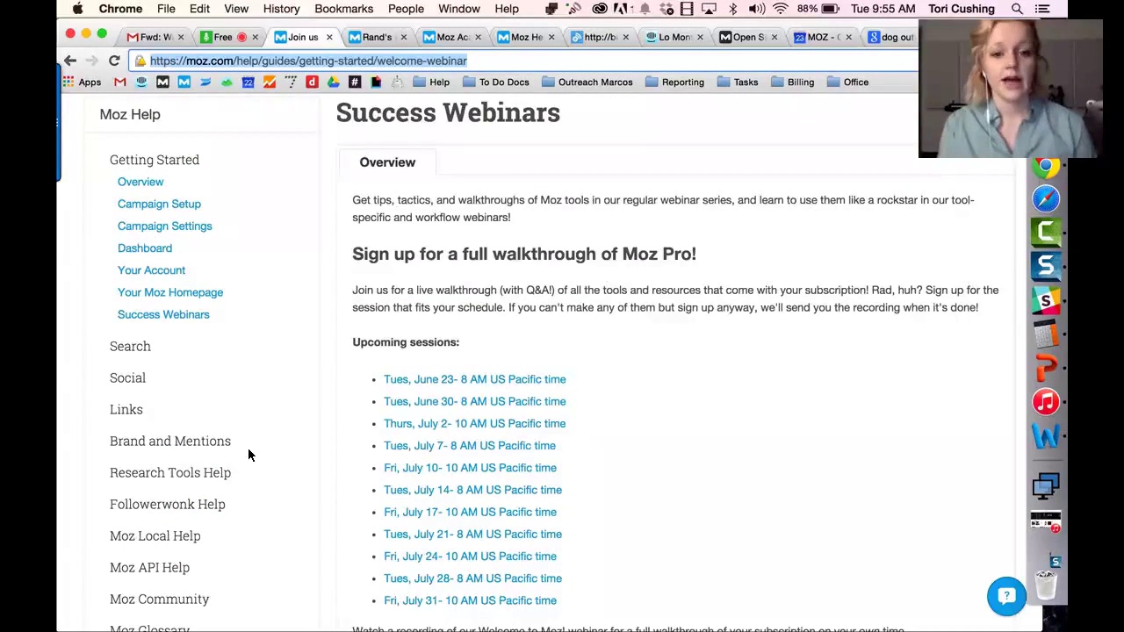
pyautogui.scroll(-5, 275, 457)
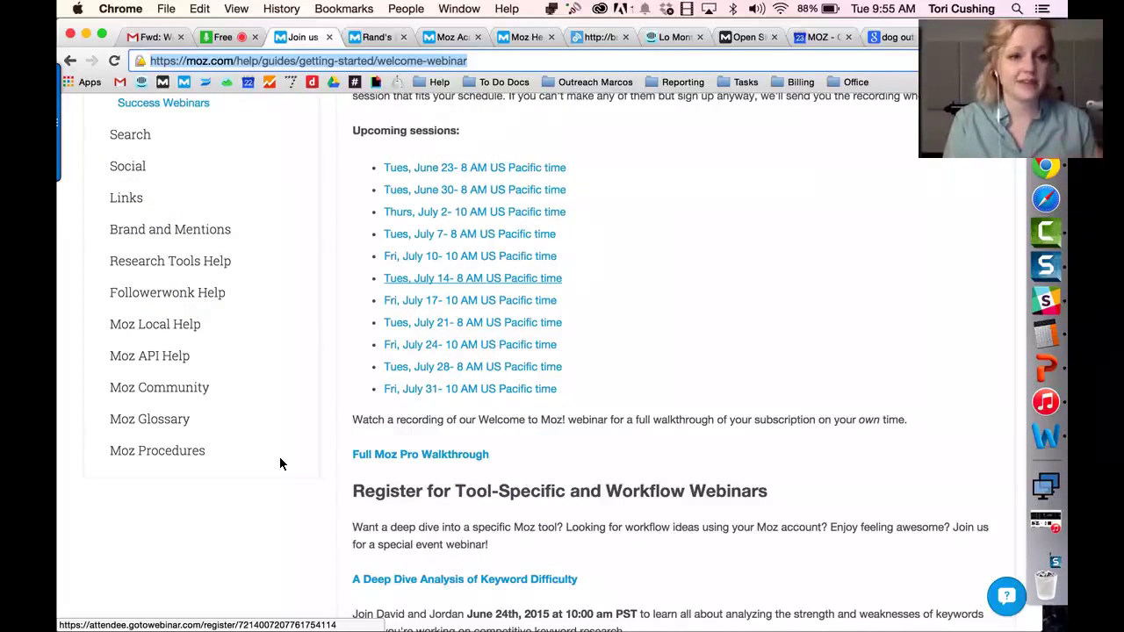
pyautogui.scroll(-15, 266, 419)
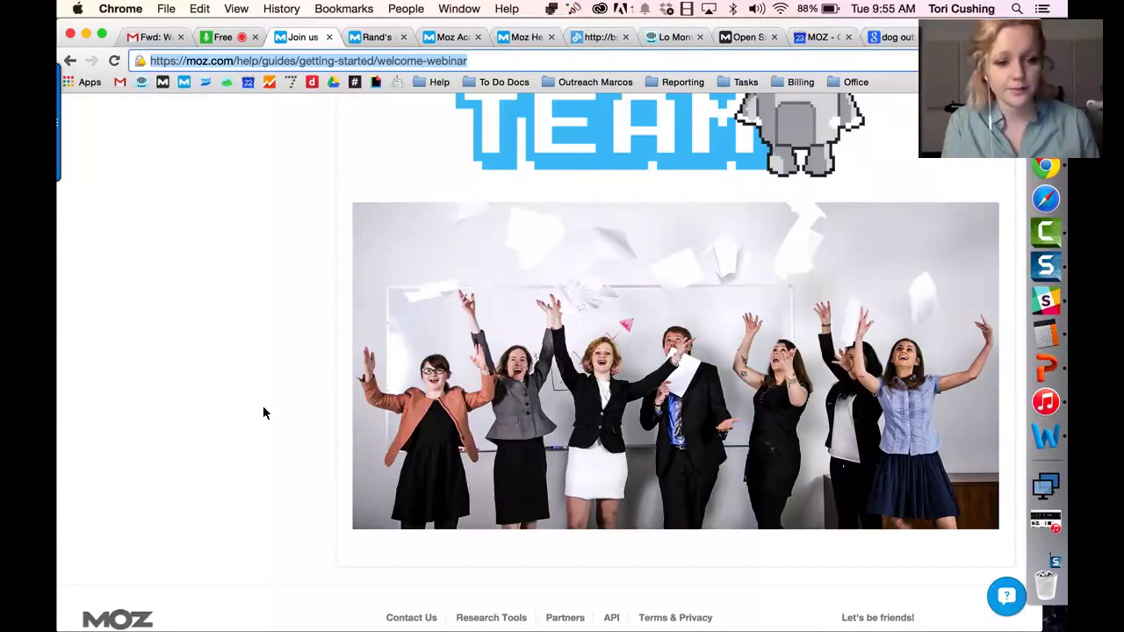
pyautogui.scroll(-2, 173, 361)
# Step: Search Google for "daily fix seo moz", open a Moz Daily SEO Fix video and go to Moz's YouTube channel
pyautogui.hotkey('ctrl', 'shift', 'Tab')
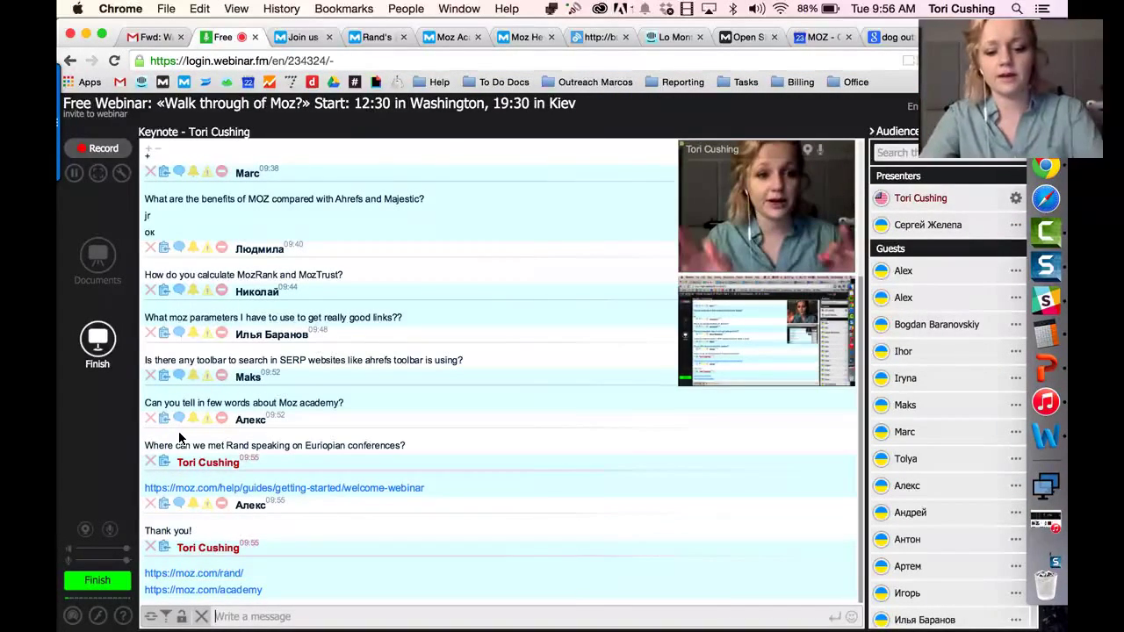
pyautogui.hotkey('ctrl', 'Tab')
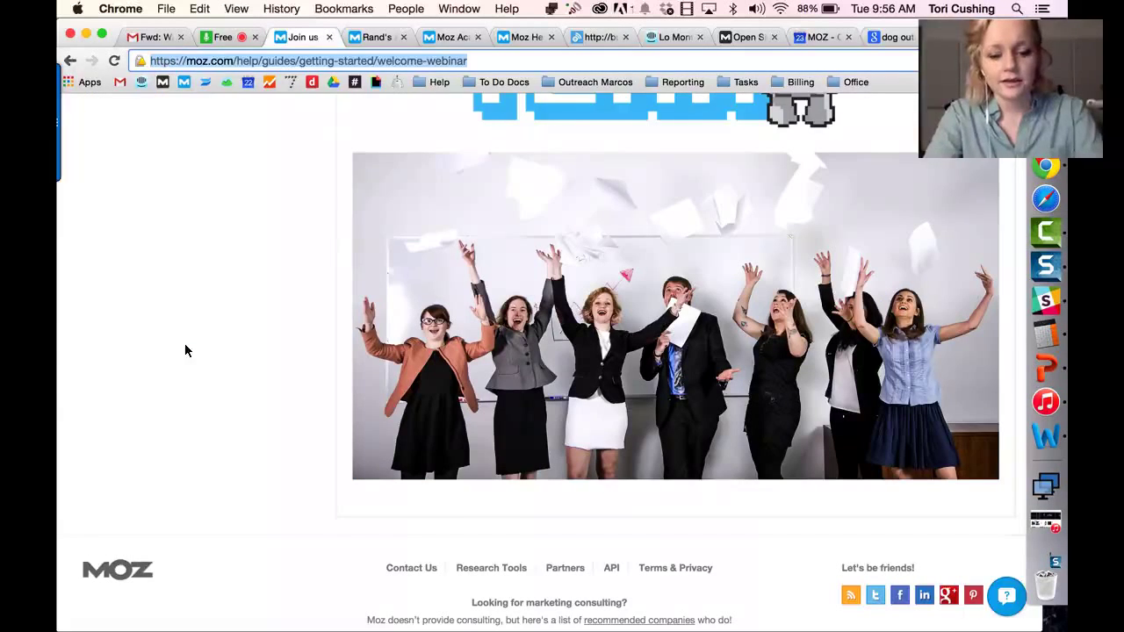
pyautogui.press('super+l')
pyautogui.write('daily')
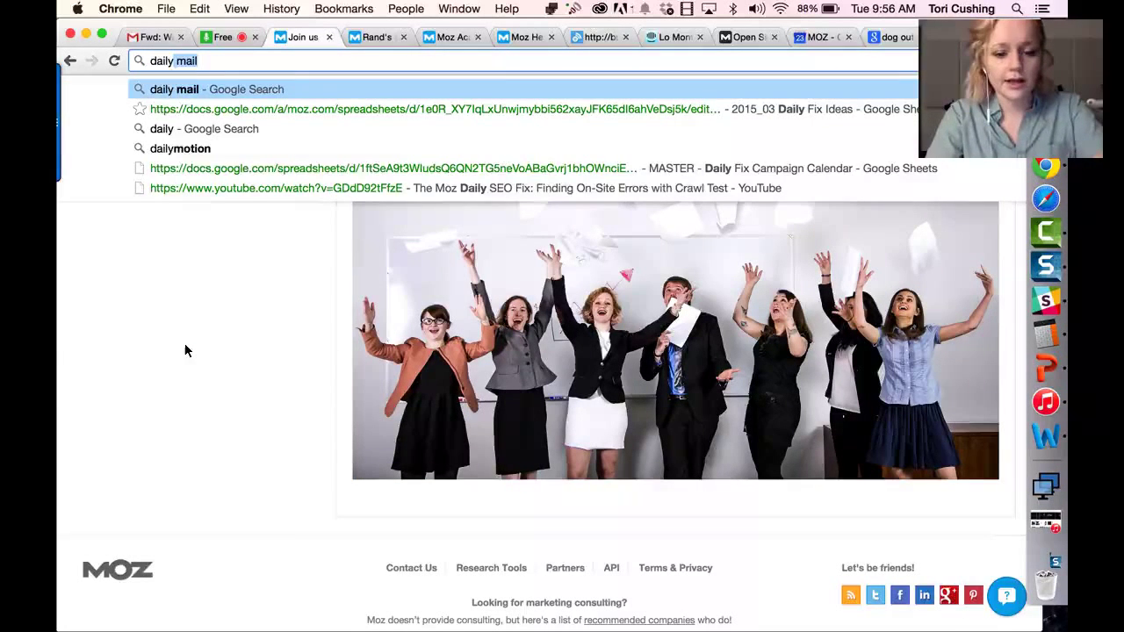
pyautogui.write(' fix se')
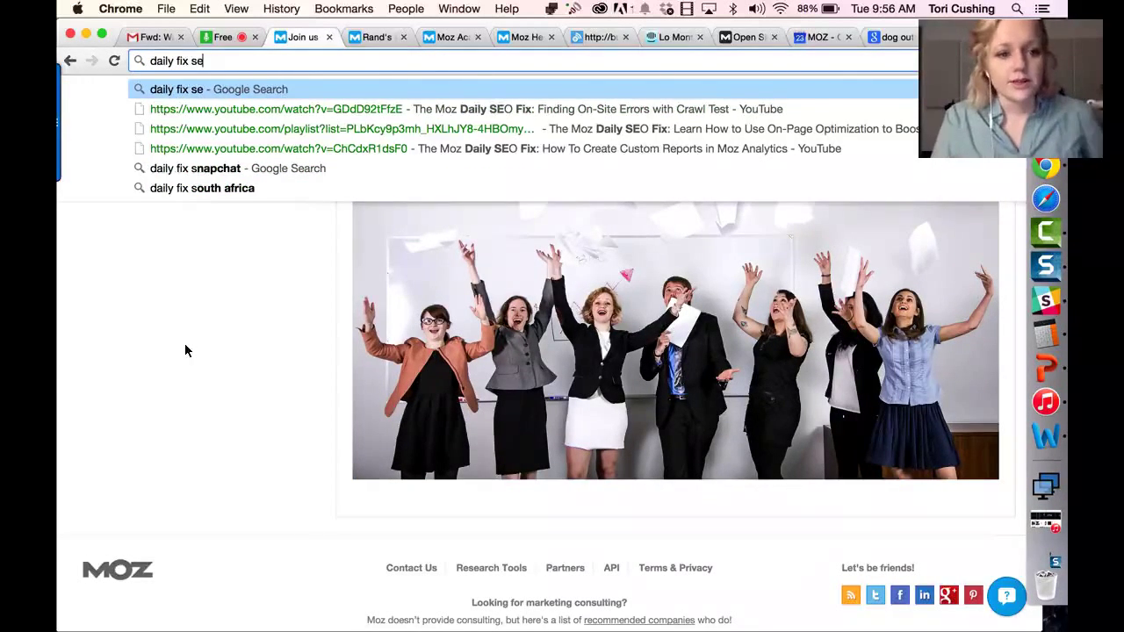
pyautogui.write('o mo')
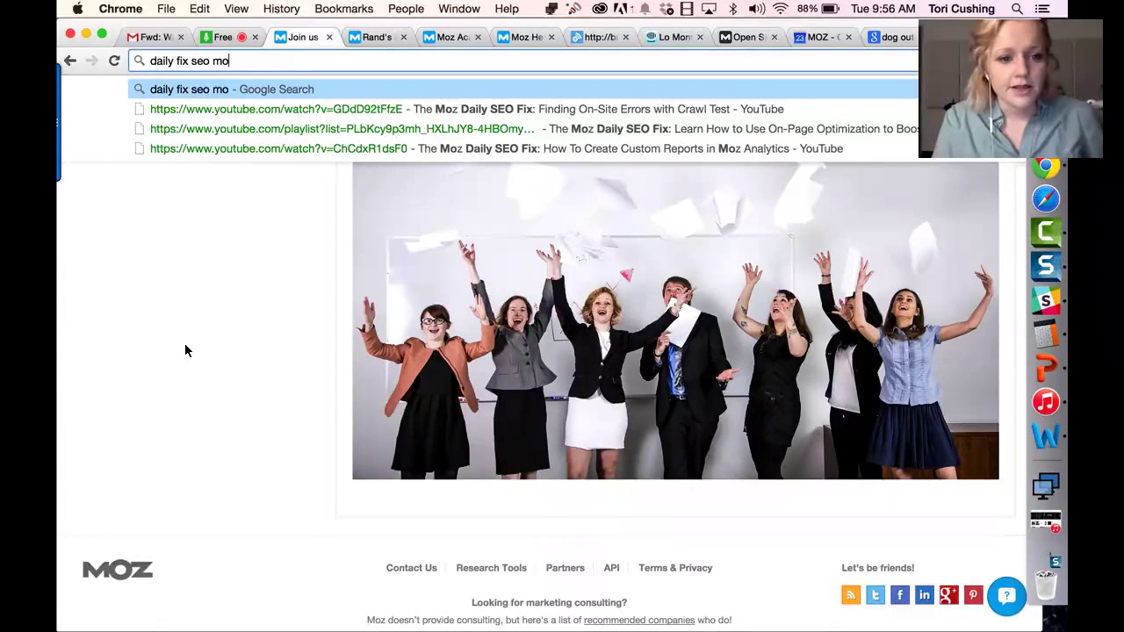
pyautogui.write('z')
pyautogui.press('Return')
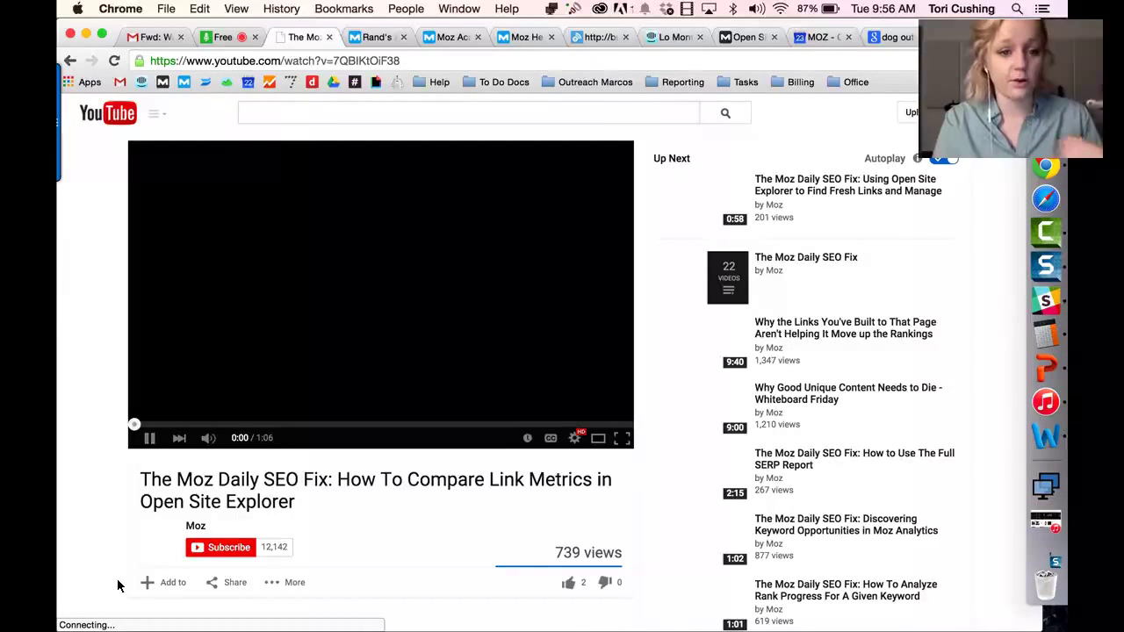
pyautogui.click(195, 527)
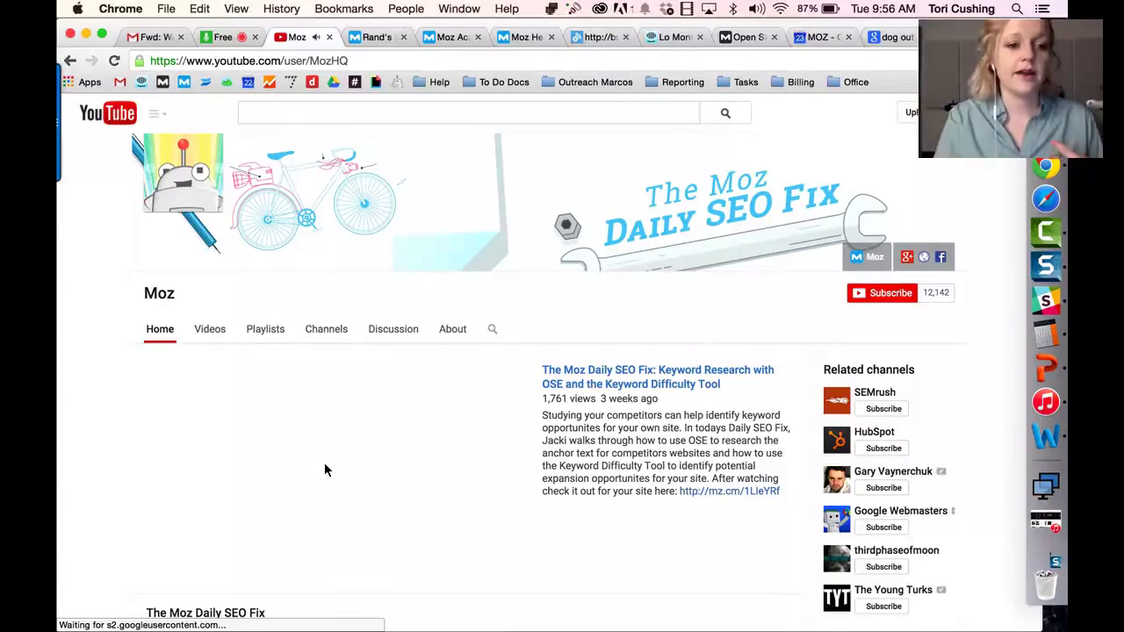
pyautogui.scroll(-5, 254, 474)
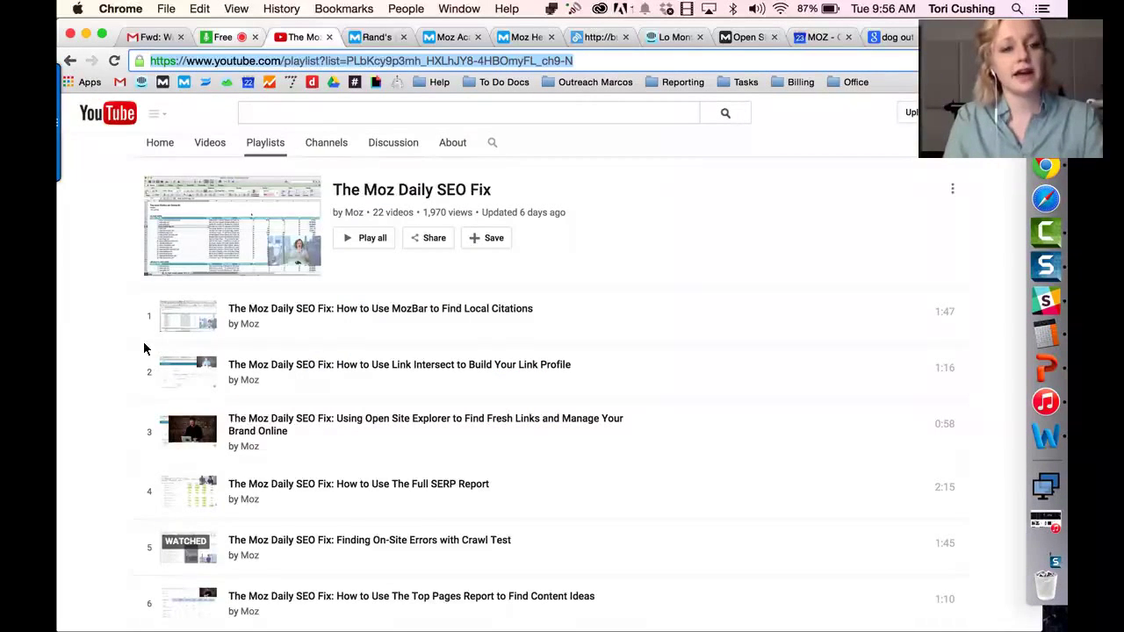
pyautogui.scroll(-2, 149, 481)
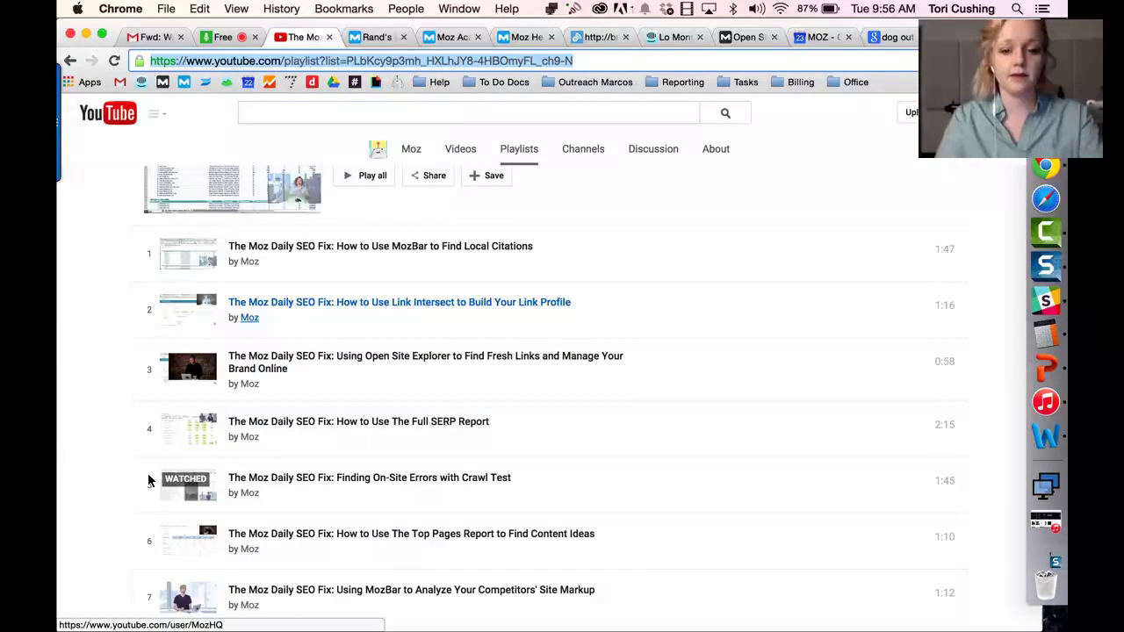
pyautogui.hotkey('ctrl', 'shift', 'Tab')
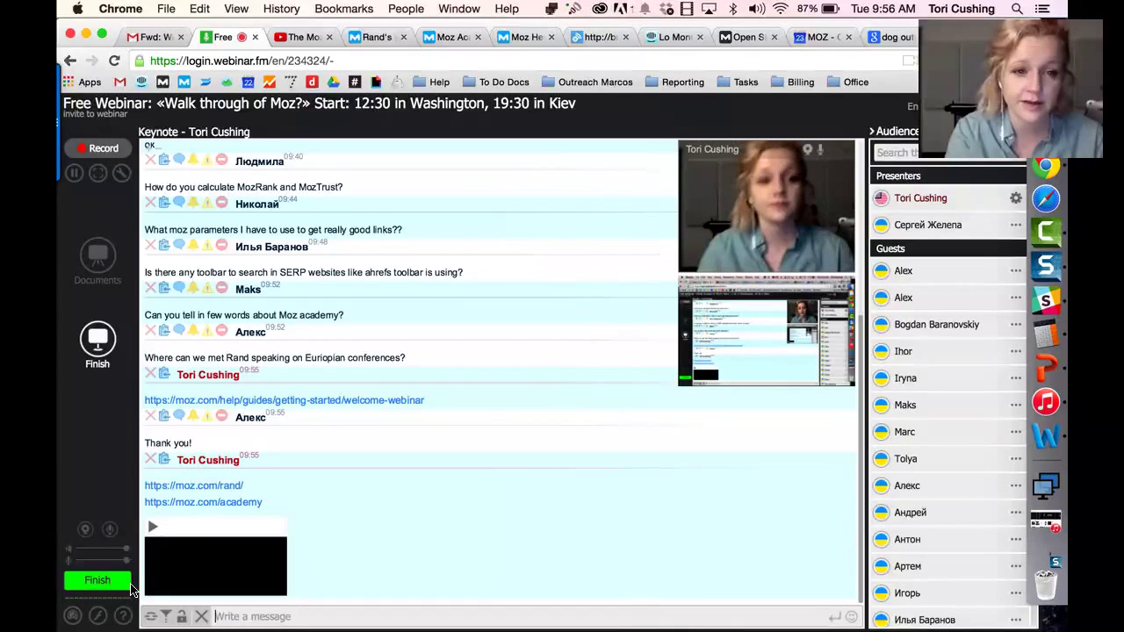
# Step: Play the "How to Use Link Intersect to Build Your Link Profile" video, close the YouTube page and return to the webinar chat
pyautogui.hotkey('ctrl', 'Tab')
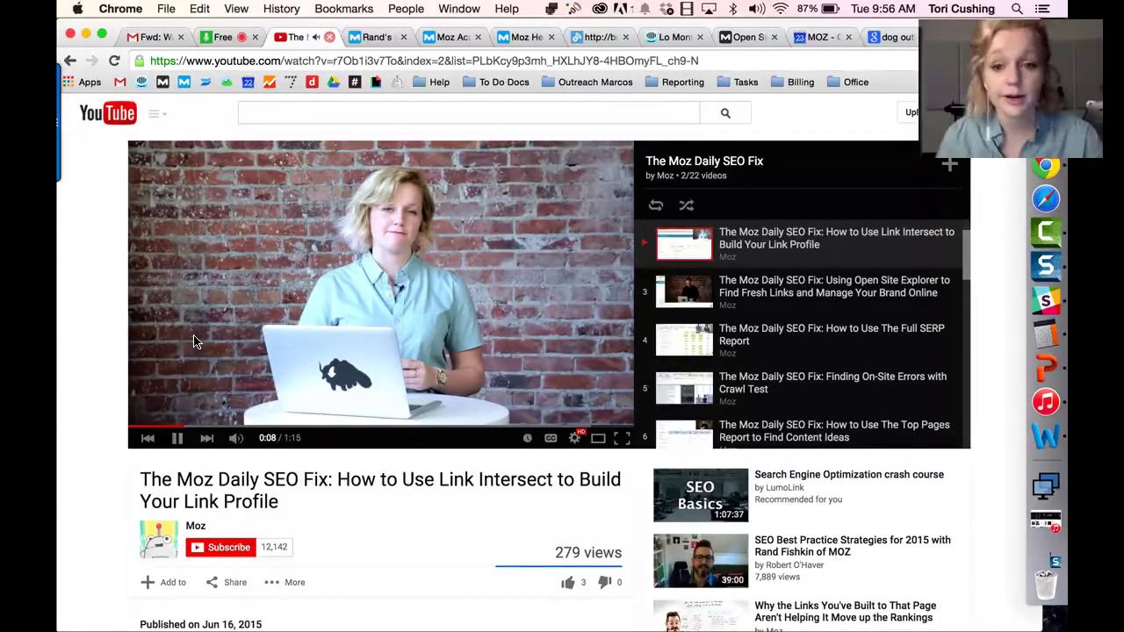
pyautogui.press('super+w')
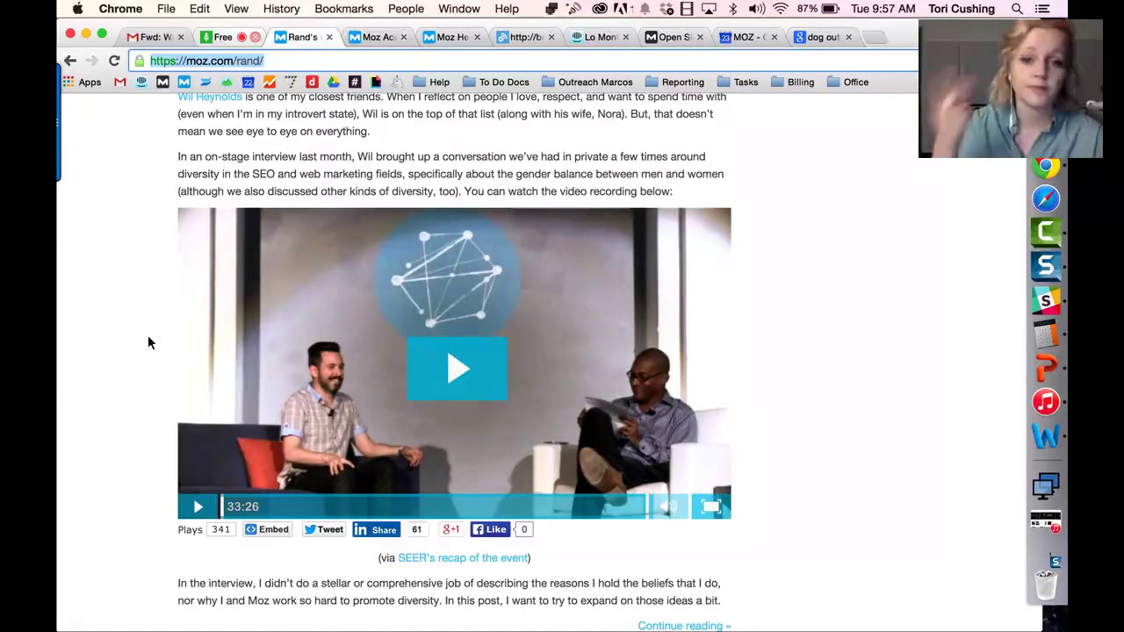
pyautogui.hotkey('ctrl', 'shift', 'Tab')
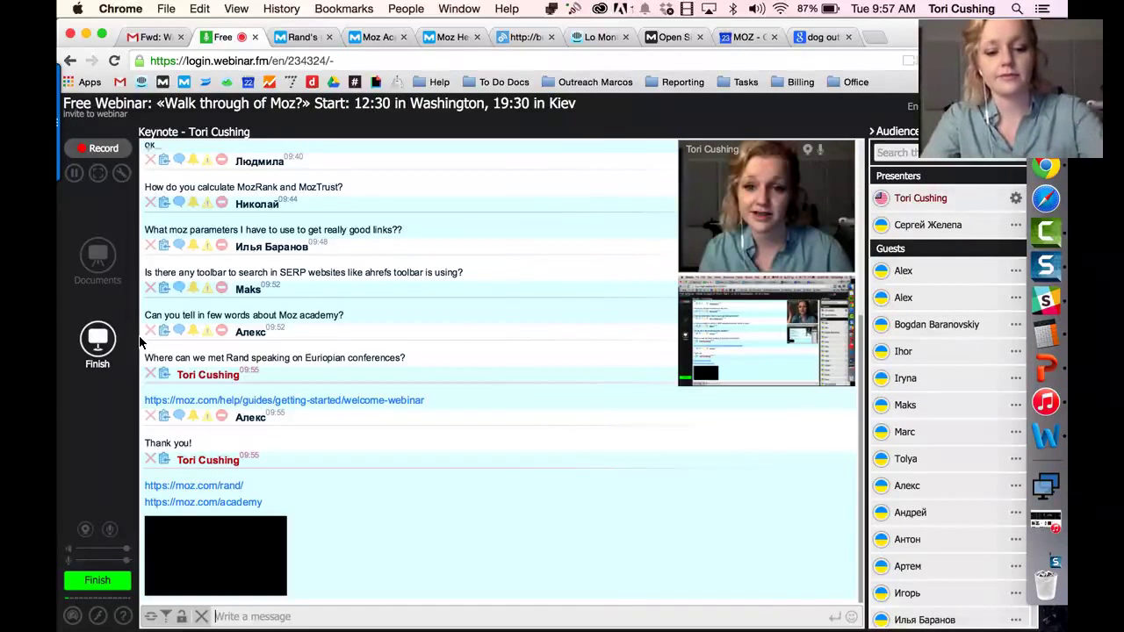
# Step: Search Google for "beginners guide" in place of Rand's Blog and open Moz's The Beginner's Guide to SEO
pyautogui.hotkey('ctrl', 'Tab')
pyautogui.press('super+l')
pyautogui.write('beg')
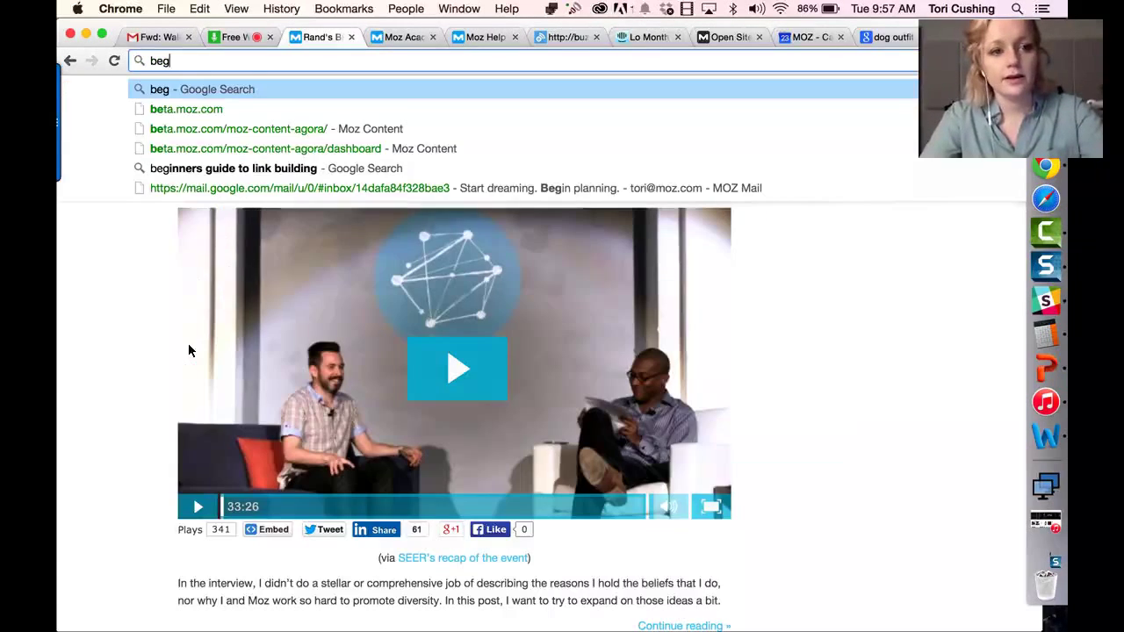
pyautogui.write('inners')
pyautogui.press('BackSpace')
pyautogui.press('BackSpace')
pyautogui.press('BackSpace')
pyautogui.press('BackSpace')
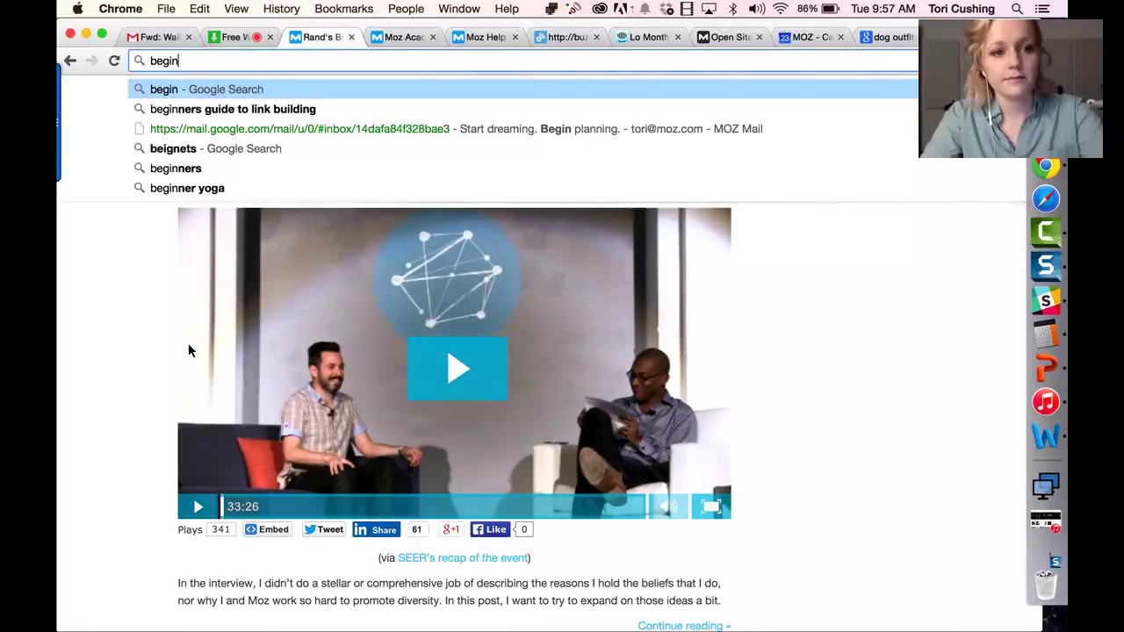
pyautogui.write('ner')
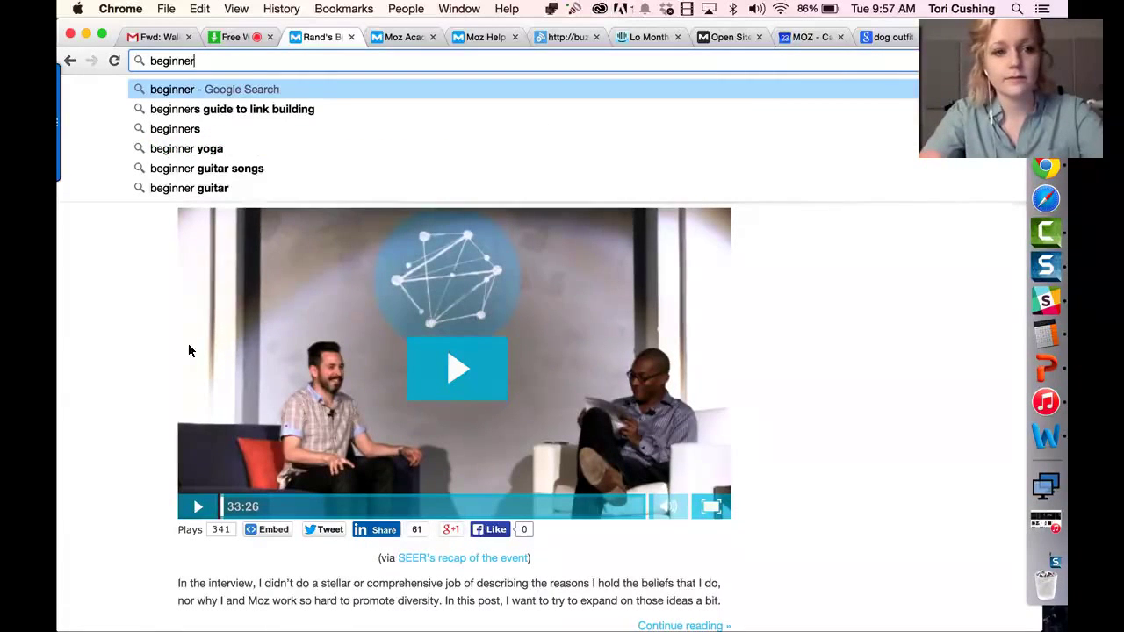
pyautogui.write('s guide')
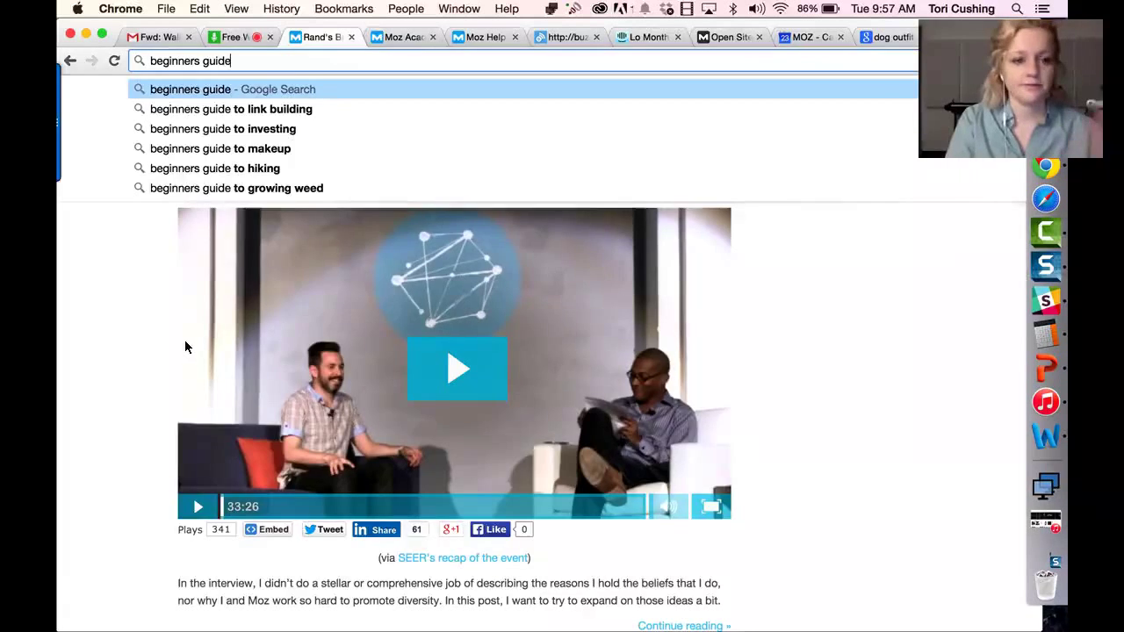
pyautogui.press('Return')
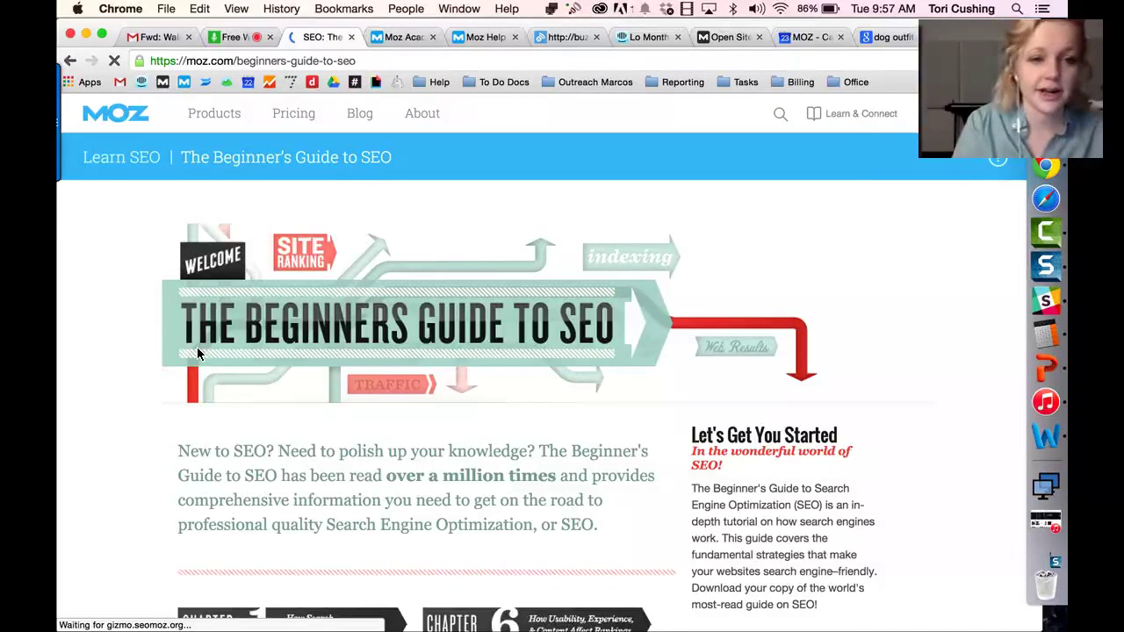
pyautogui.hotkey('ctrl', 'shift', 'Tab')
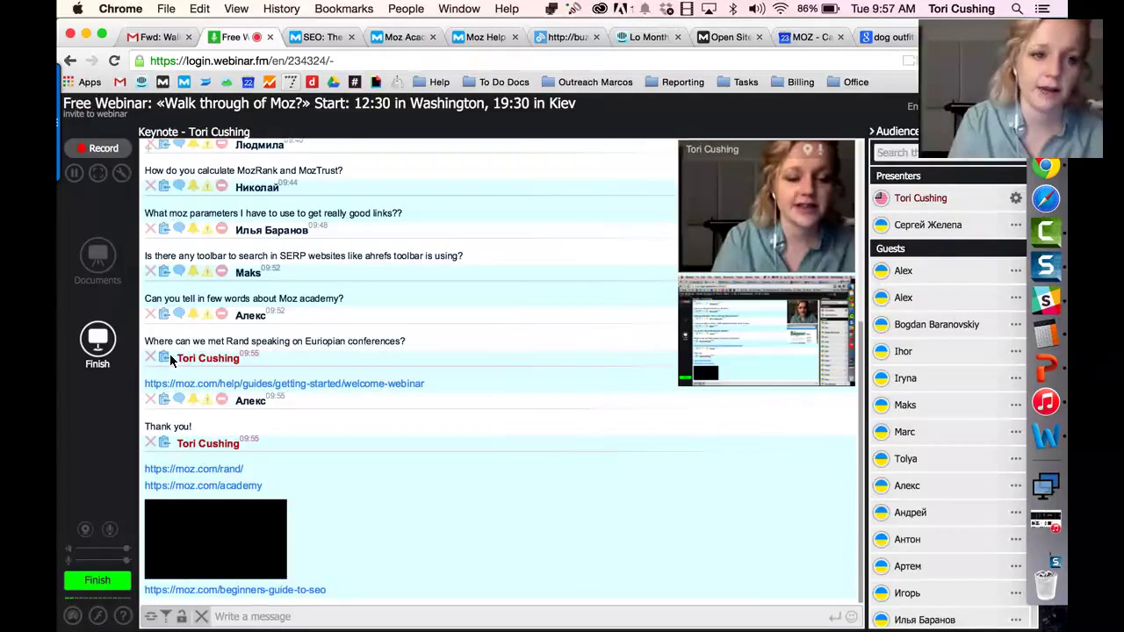
pyautogui.hotkey('ctrl', 'Tab')
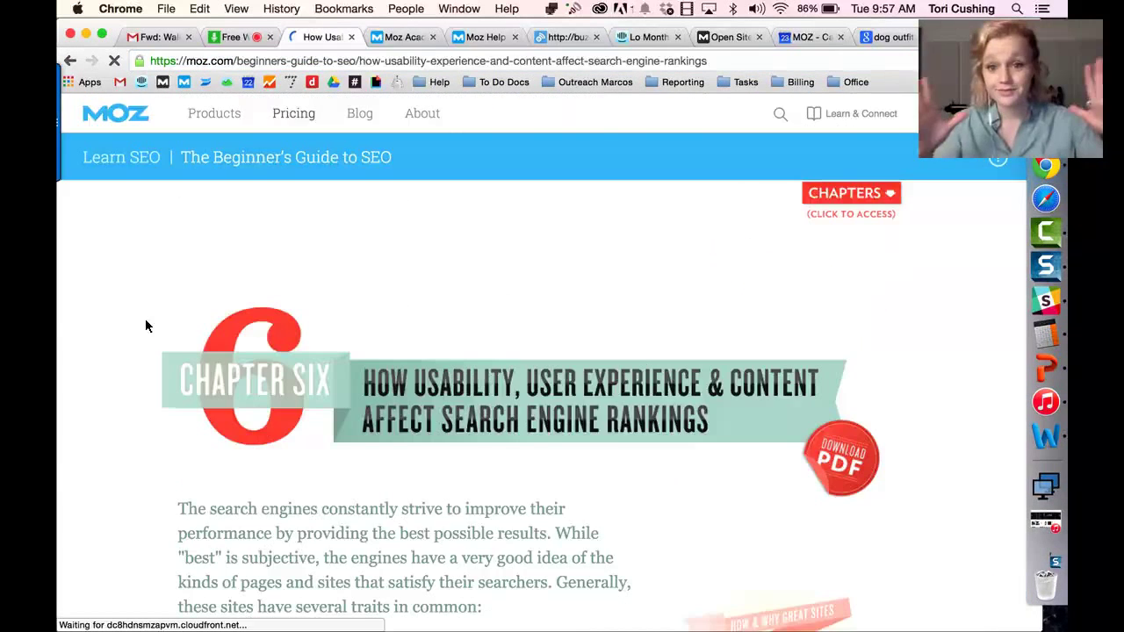
pyautogui.hotkey('ctrl', 'shift', 'Tab')
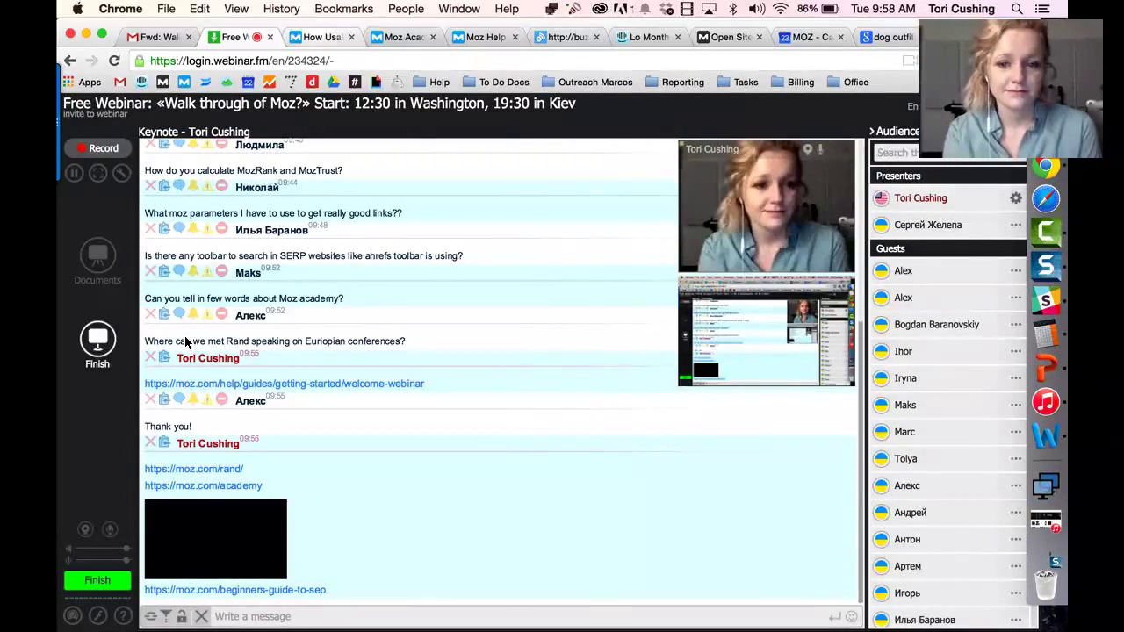
pyautogui.hotkey('ctrl', 'Tab')
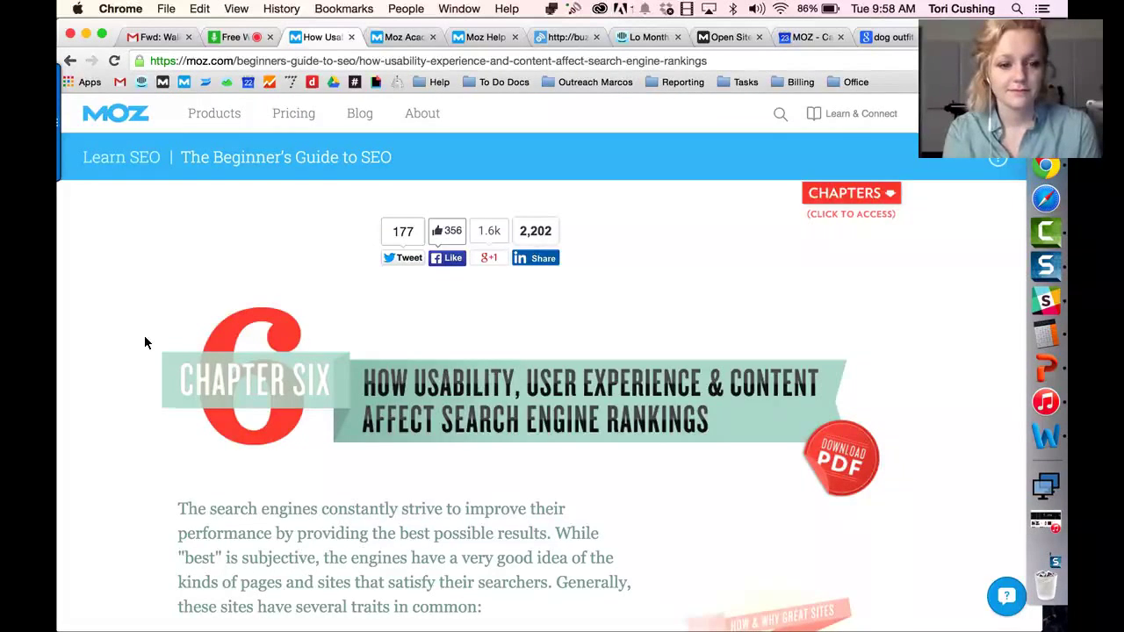
pyautogui.hotkey('ctrl', 'shift', 'Tab')
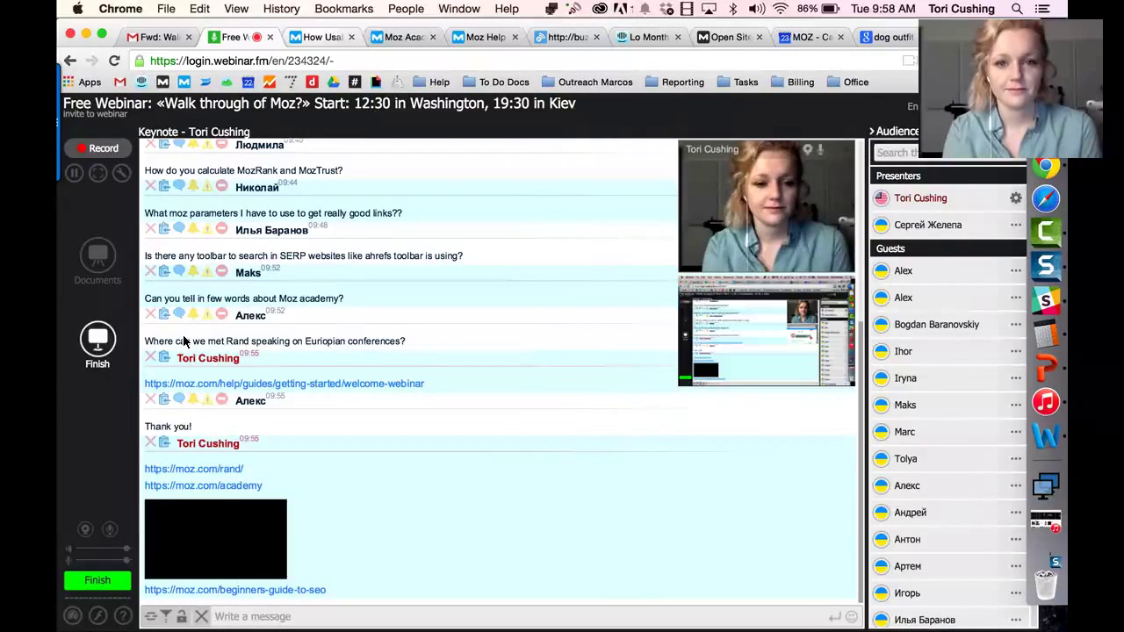
pyautogui.hotkey('ctrl', 'Tab')
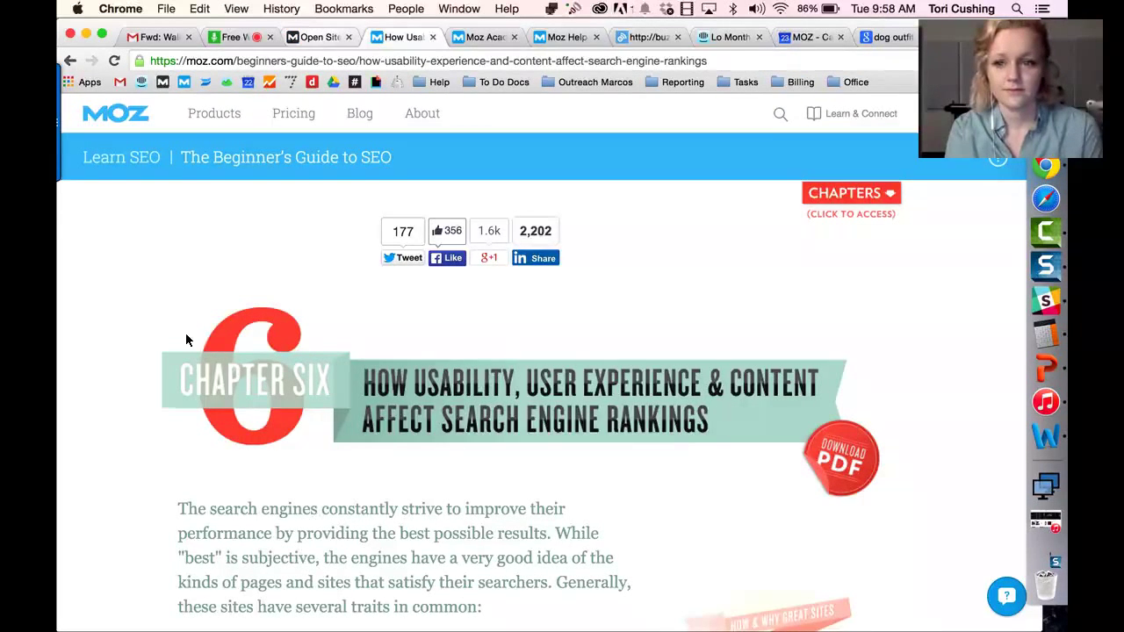
# Step: Check the webinar chat for new messages, return to Open Site Explorer and open the Crawl Test research tool
pyautogui.hotkey('ctrl', 'shift', 'Tab')
pyautogui.click(480, 372)
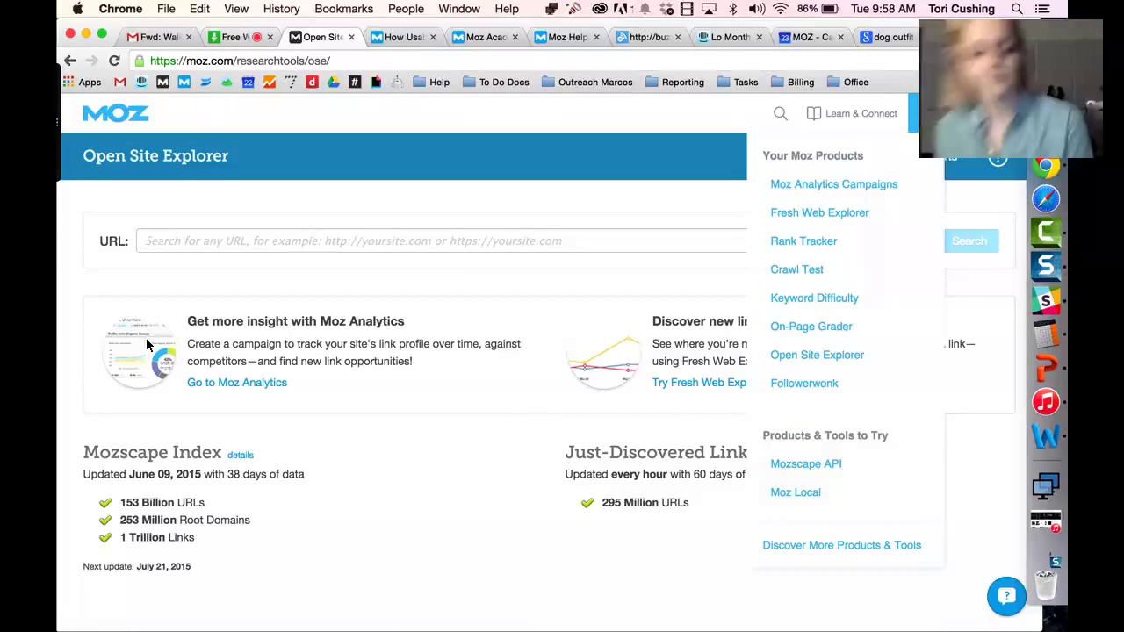
pyautogui.hotkey('ctrl', 'shift', 'Tab')
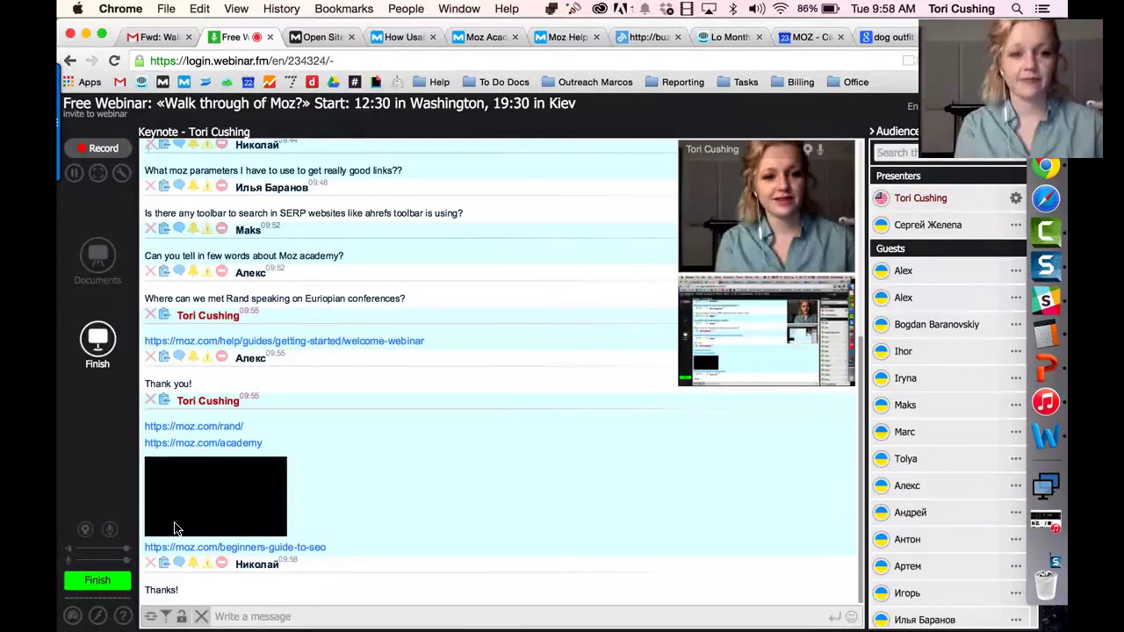
pyautogui.hotkey('ctrl', 'Tab')
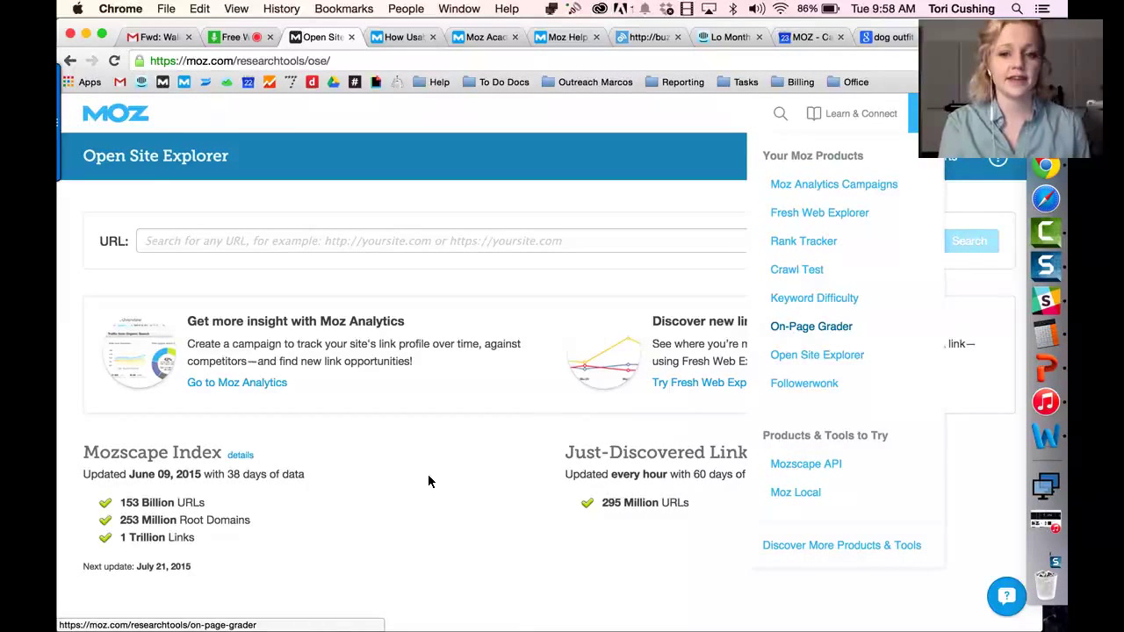
pyautogui.click(796, 270)
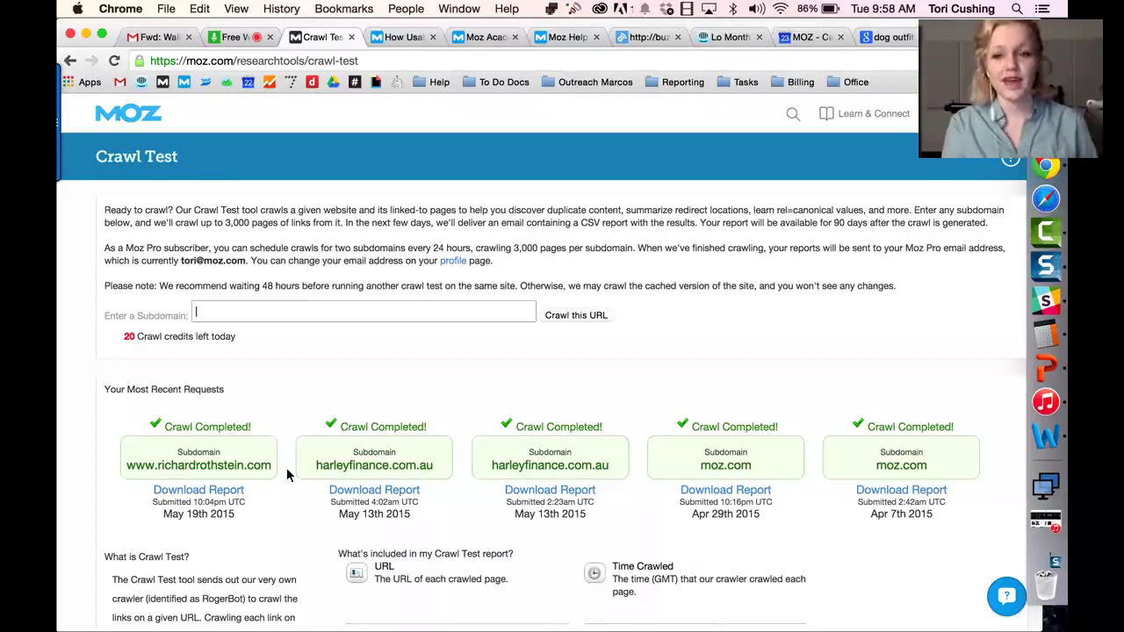
# Step: Open the On-Page Grader from the Moz products list, check the webinar chat and return to the grader page
pyautogui.click(495, 379)
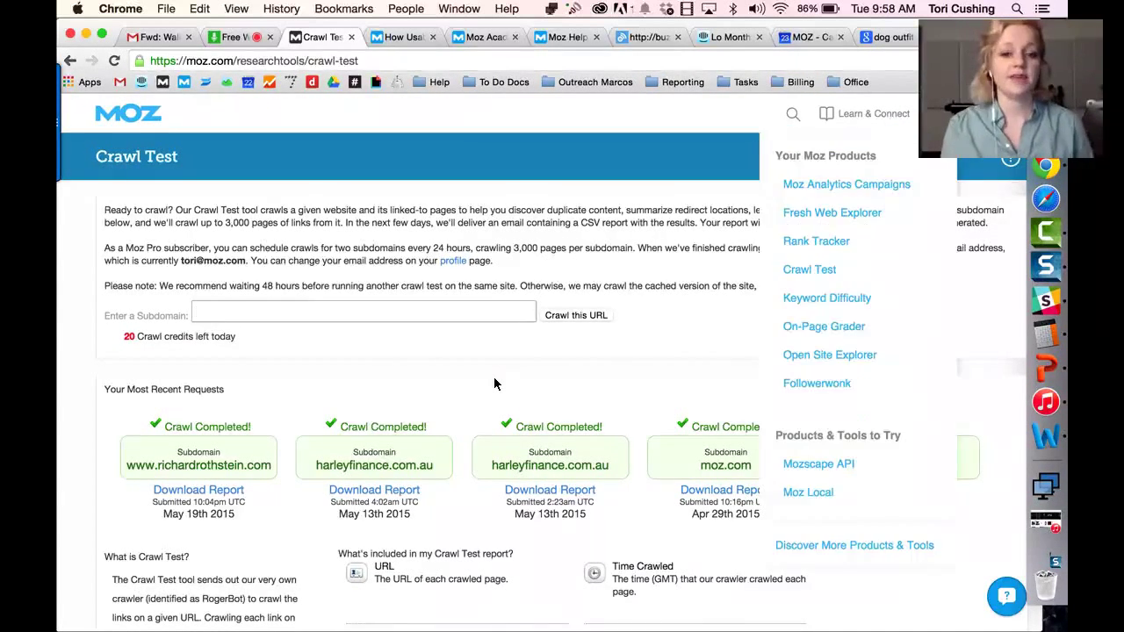
pyautogui.click(429, 482)
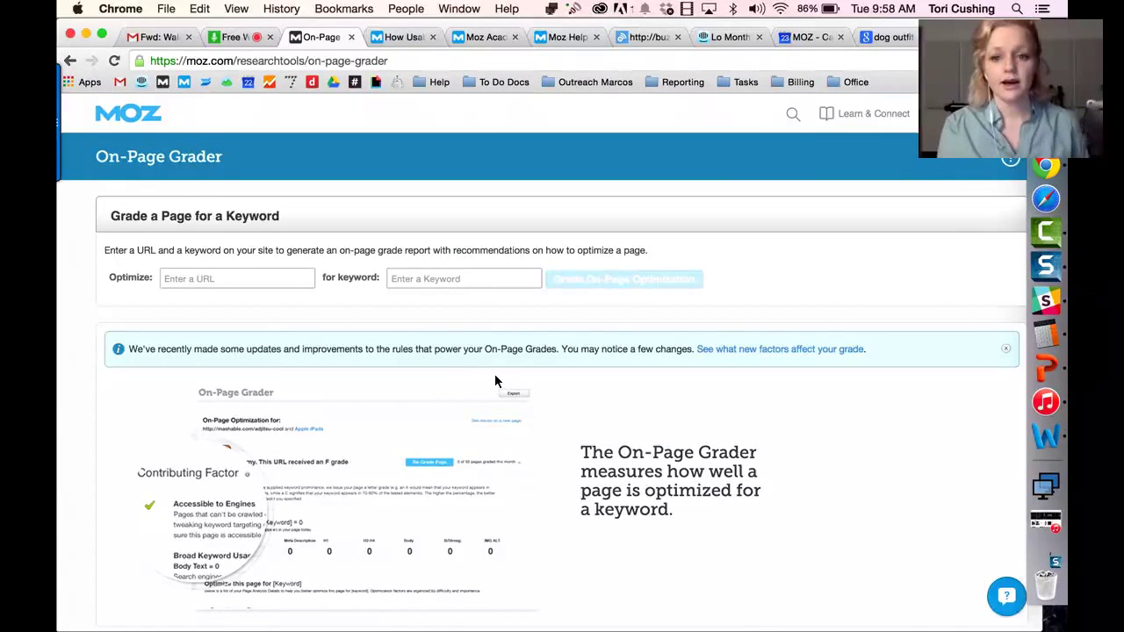
pyautogui.moveTo(938, 114)
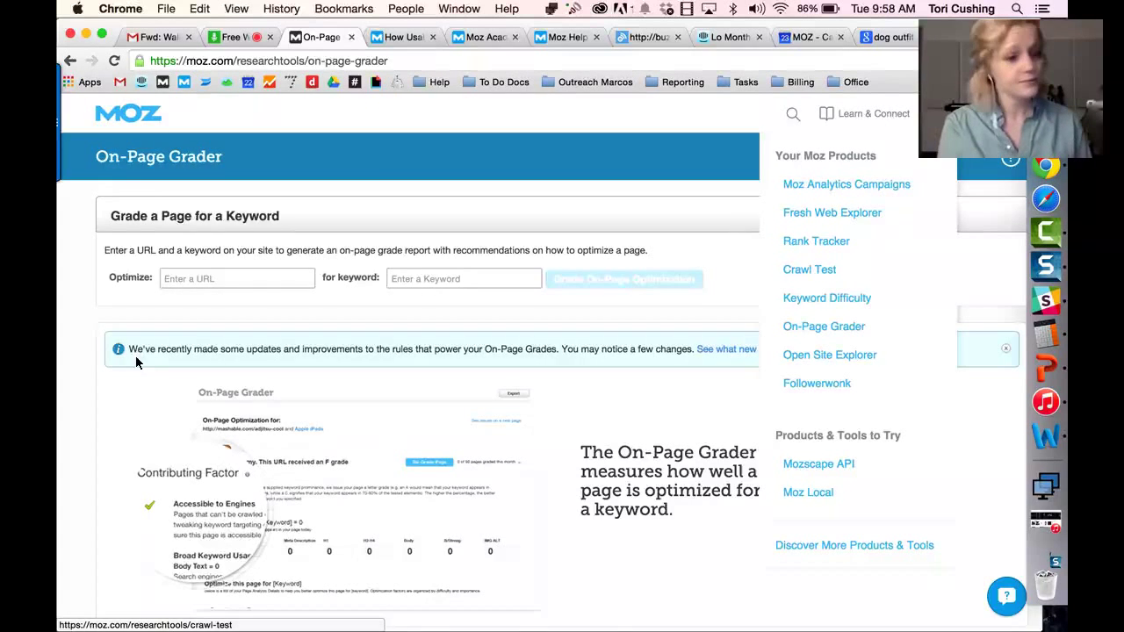
pyautogui.hotkey('ctrl', 'shift', 'Tab')
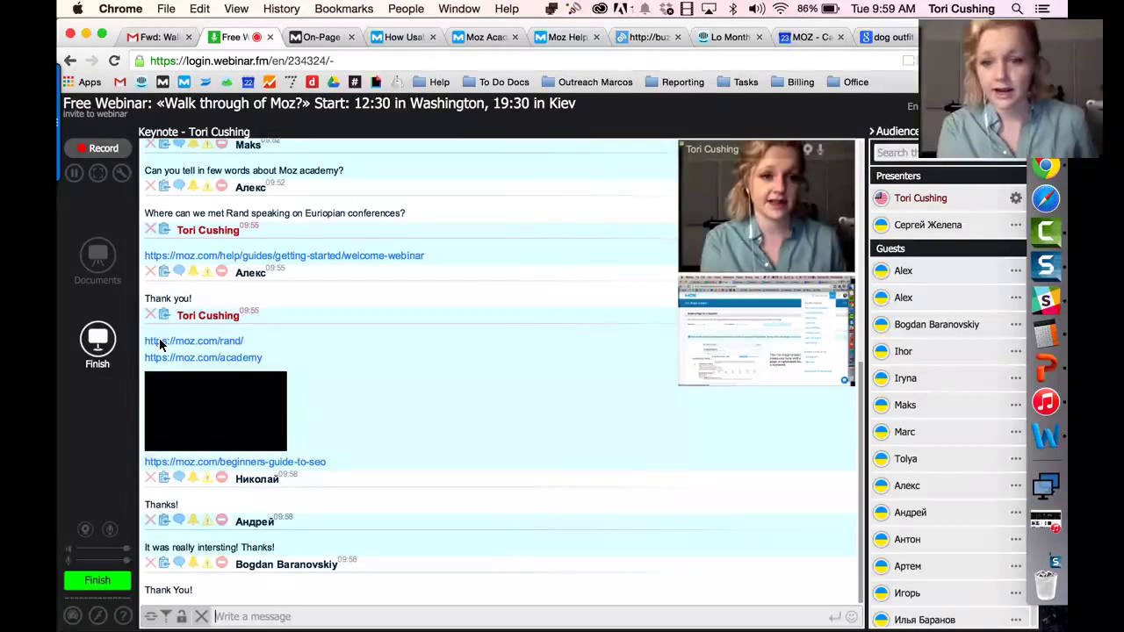
pyautogui.hotkey('ctrl', 'Tab')
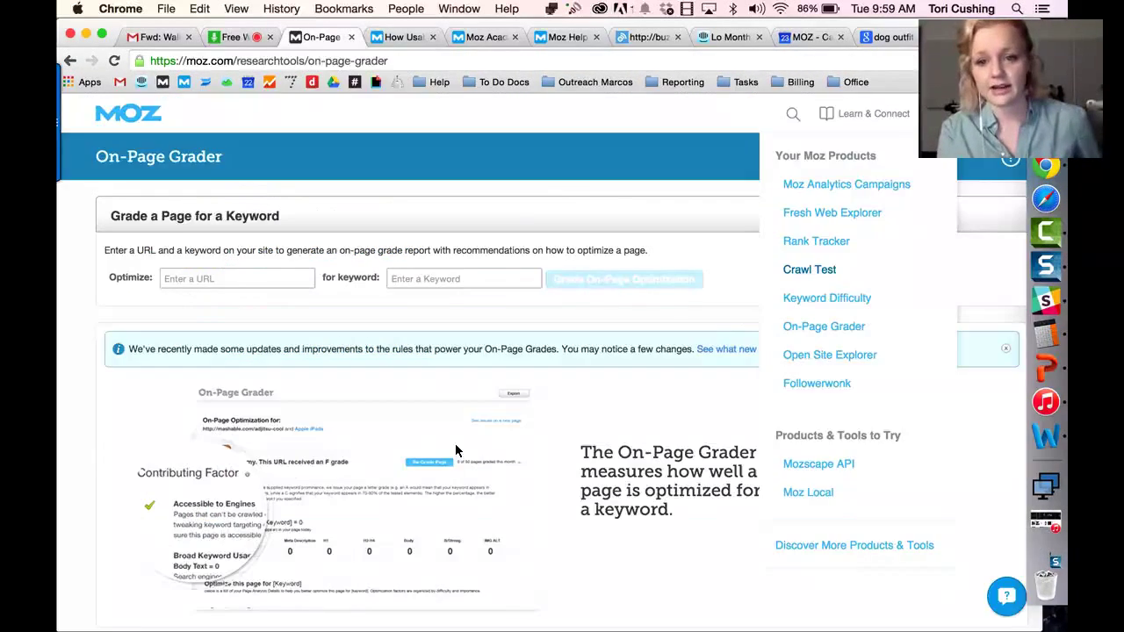
# Step: Open Followerwonk from the Moz products list and load Keyword Difficulty in place of the On-Page Grader
pyautogui.click(817, 383)
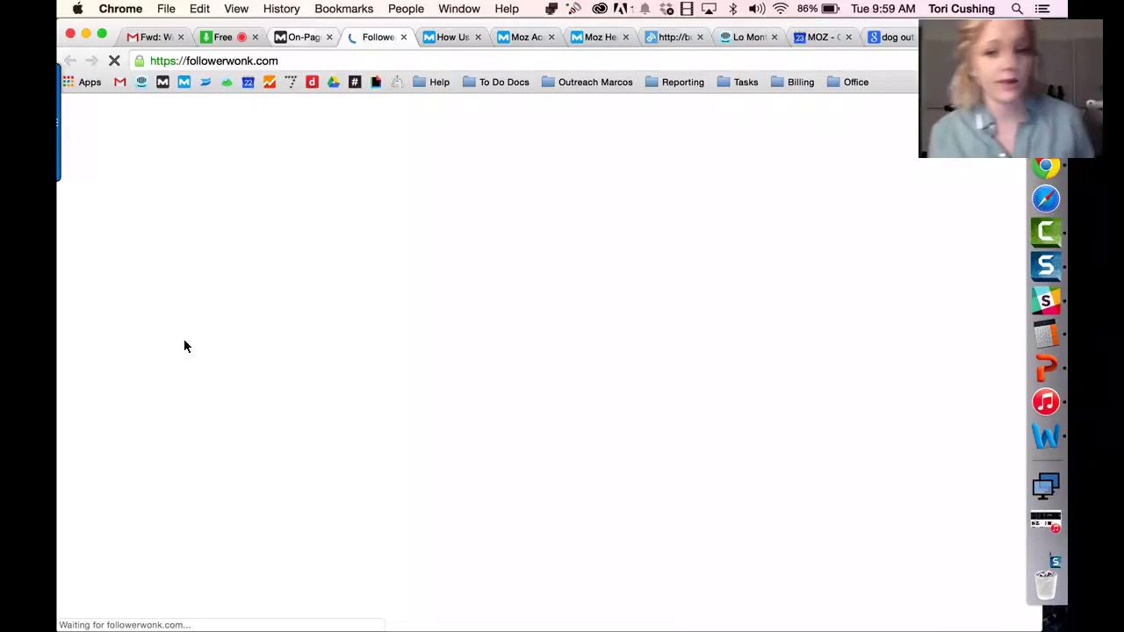
pyautogui.hotkey('ctrl', 'shift', 'Tab')
pyautogui.press('Return')
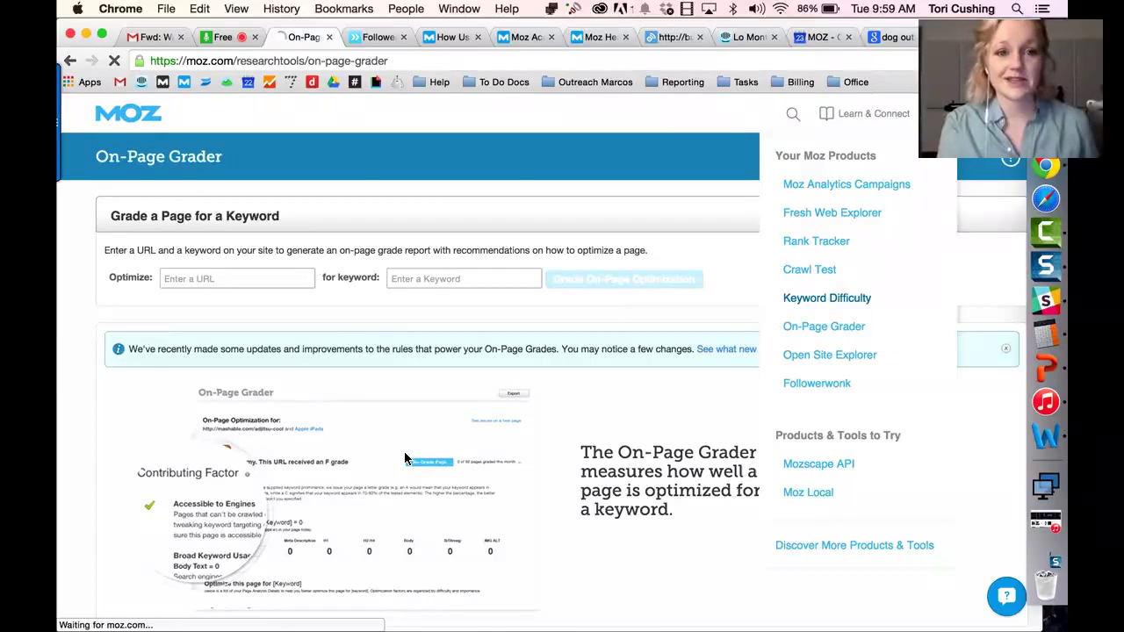
# Step: Browse the Twitter profiles under Followerwonk's Search bios and open its Analyze page
pyautogui.hotkey('ctrl', 'Tab')
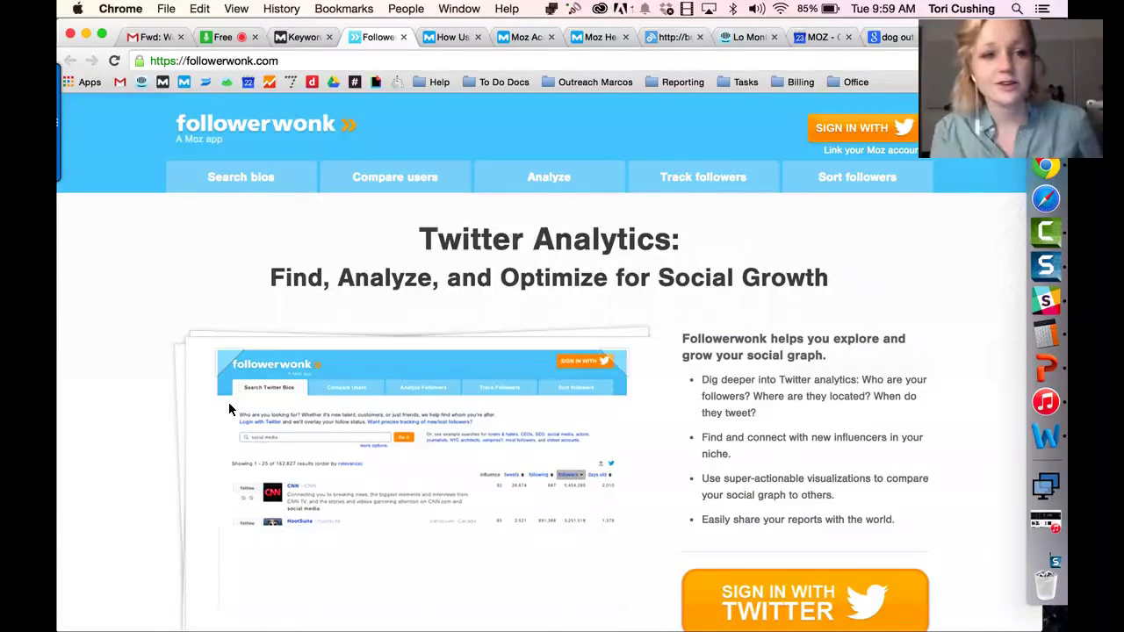
pyautogui.press('super+r')
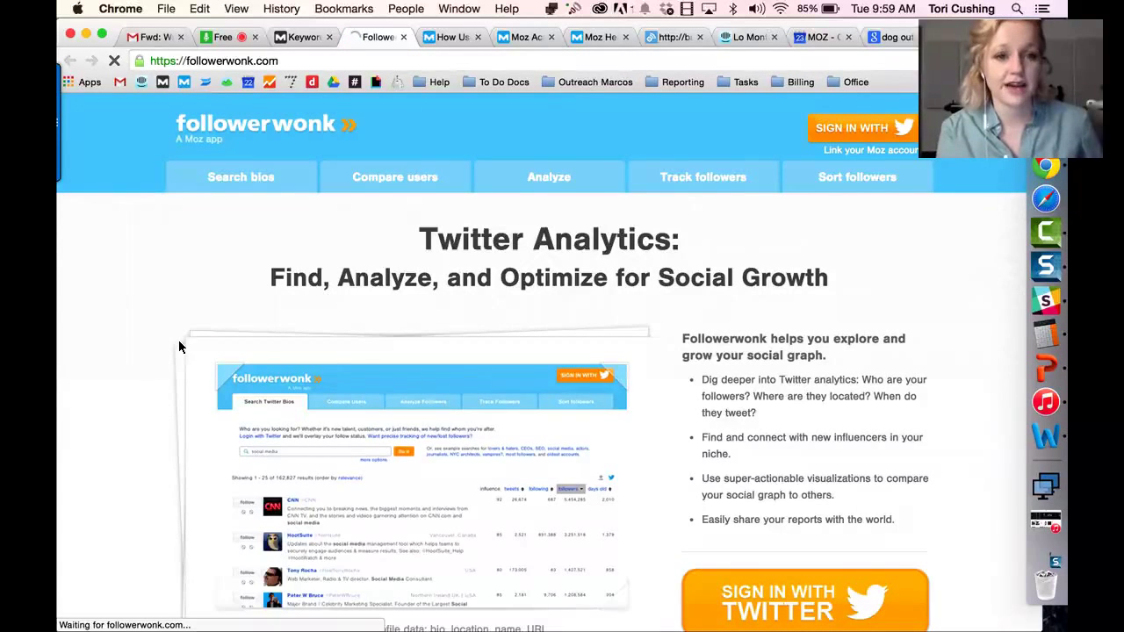
pyautogui.hotkey('ctrl', 'shift', 'Tab')
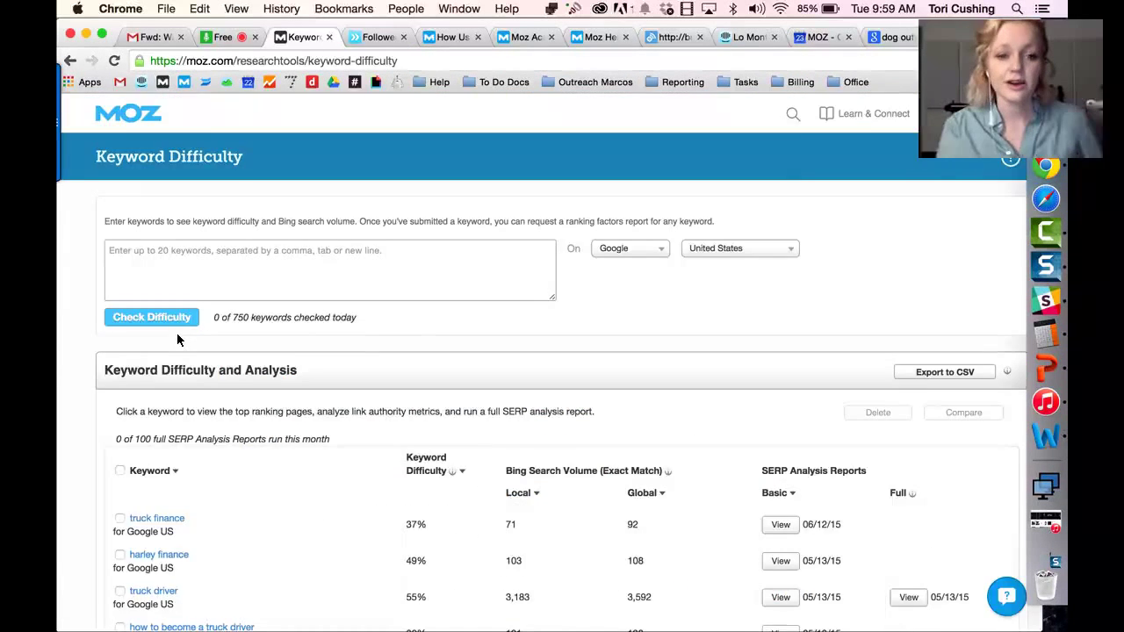
pyautogui.hotkey('ctrl', 'Tab')
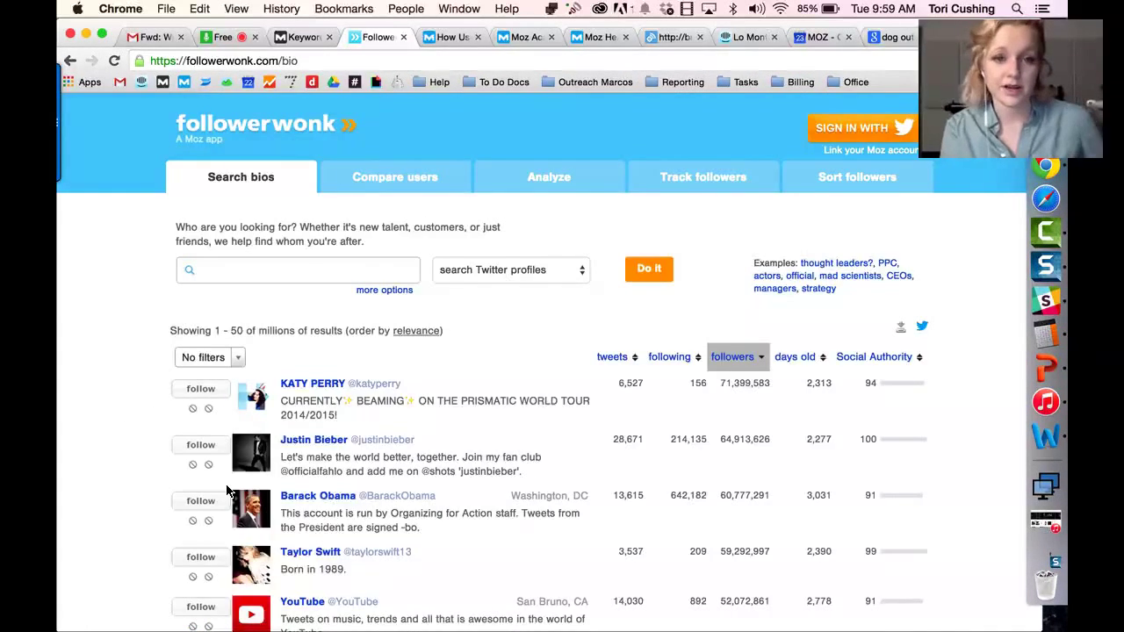
pyautogui.scroll(-3, 227, 487)
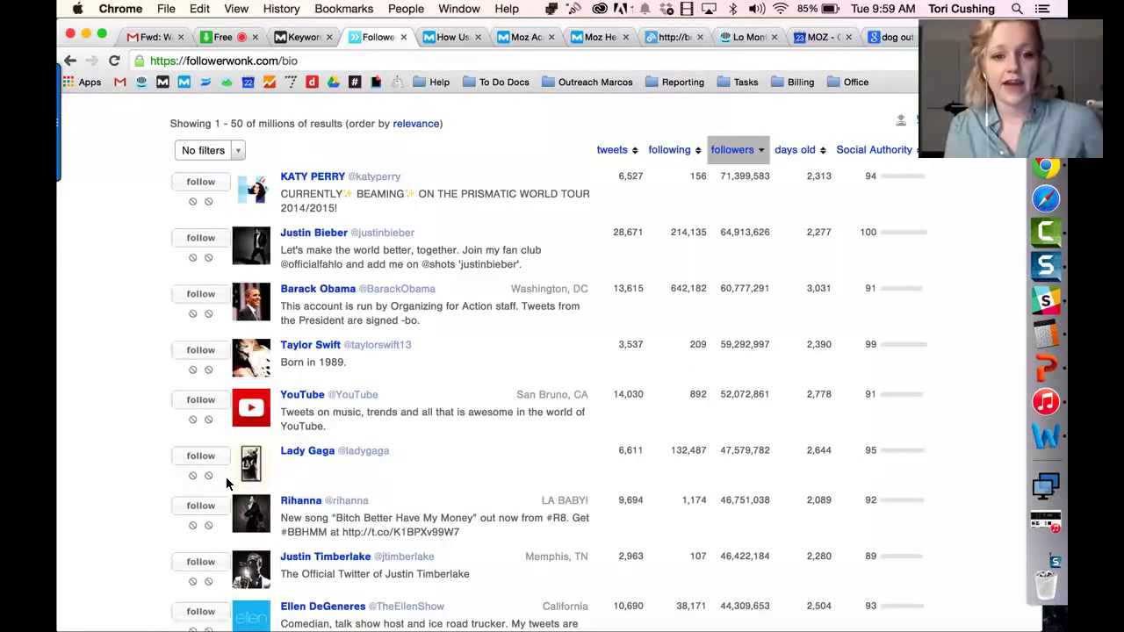
pyautogui.scroll(3, 279, 411)
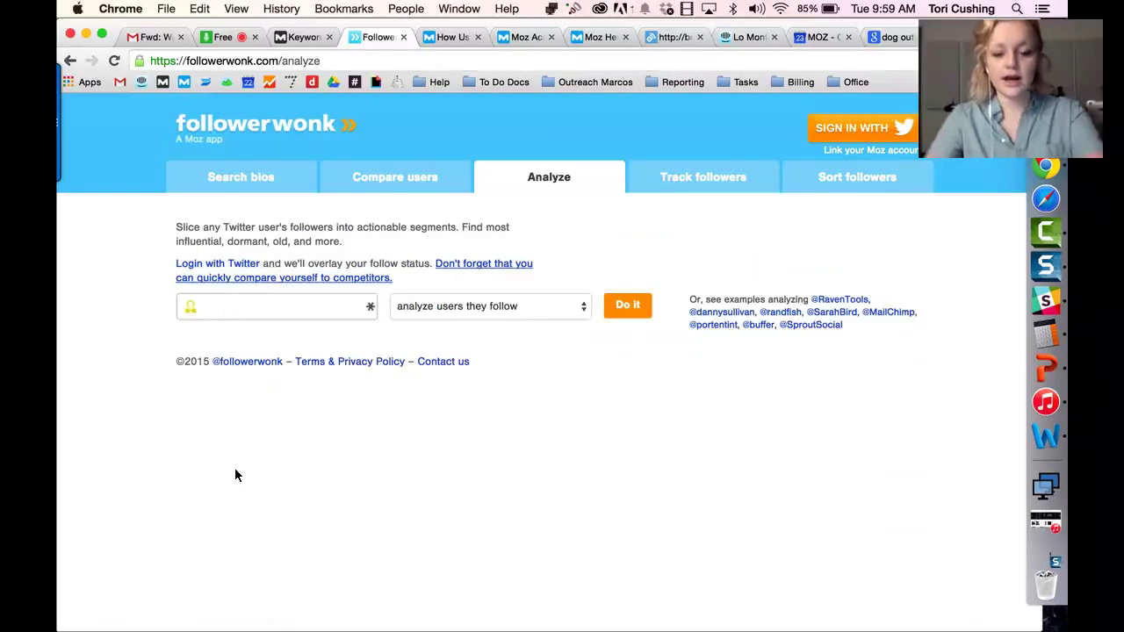
# Step: Open Followerwonk's example analysis of the users randfish follows and review the location map and most active hours chart
pyautogui.write('moz')
pyautogui.press('Return')
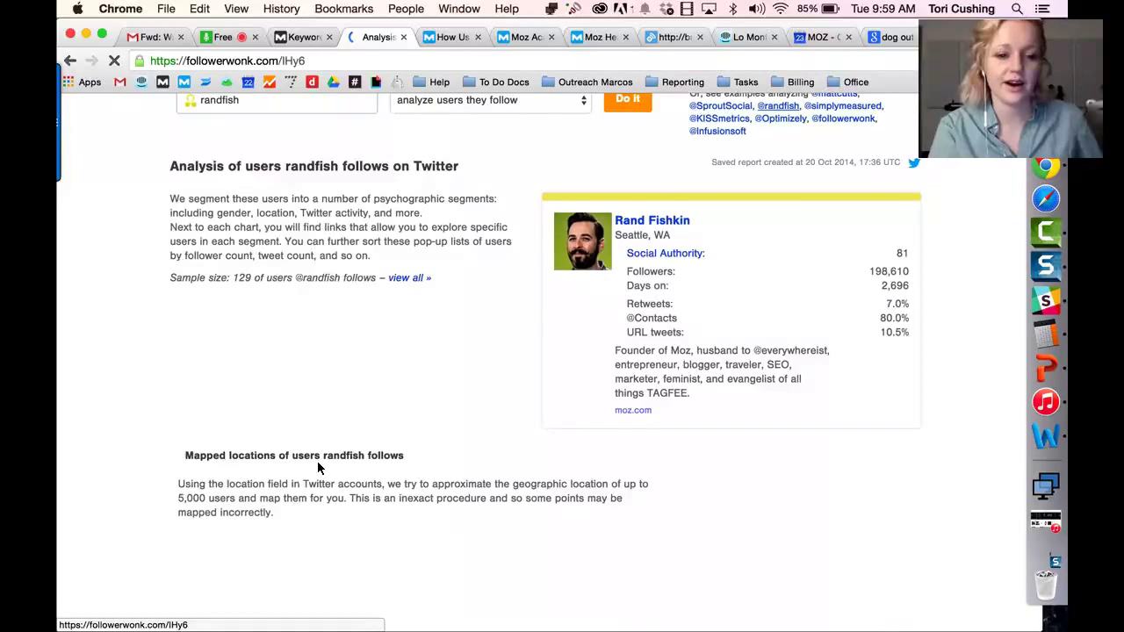
pyautogui.scroll(-5, 96, 454)
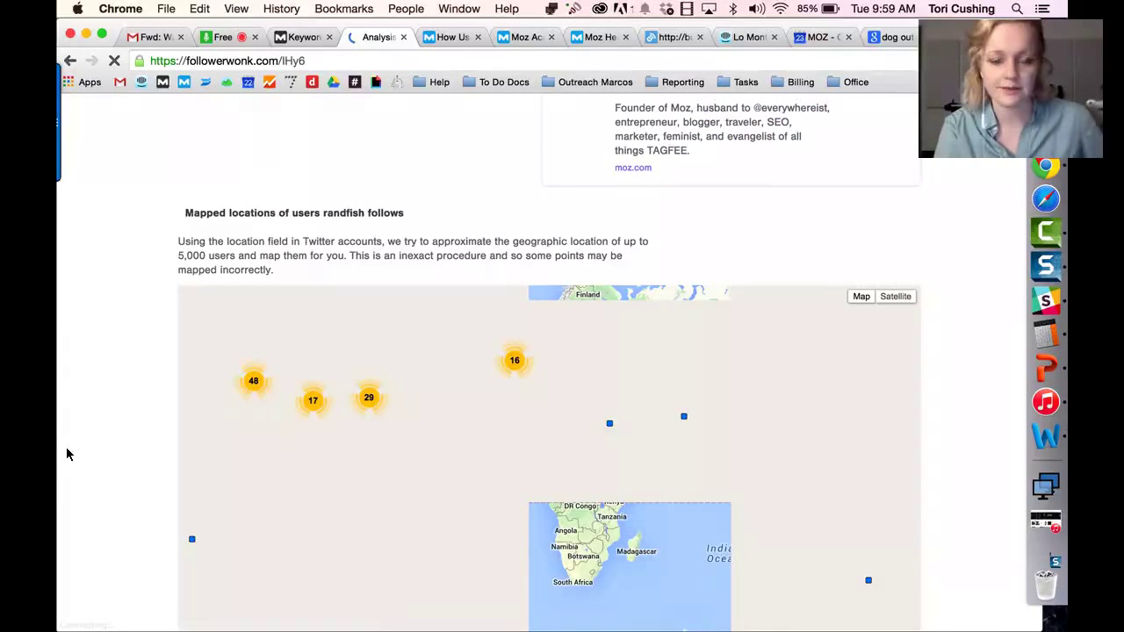
pyautogui.scroll(-10, 88, 464)
pyautogui.scroll(-1, 279, 508)
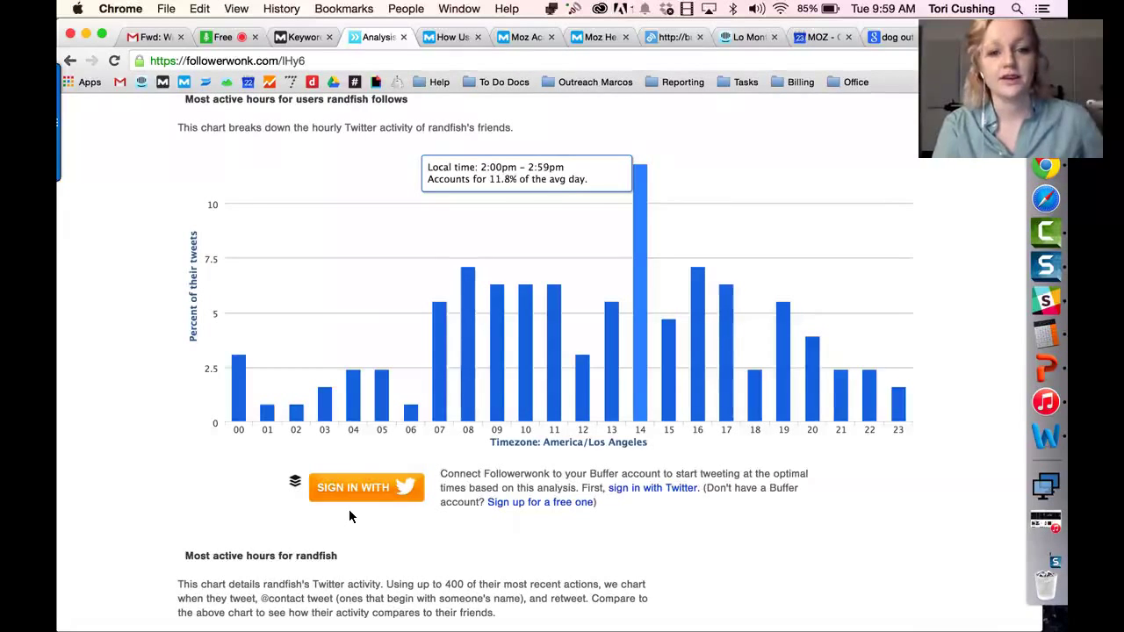
pyautogui.scroll(8, 346, 499)
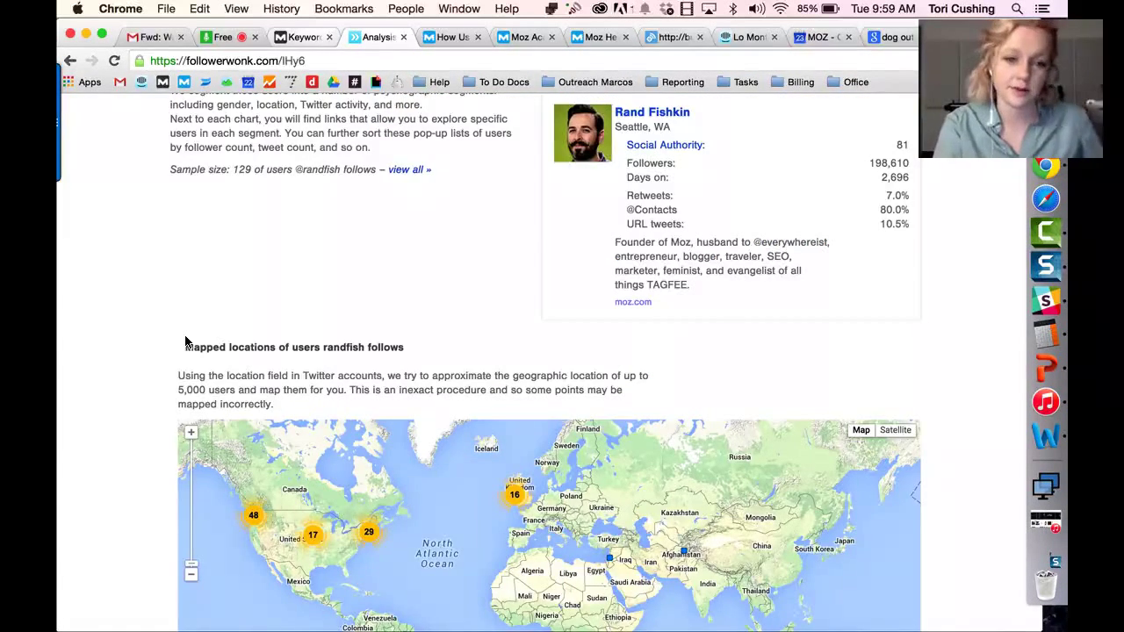
# Step: Review the analyzed keyword list in Keyword Difficulty and return to the webinar chat
pyautogui.hotkey('ctrl', 'shift', 'Tab')
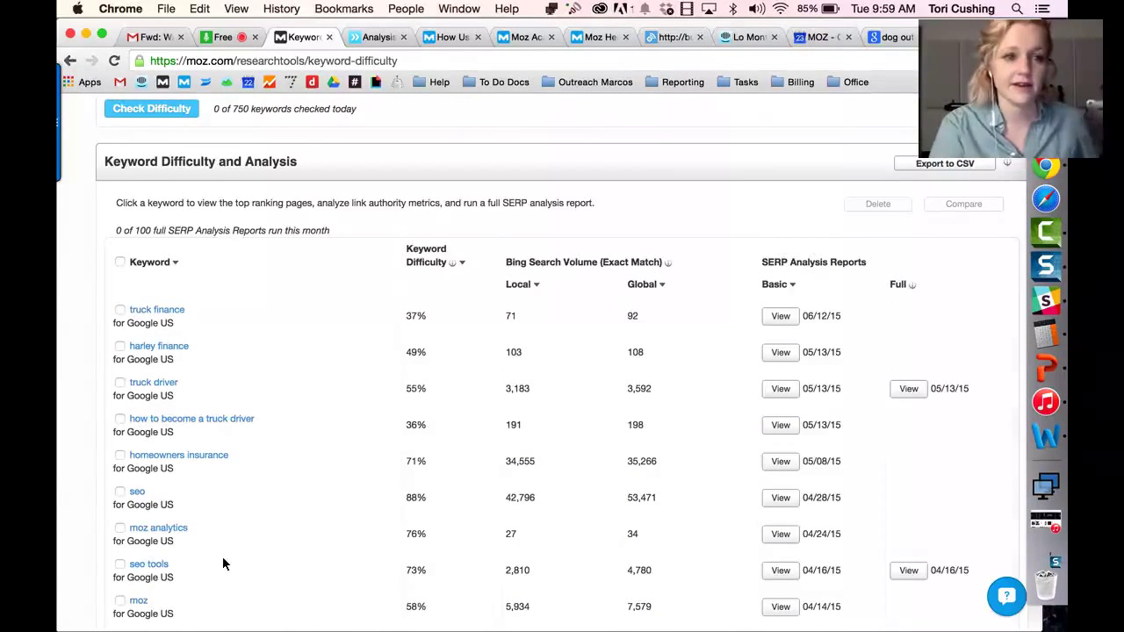
pyautogui.scroll(2, 274, 496)
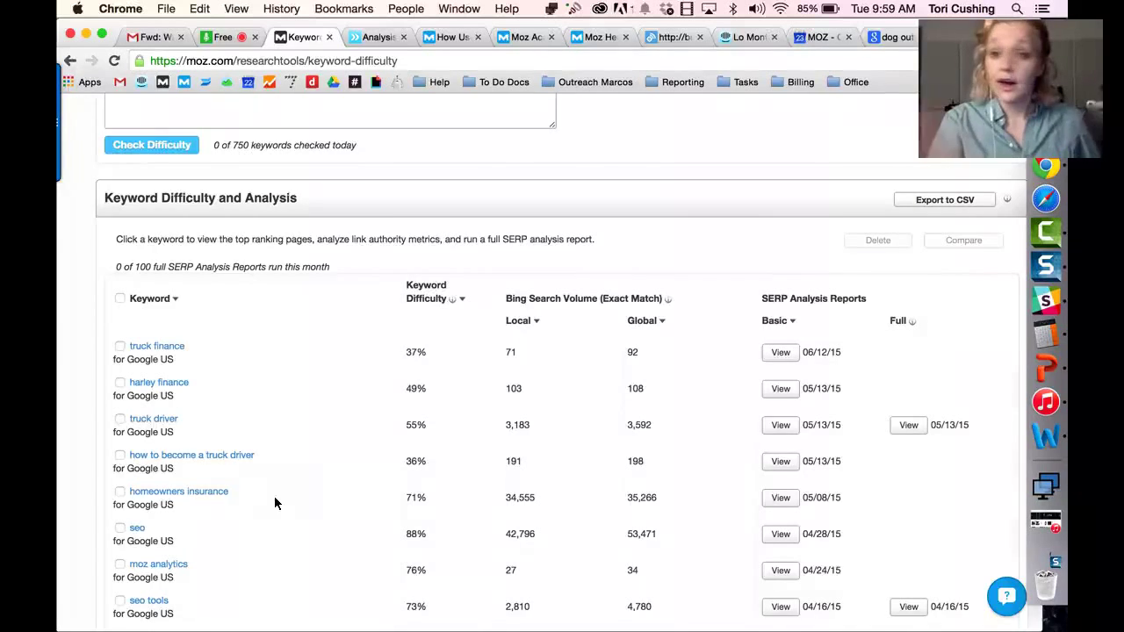
pyautogui.hotkey('ctrl', 'shift', 'Tab')
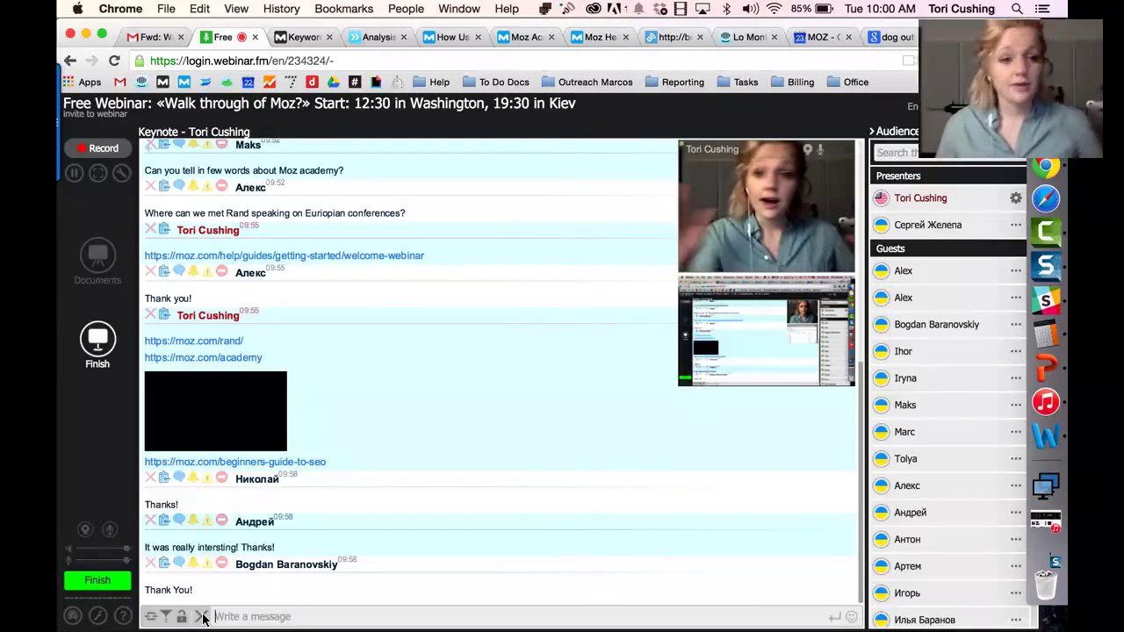